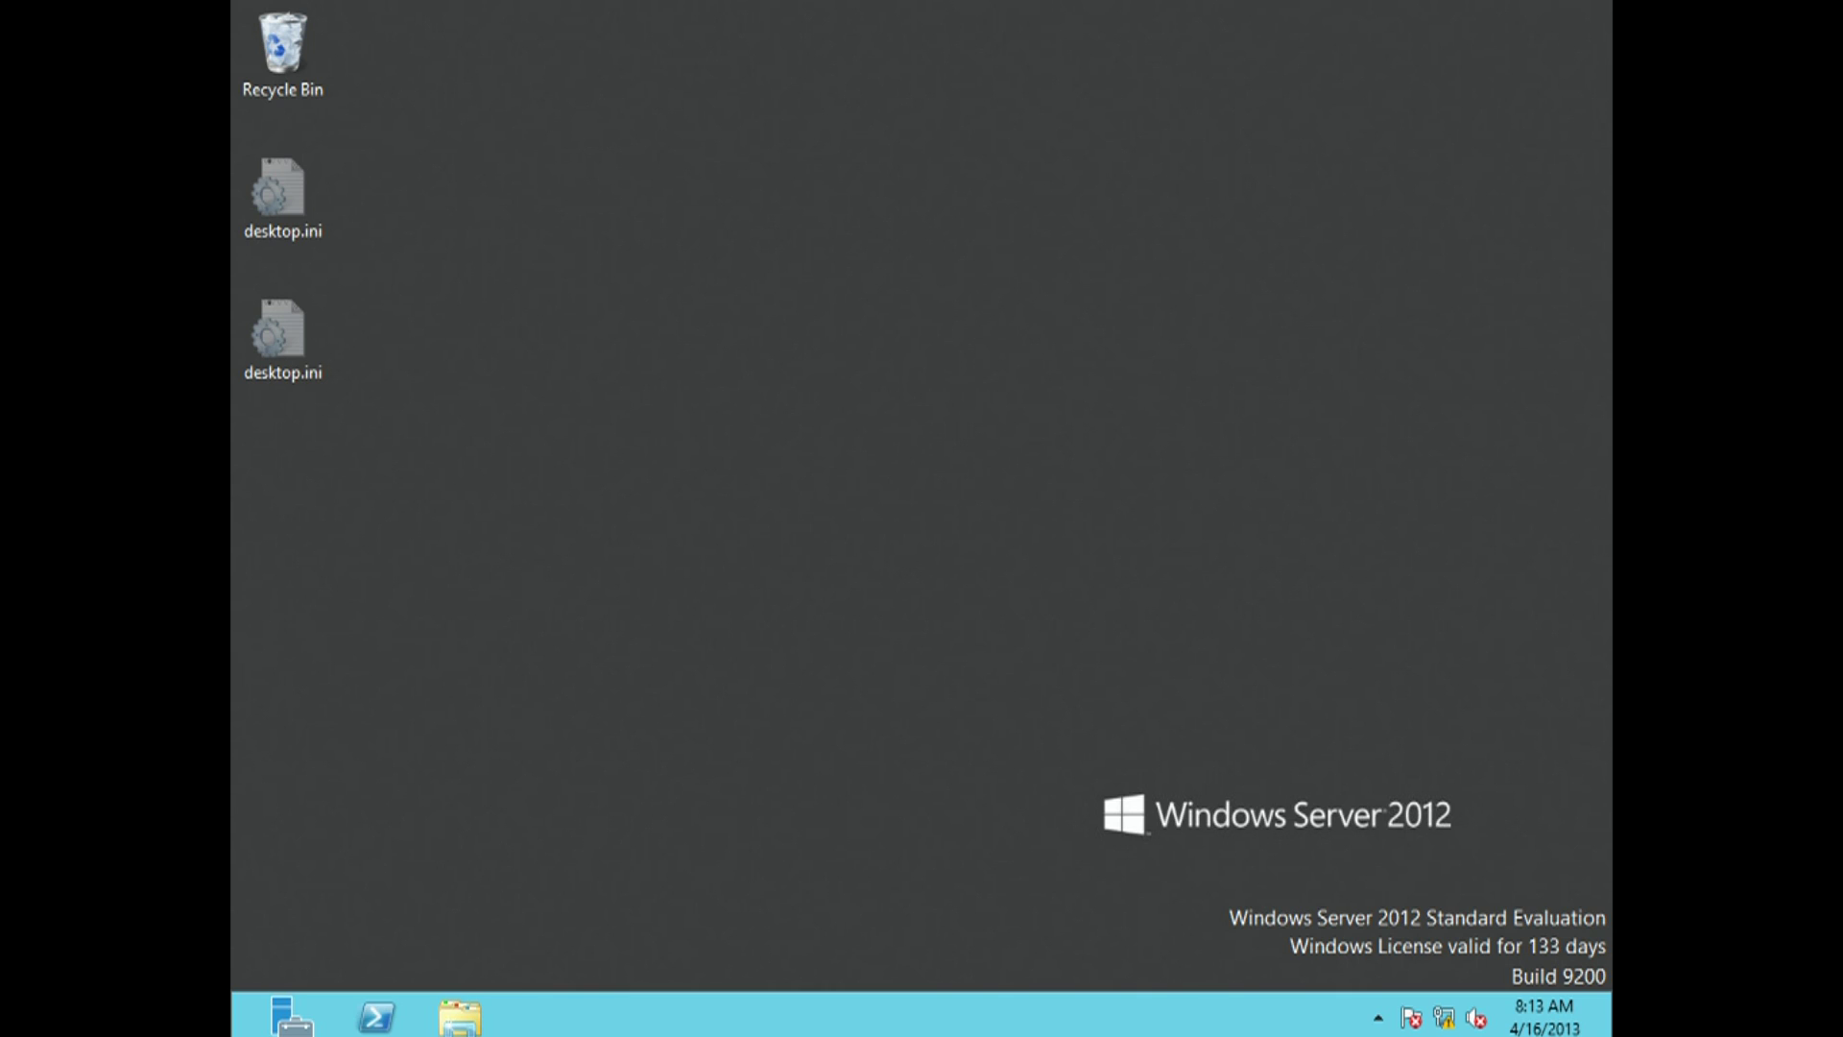
Open Server Manager, examine the role services under File and iSCSI Services in the Add Roles and Features Wizard, and cancel the wizard
click(288, 1024)
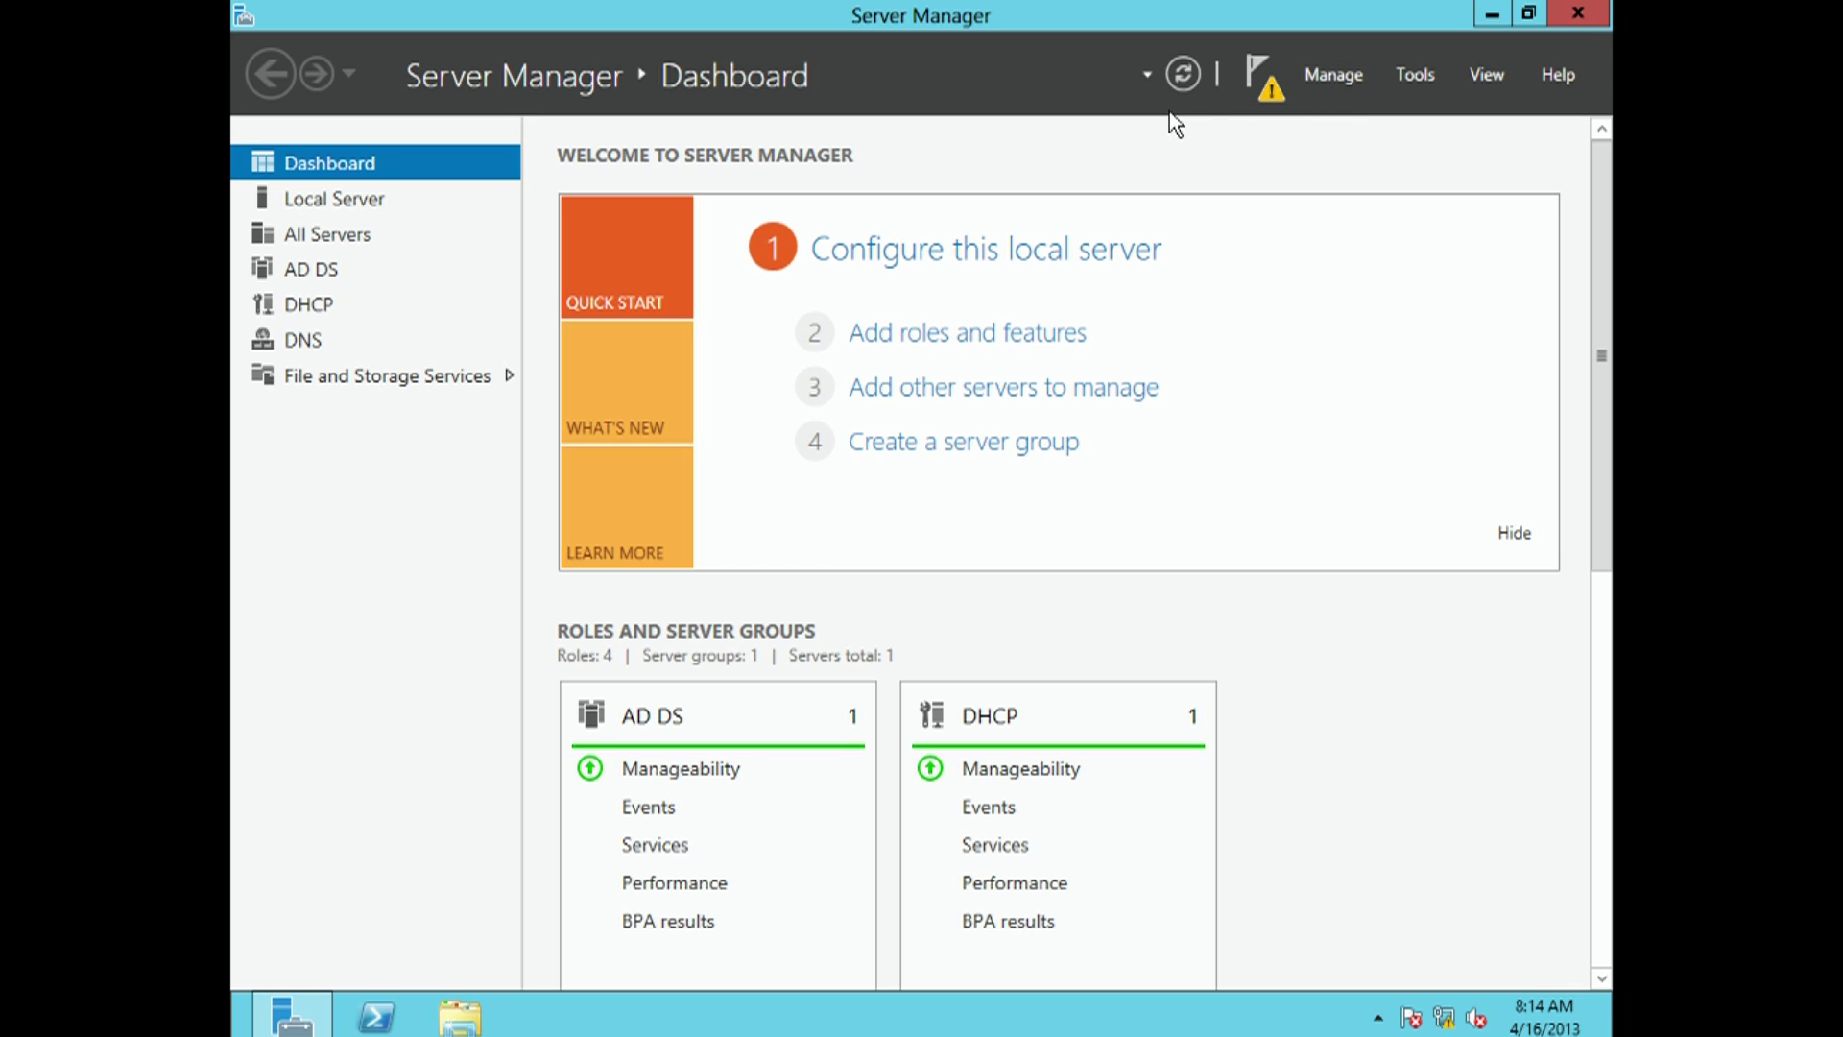
click(1332, 78)
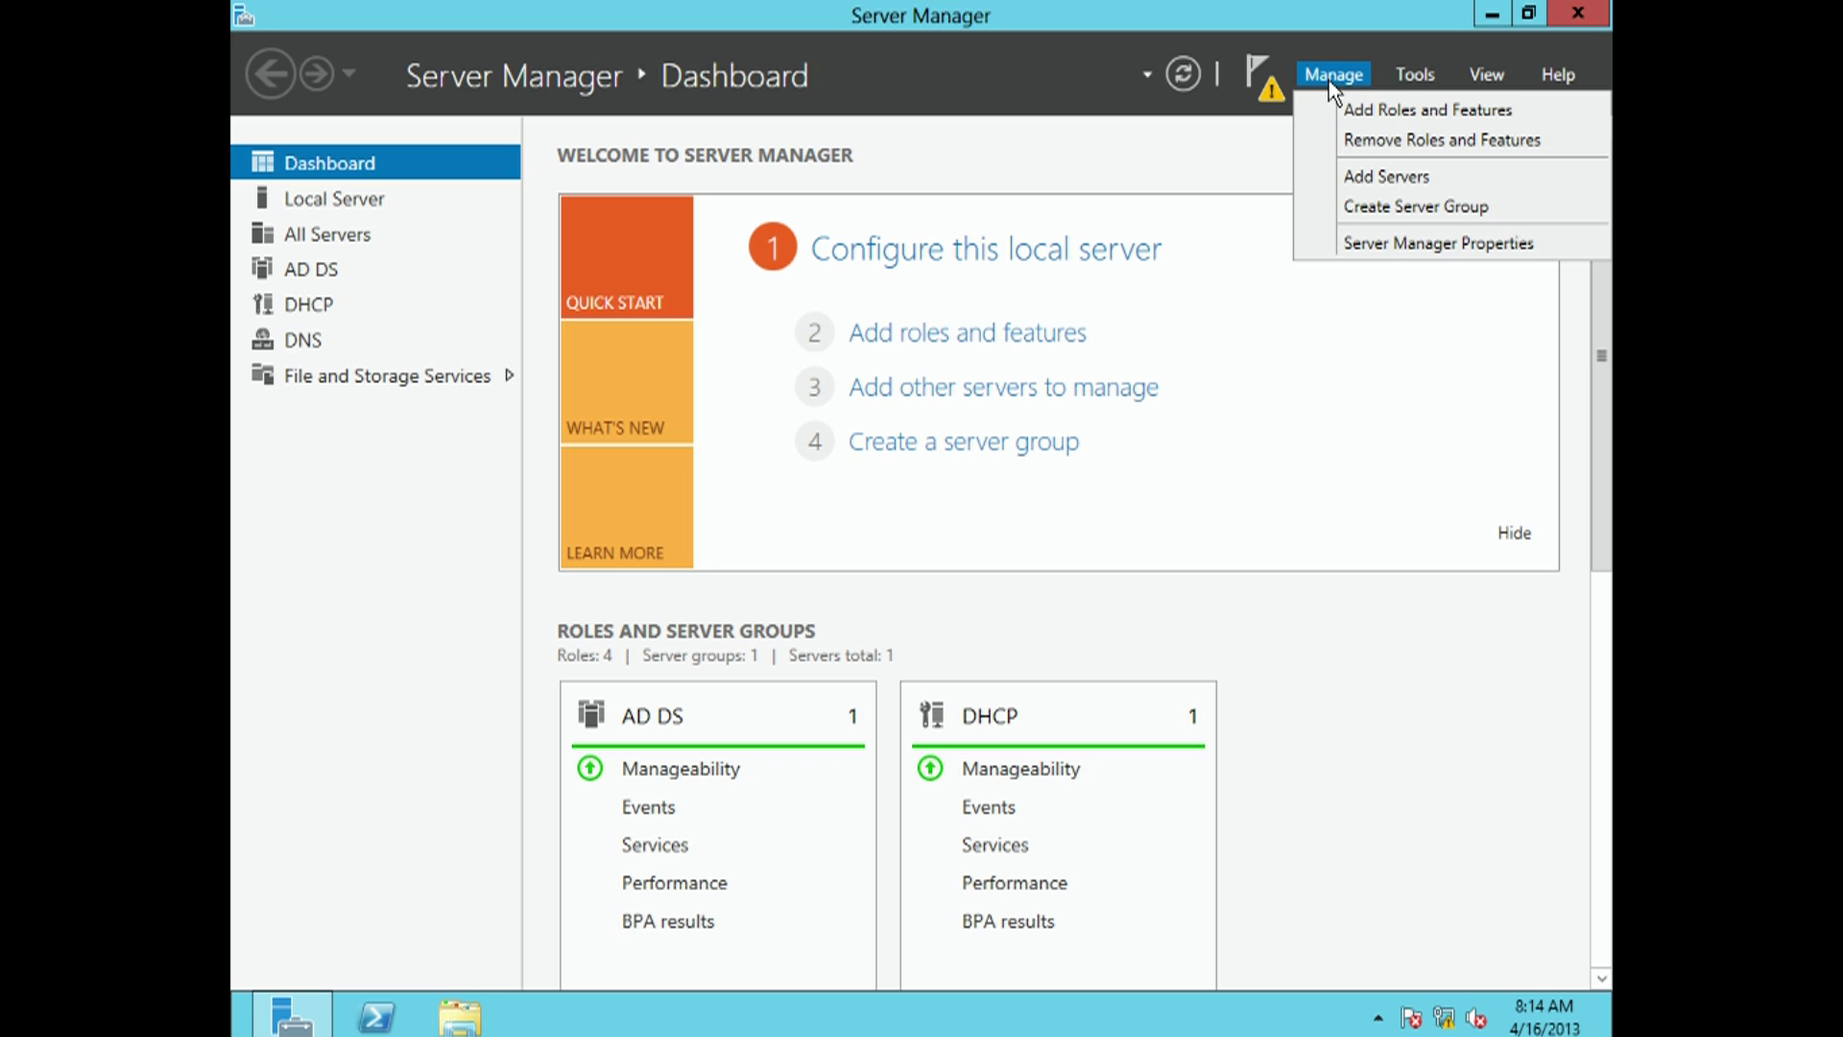
click(1390, 117)
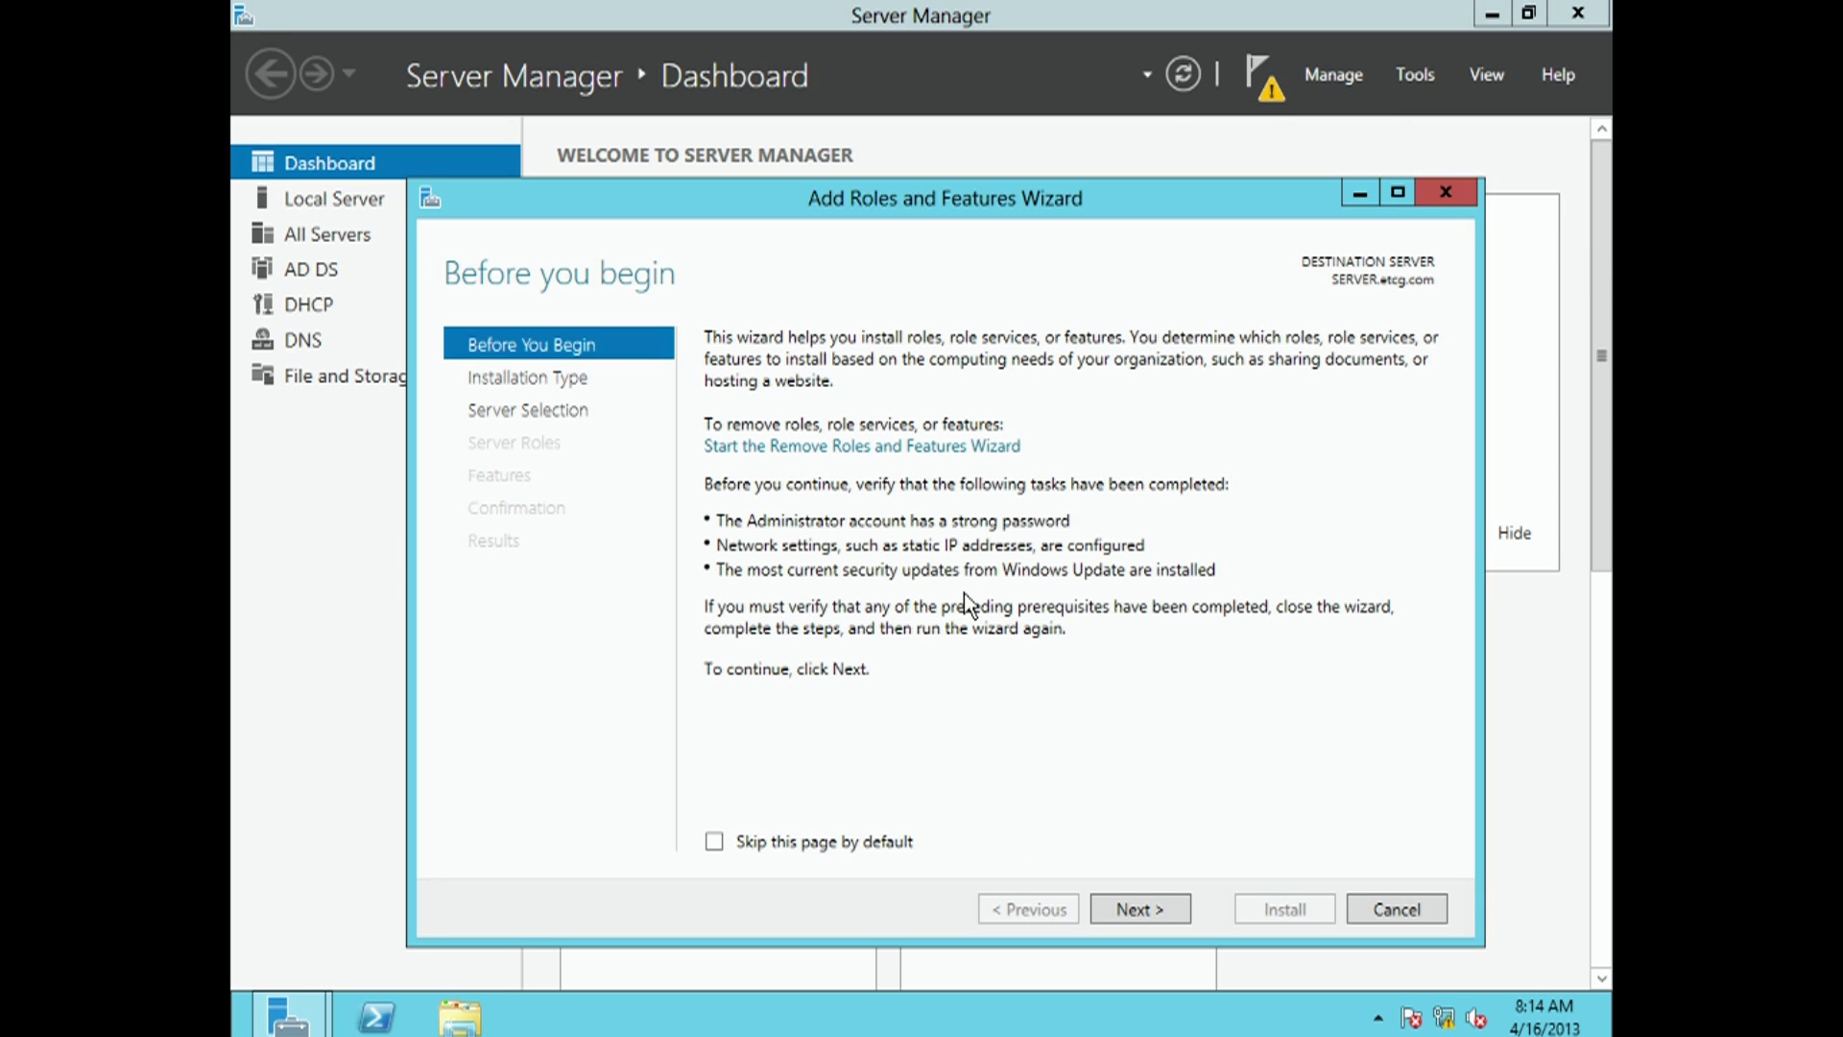
click(1133, 918)
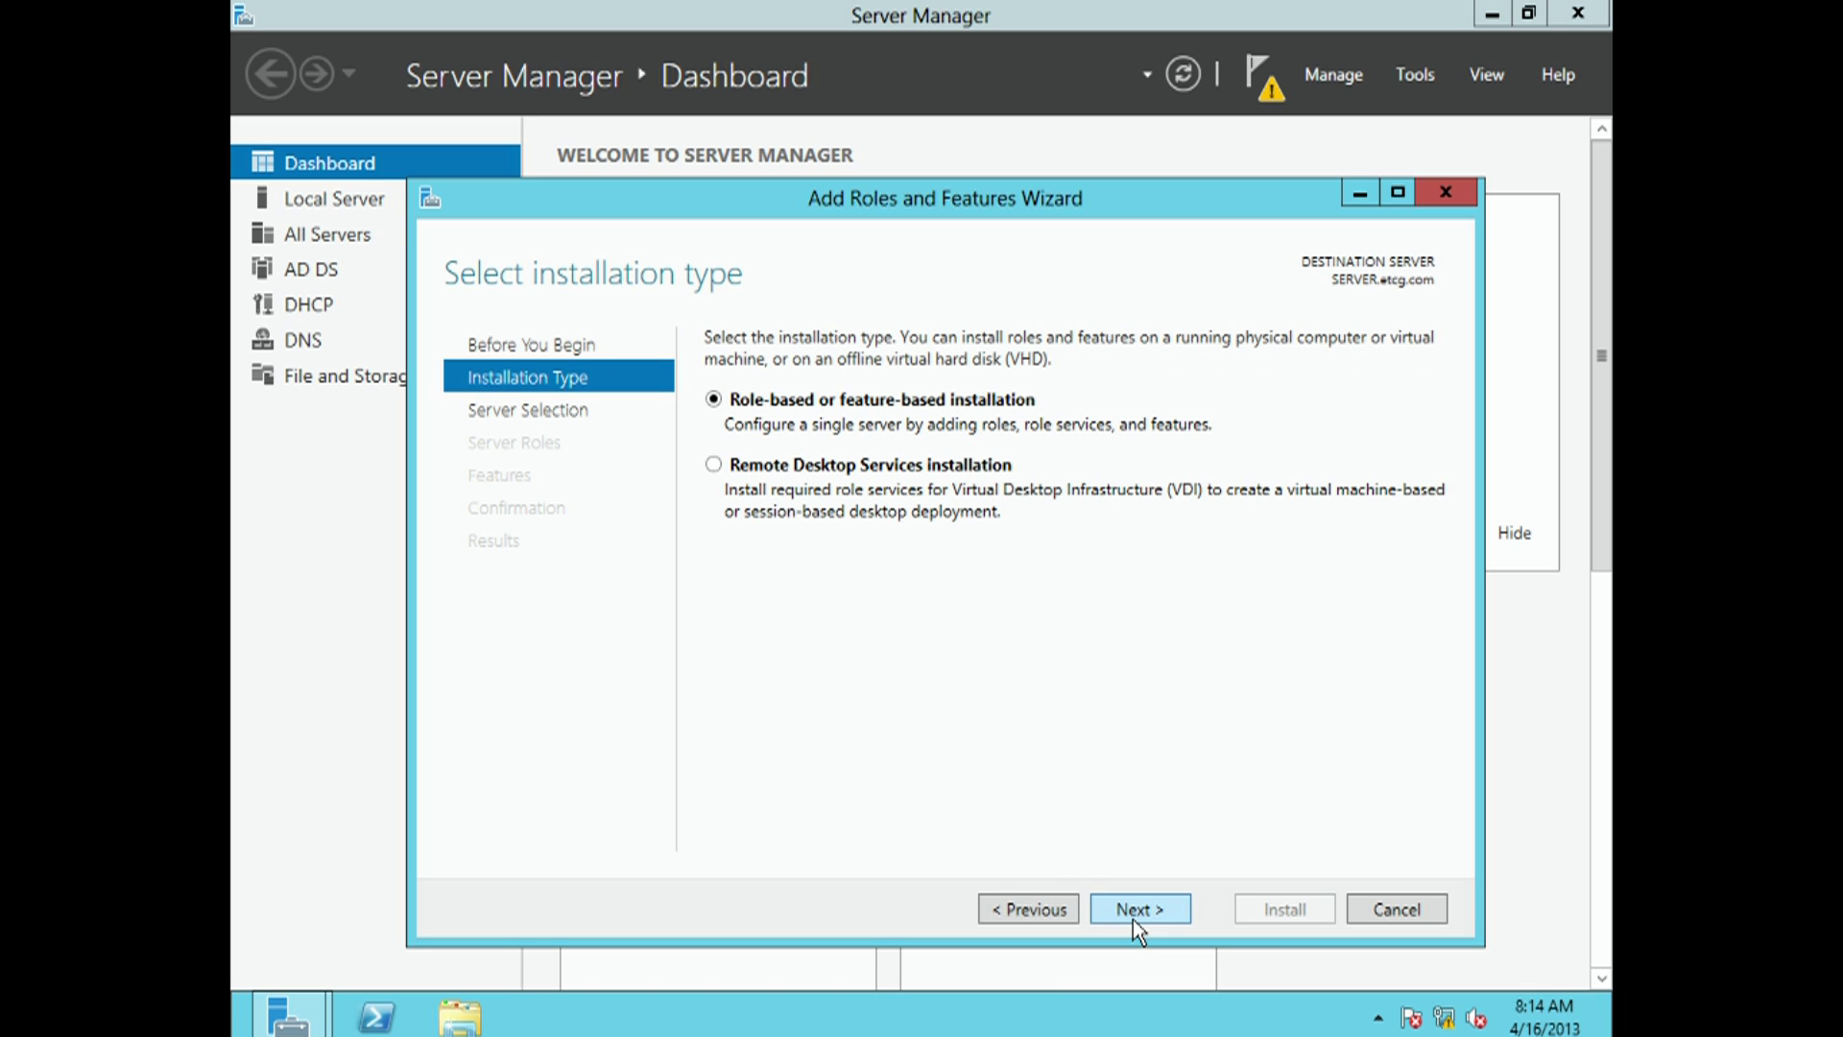
click(1133, 919)
click(1133, 919)
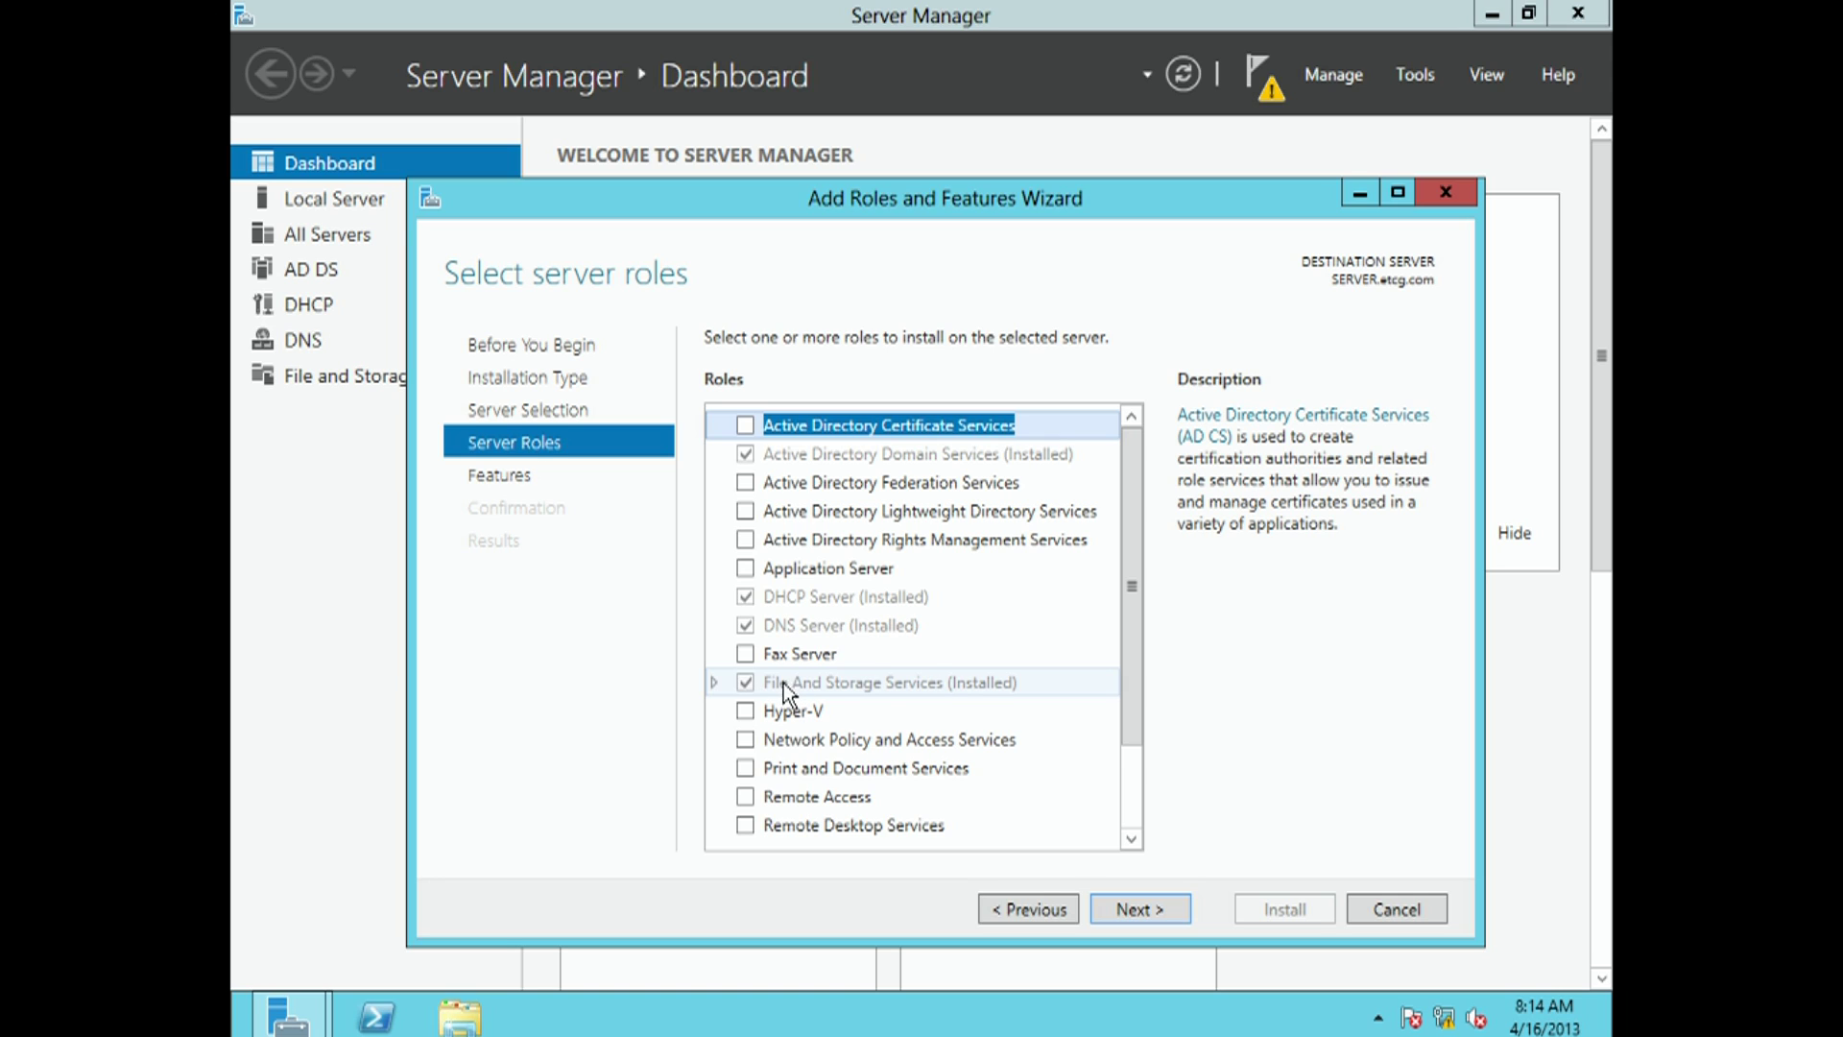
click(714, 683)
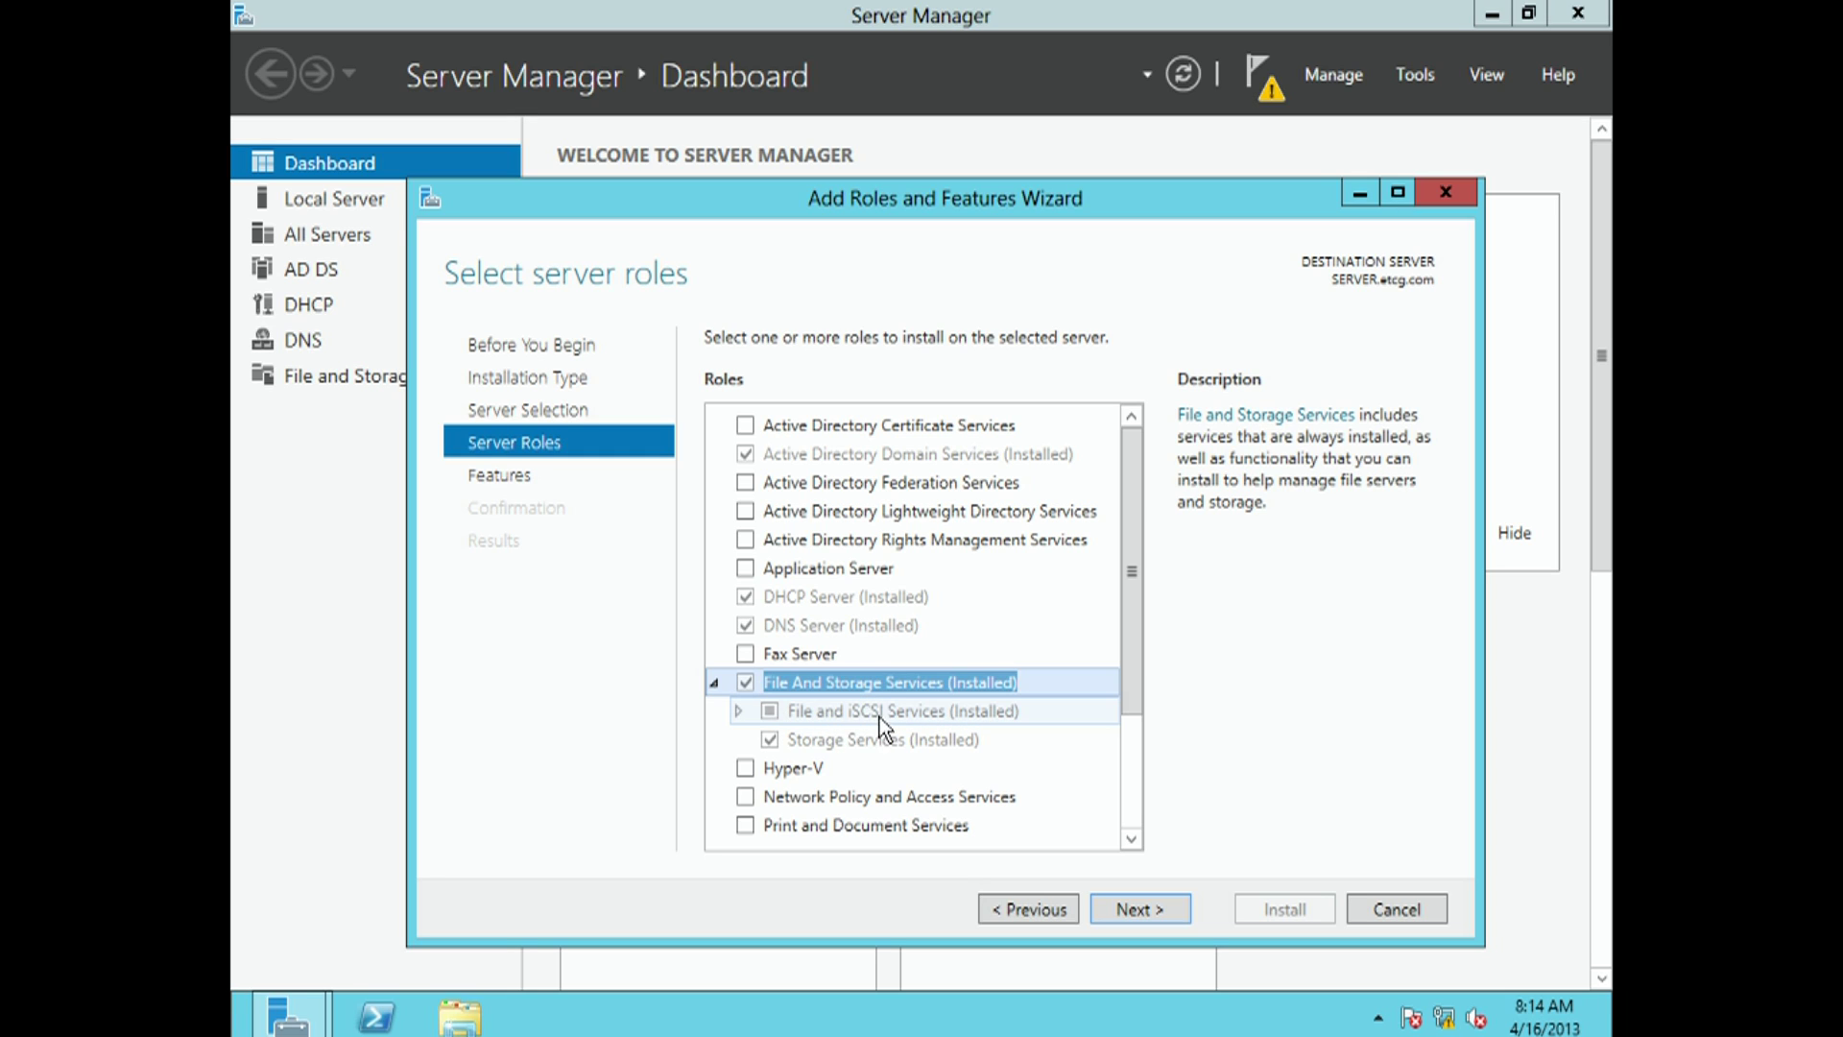
click(738, 711)
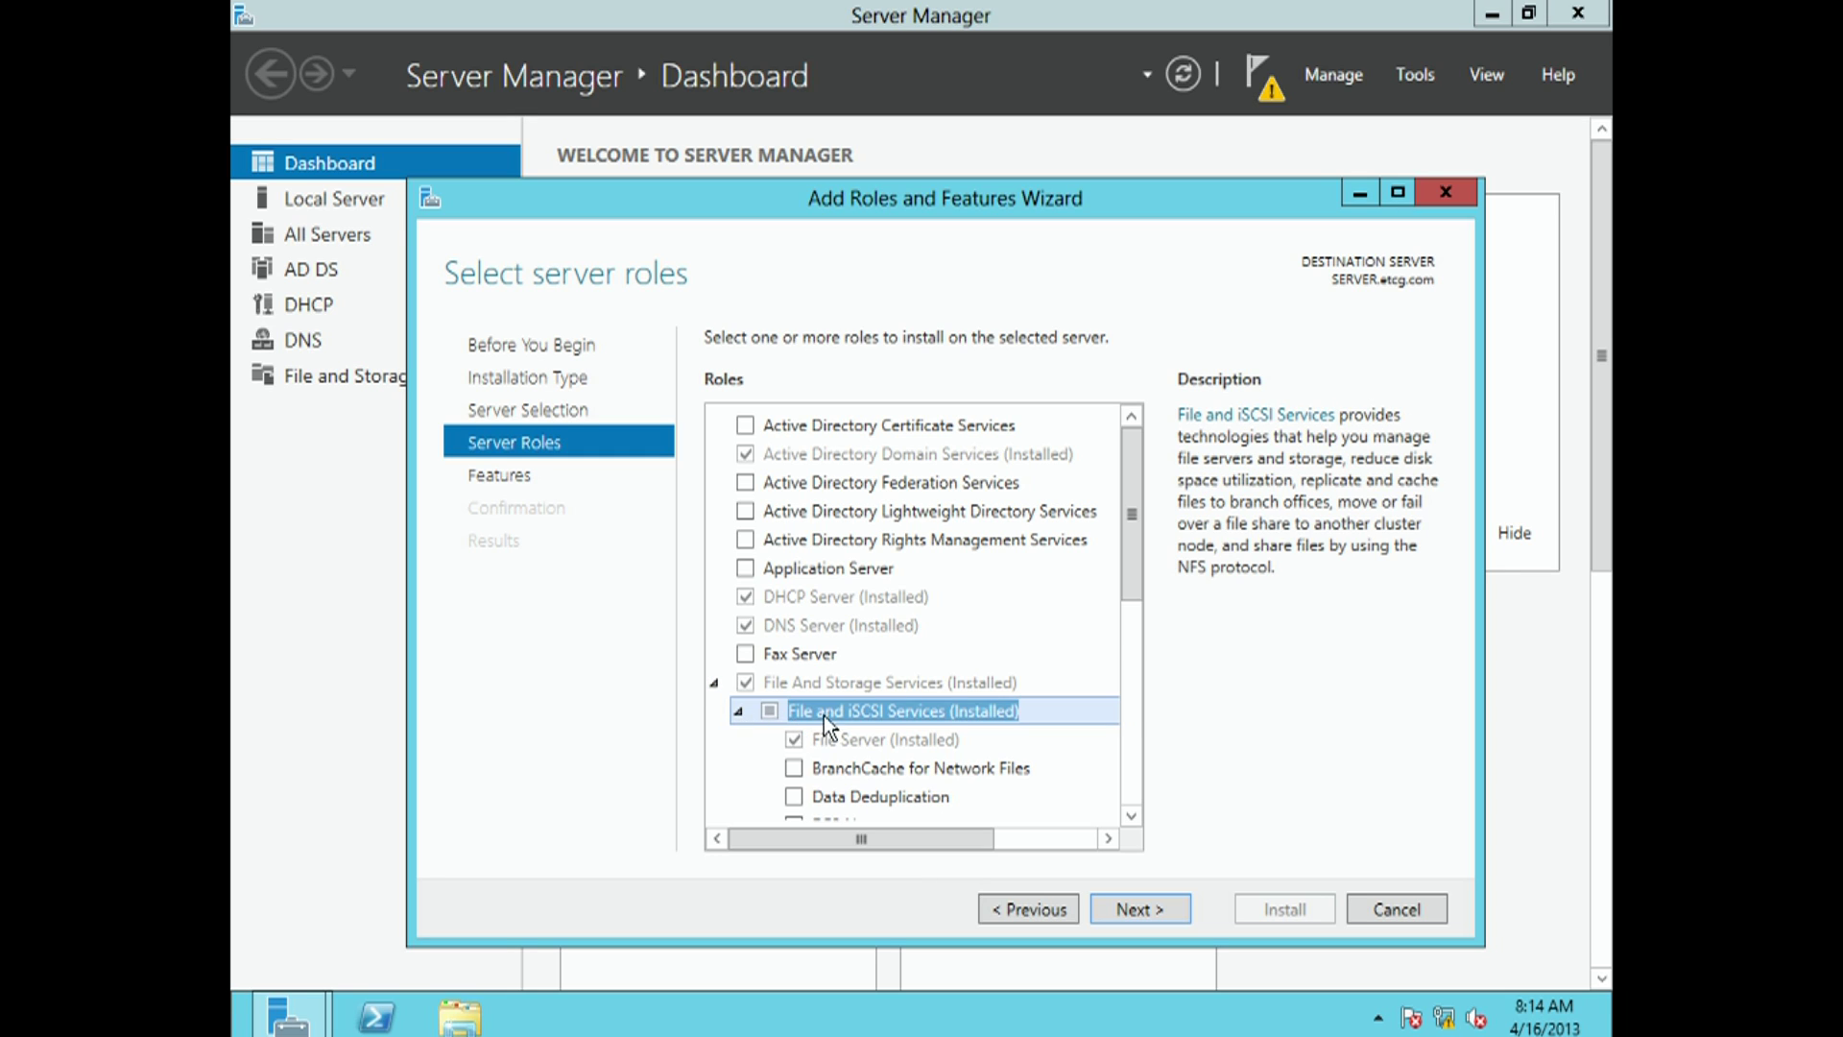
drag(1123, 588, 1119, 679)
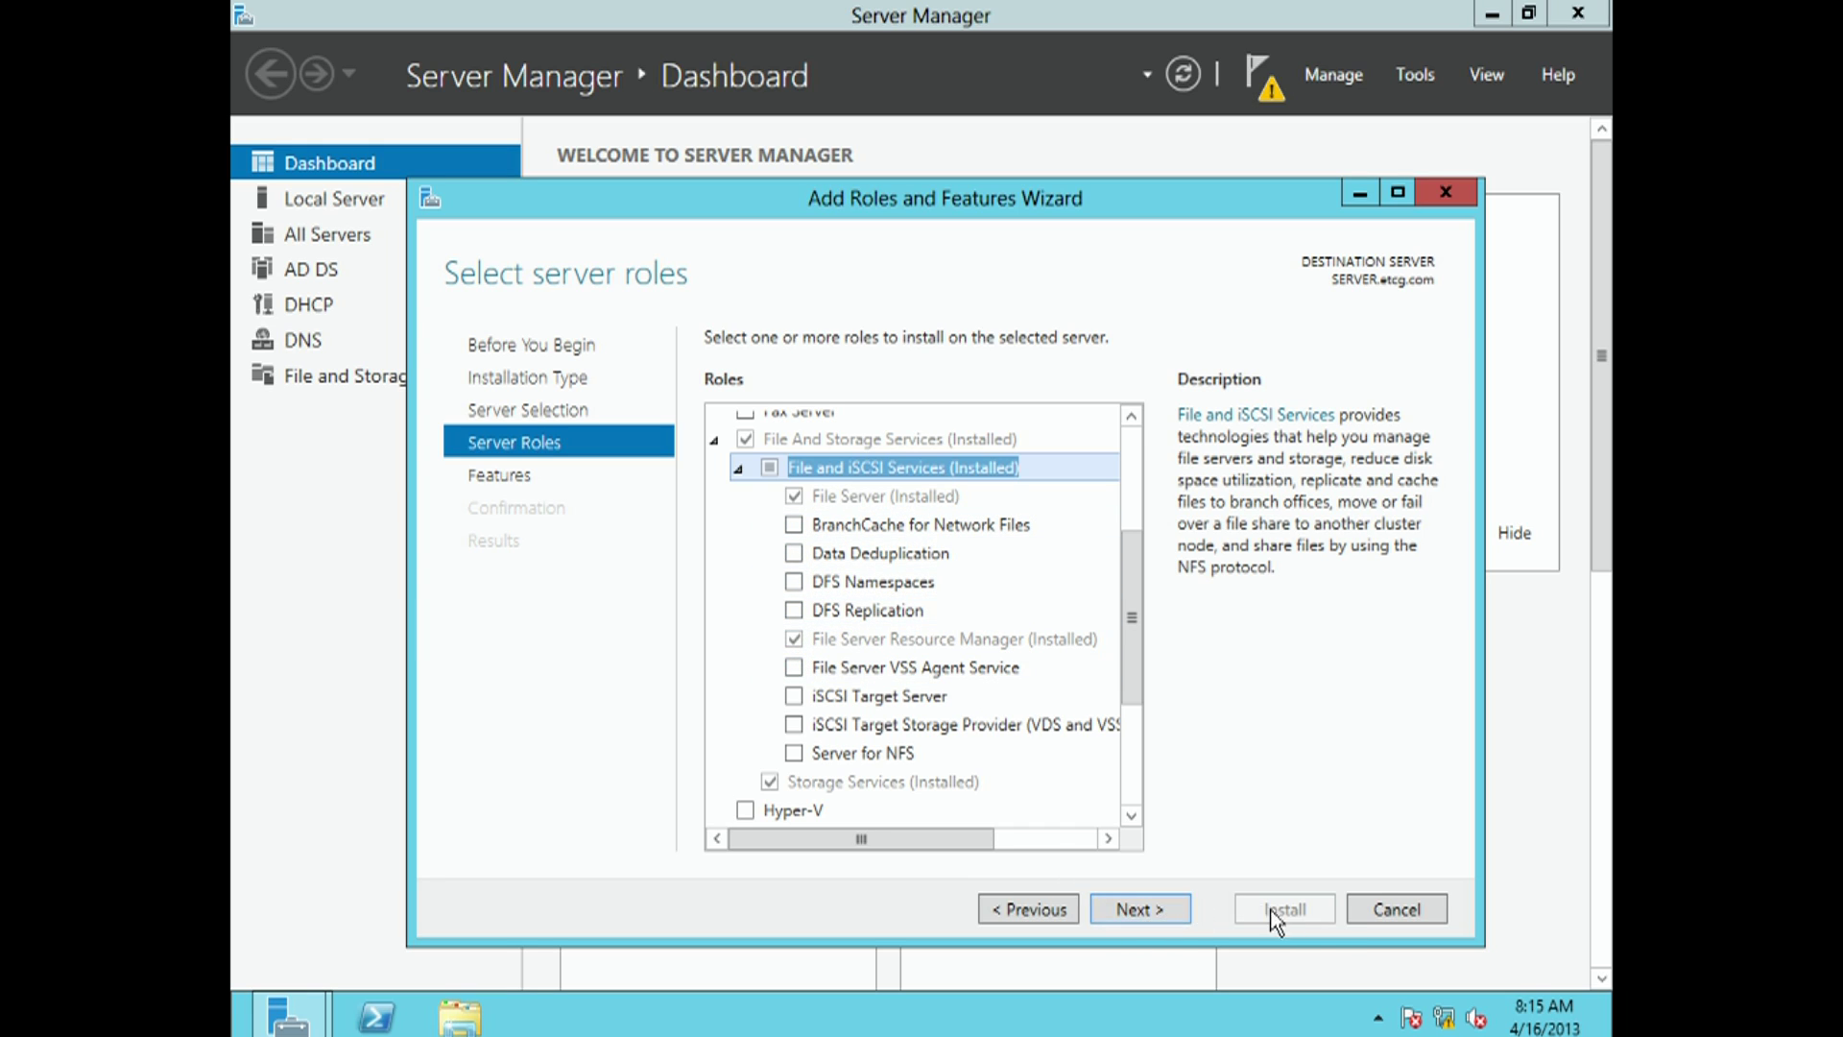
click(1385, 912)
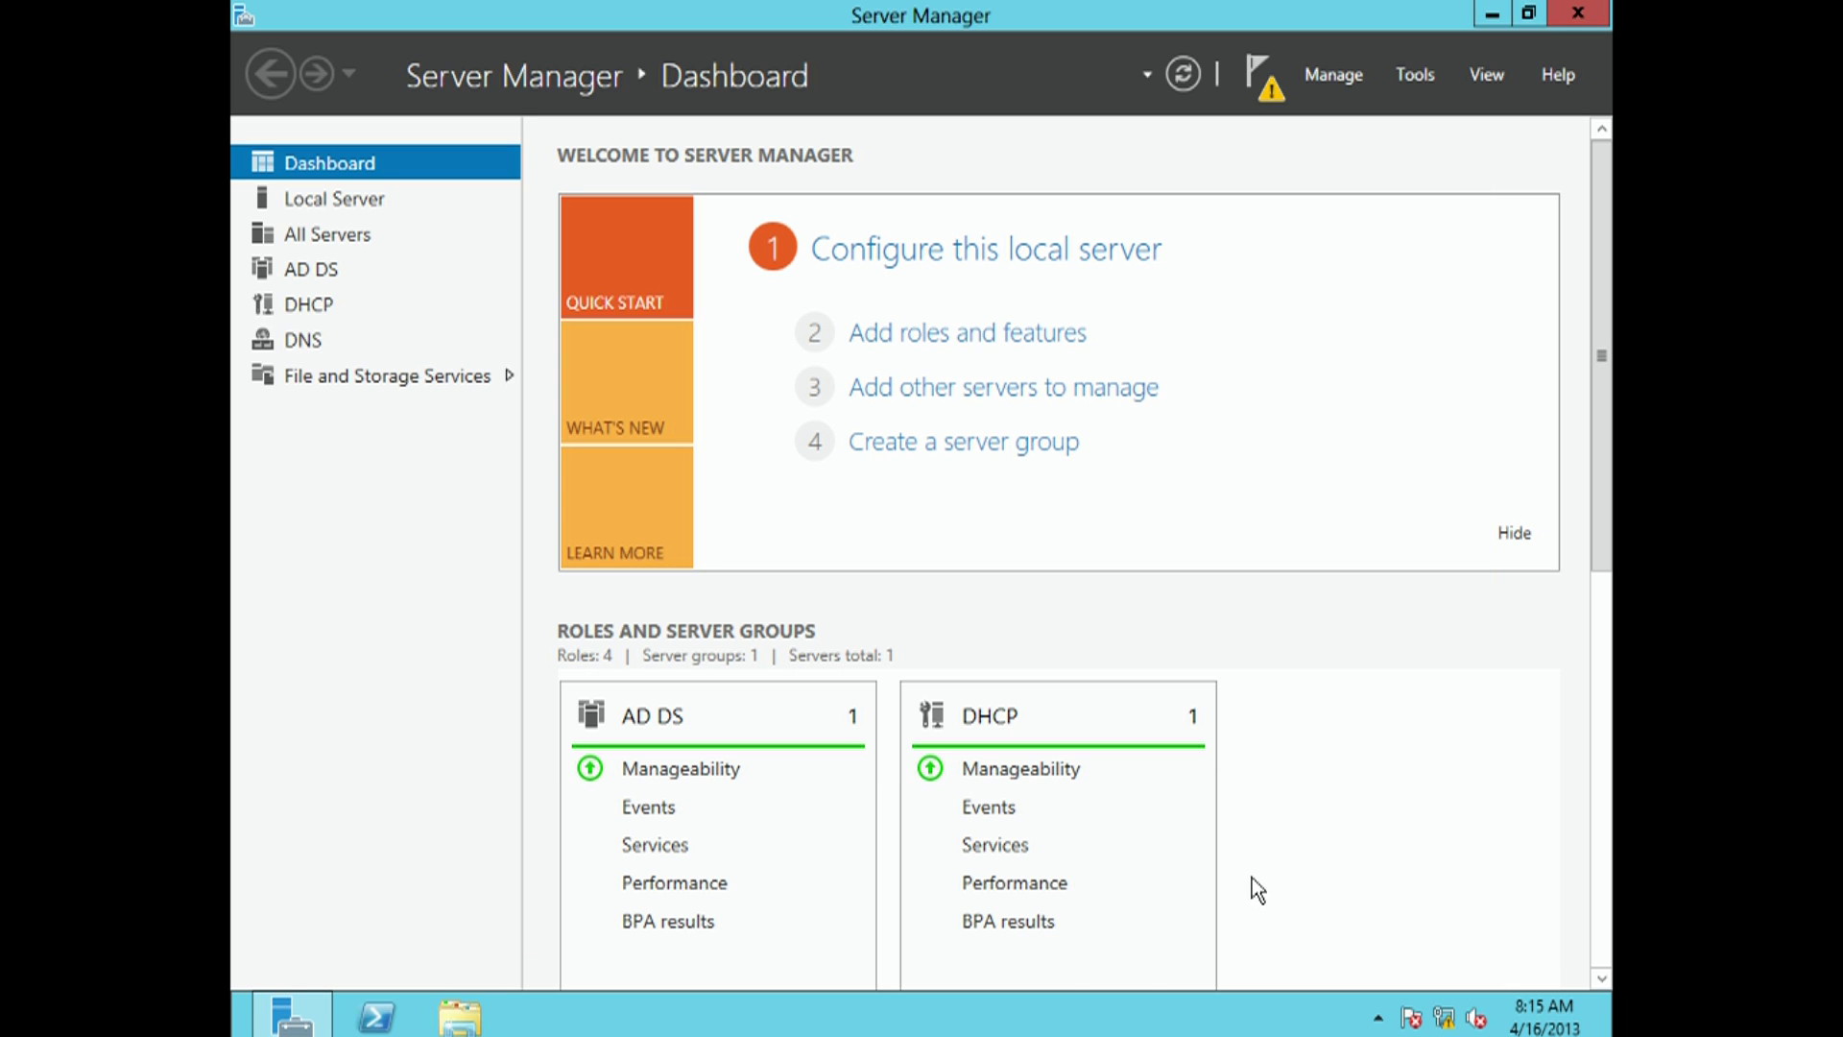
Open File Server Resource Manager and display the quota templates under Quota Management
click(1403, 79)
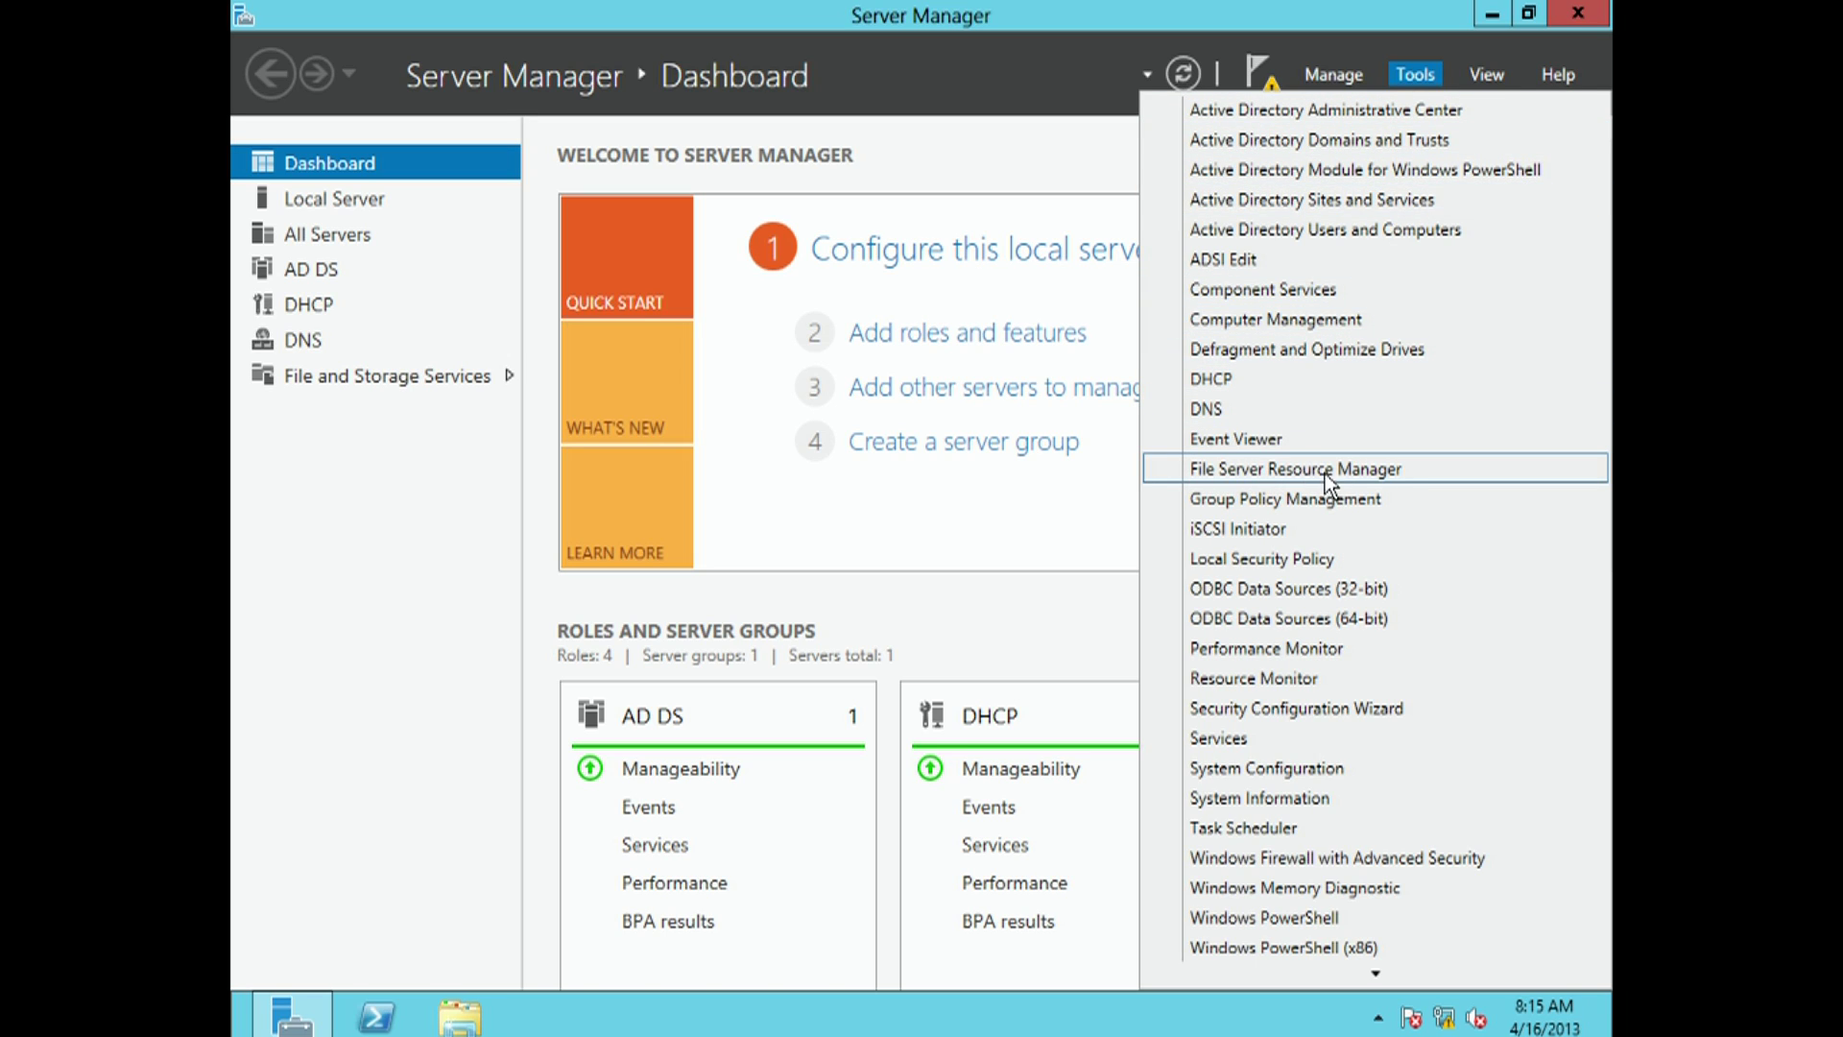
click(1401, 480)
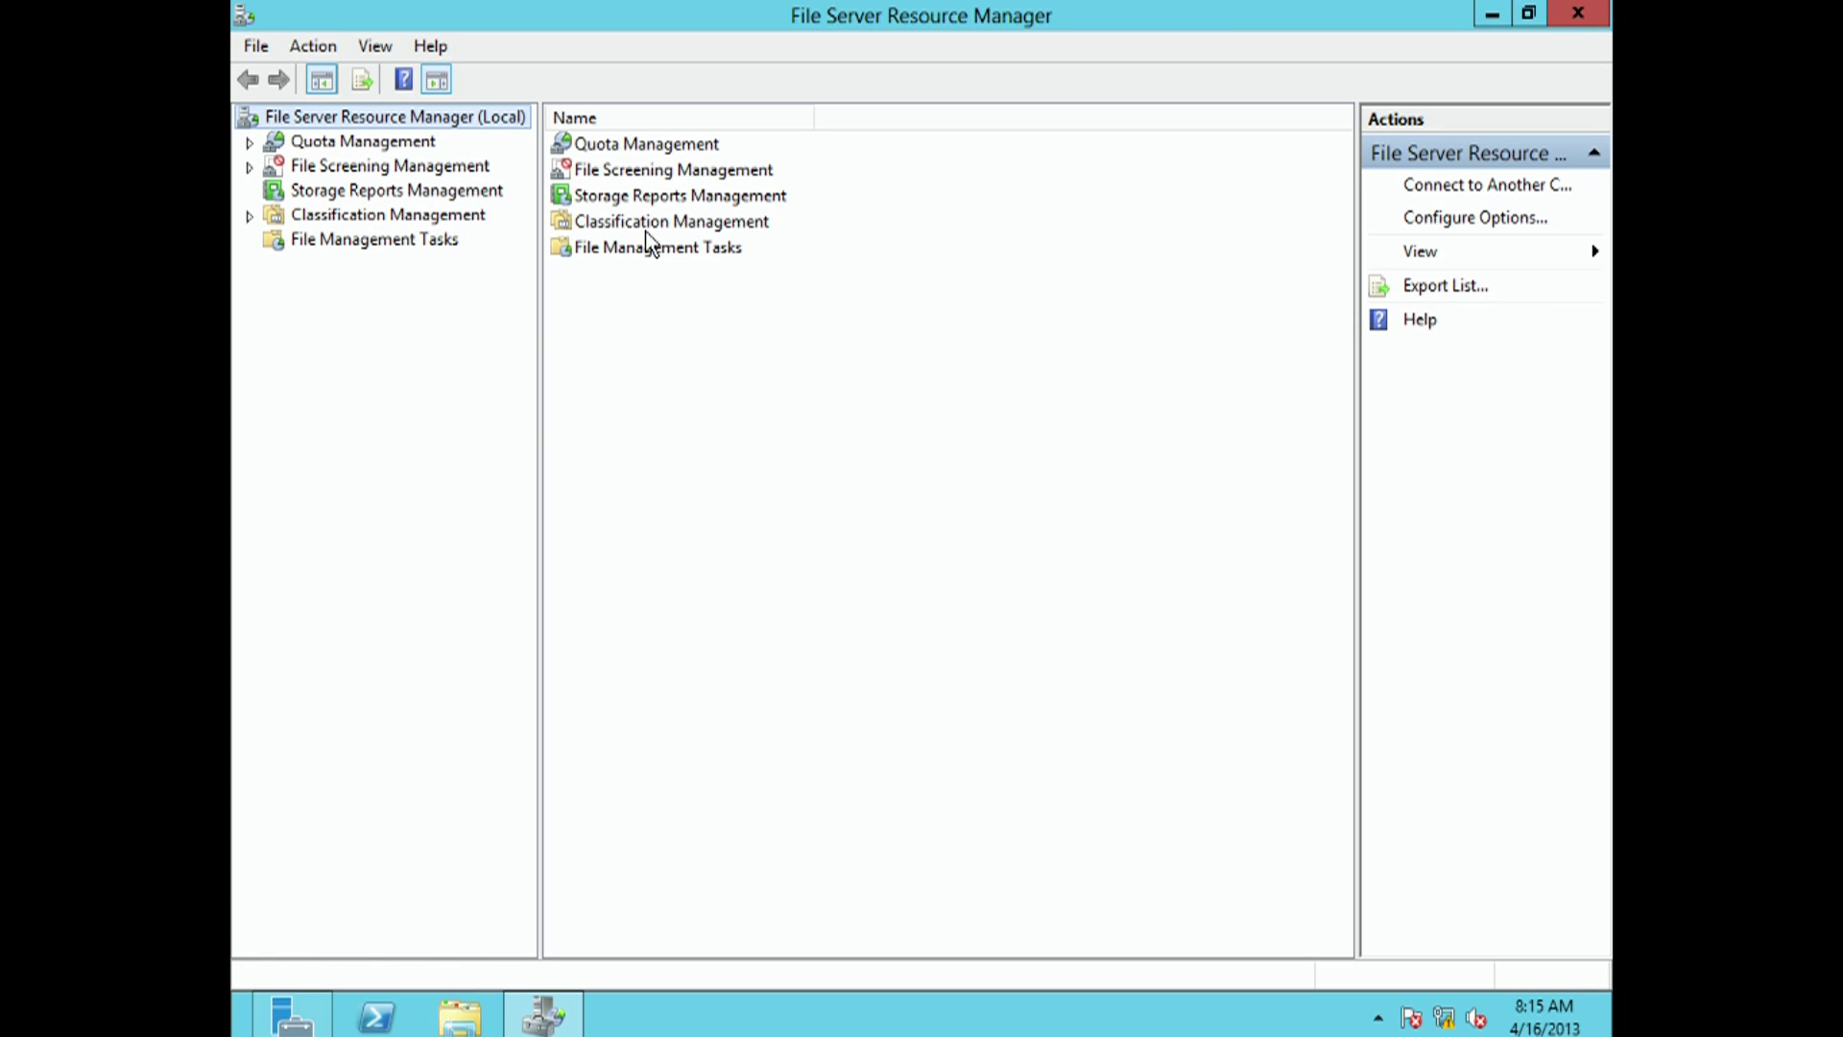
click(376, 147)
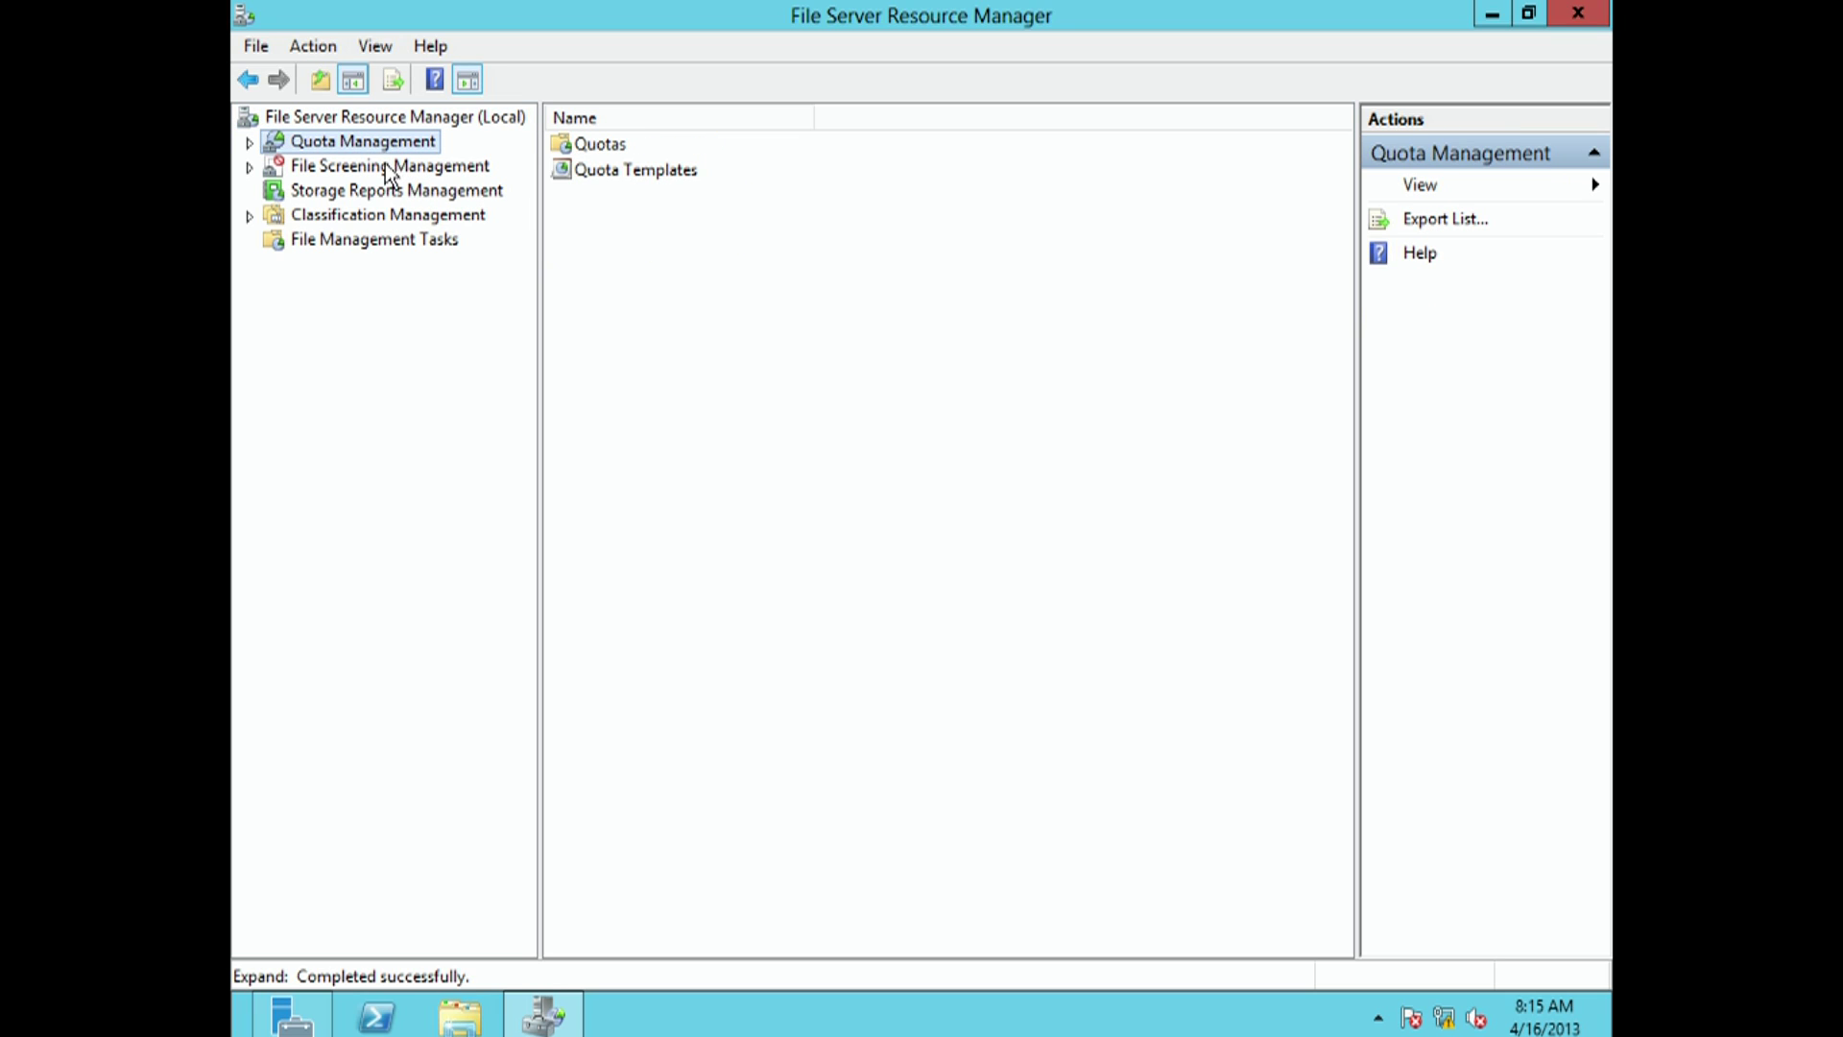
click(249, 143)
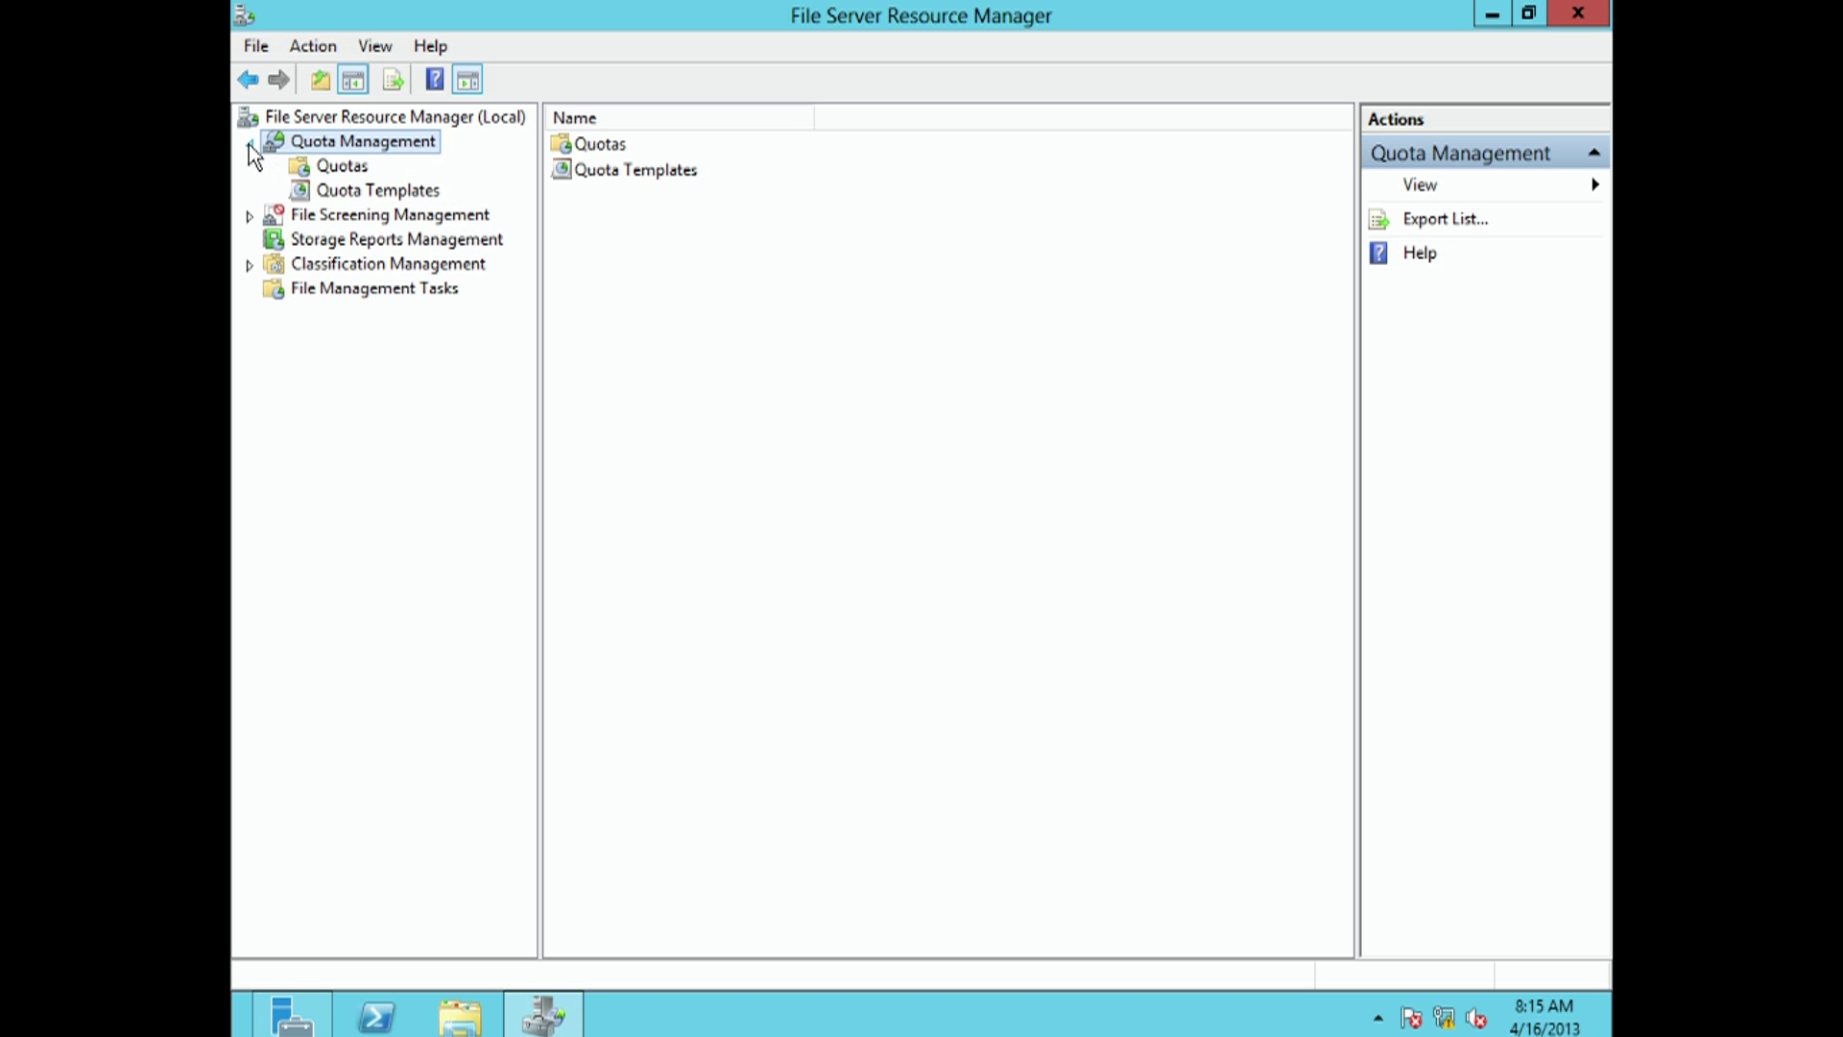
click(343, 171)
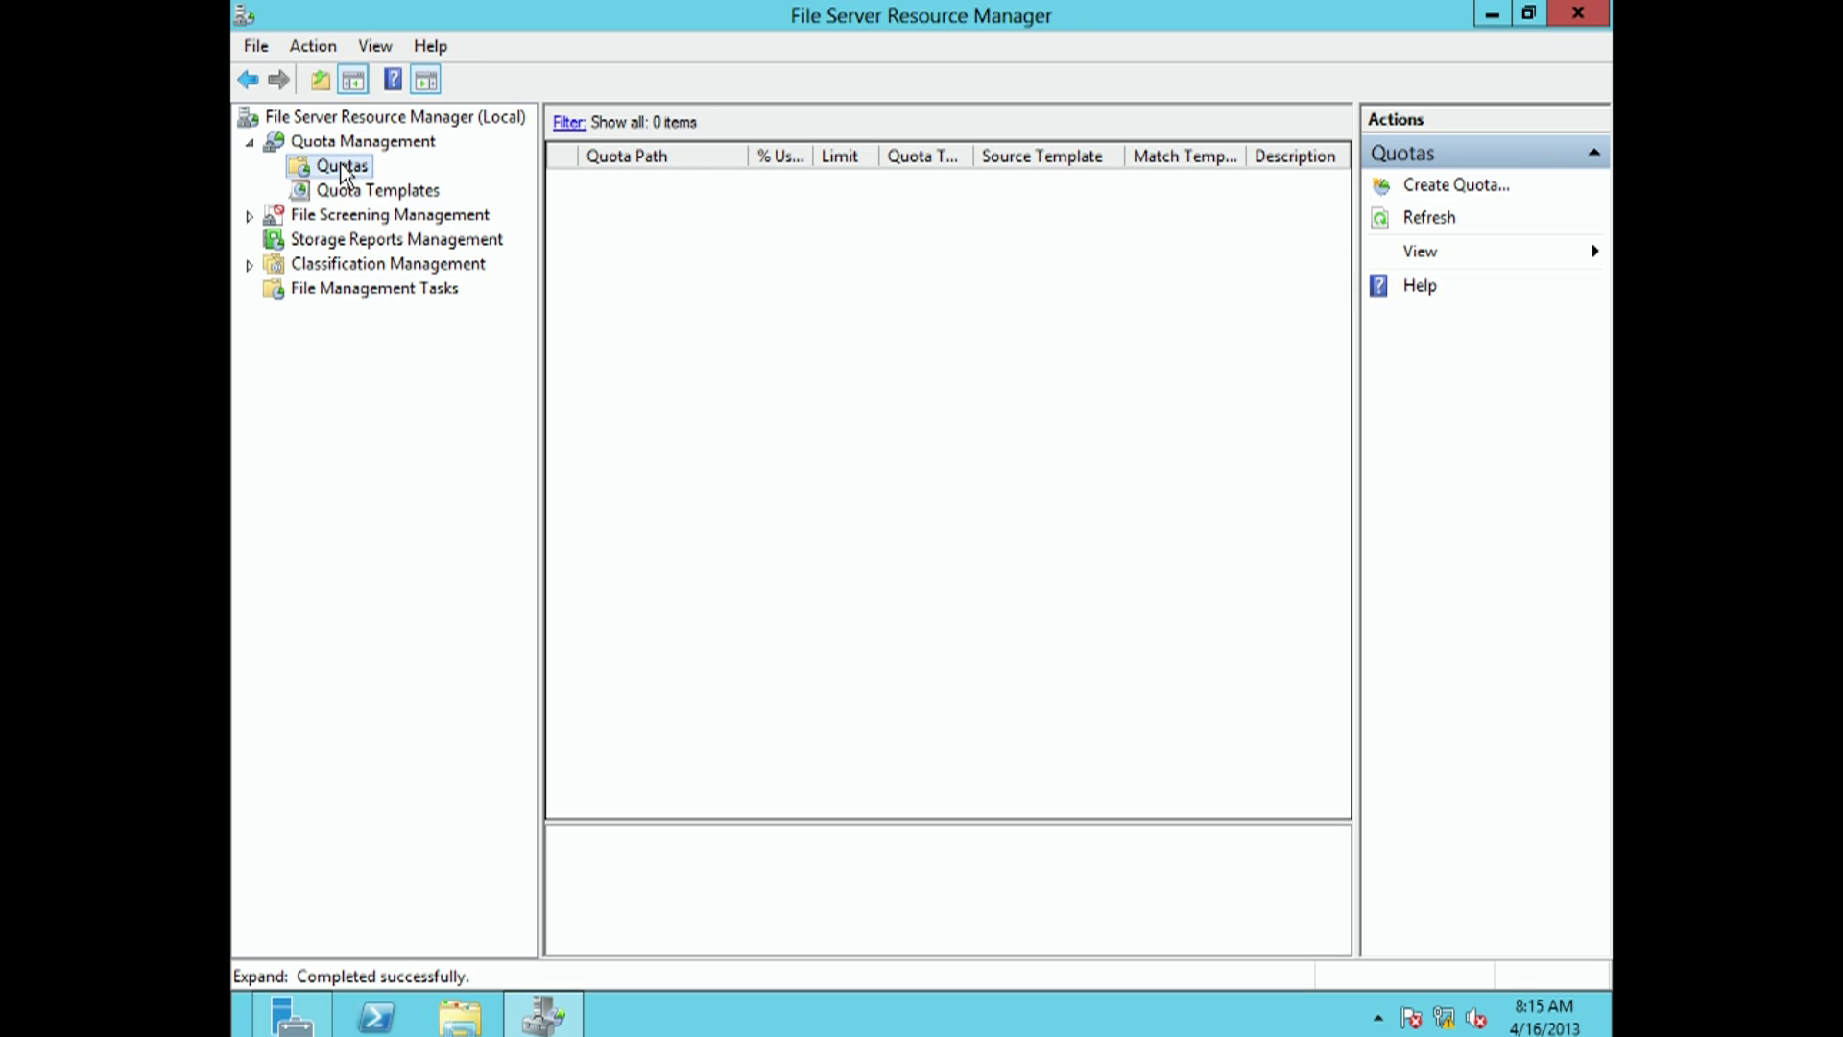
click(357, 192)
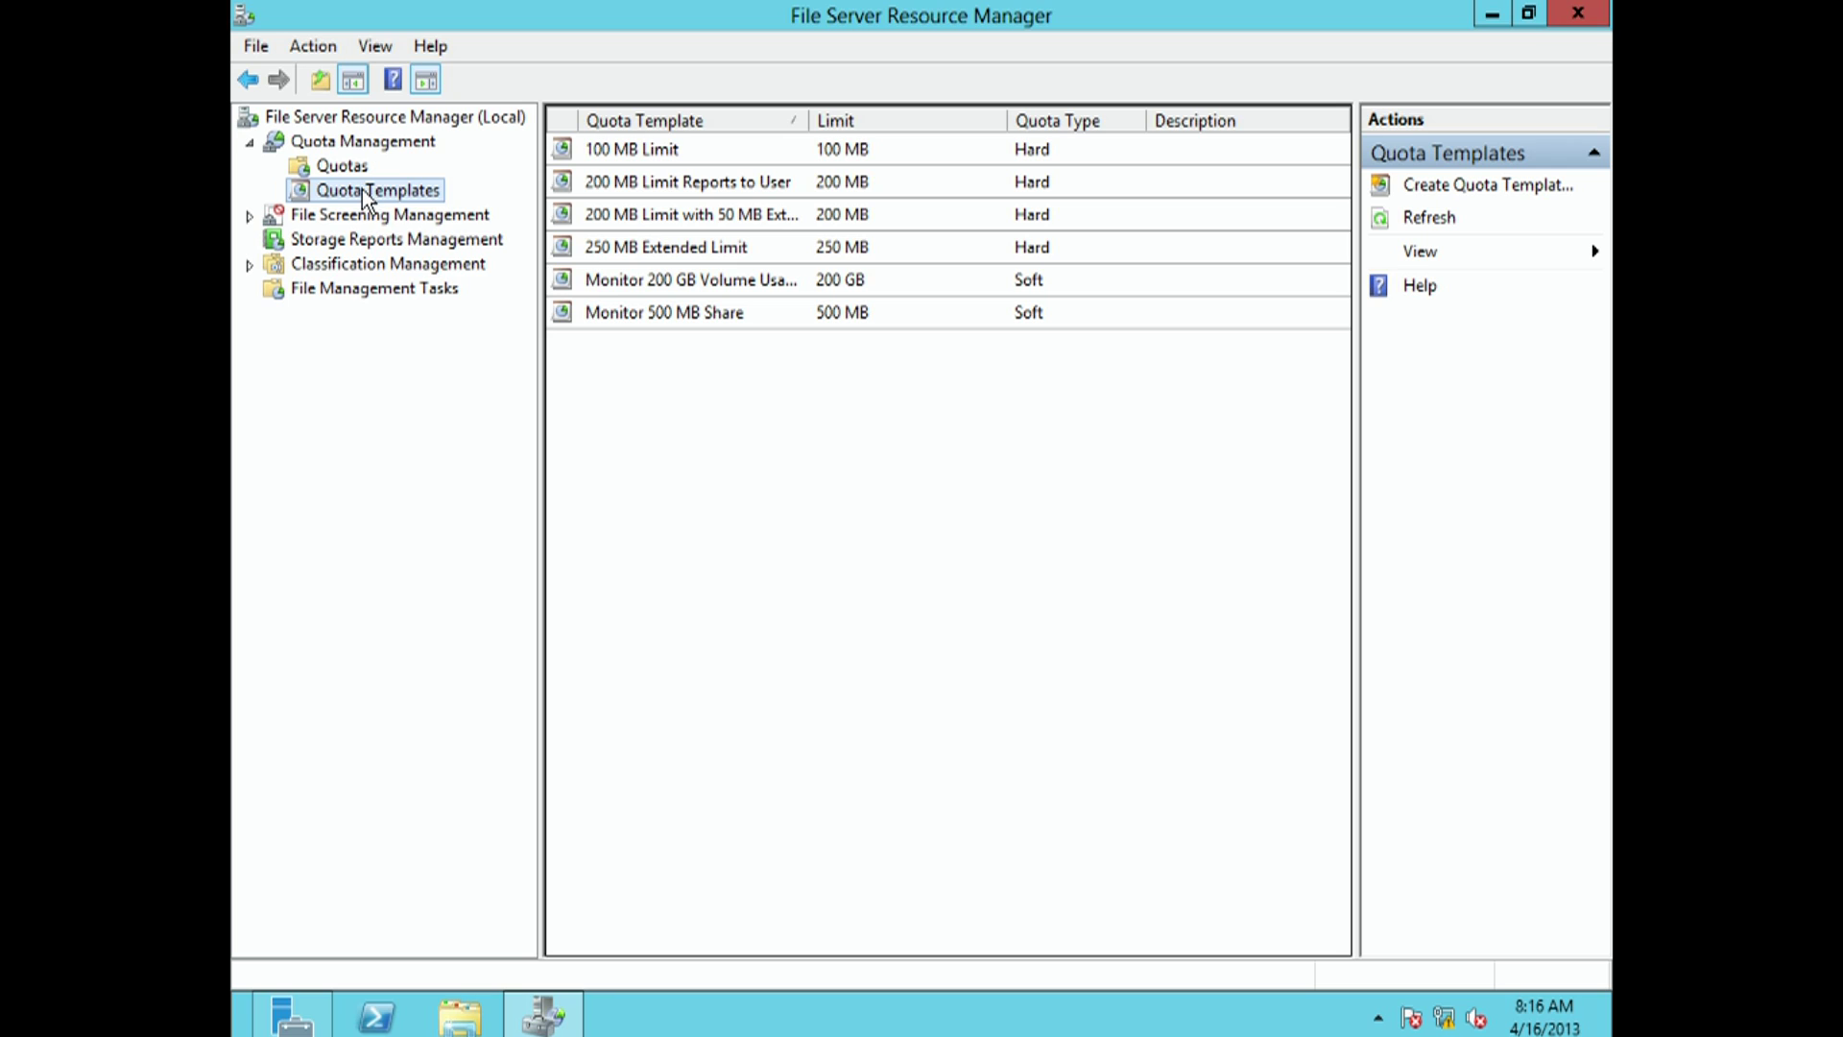
Look through the listed quota templates and examine the properties of the 100 MB Limit template without saving any changes
click(623, 154)
click(627, 181)
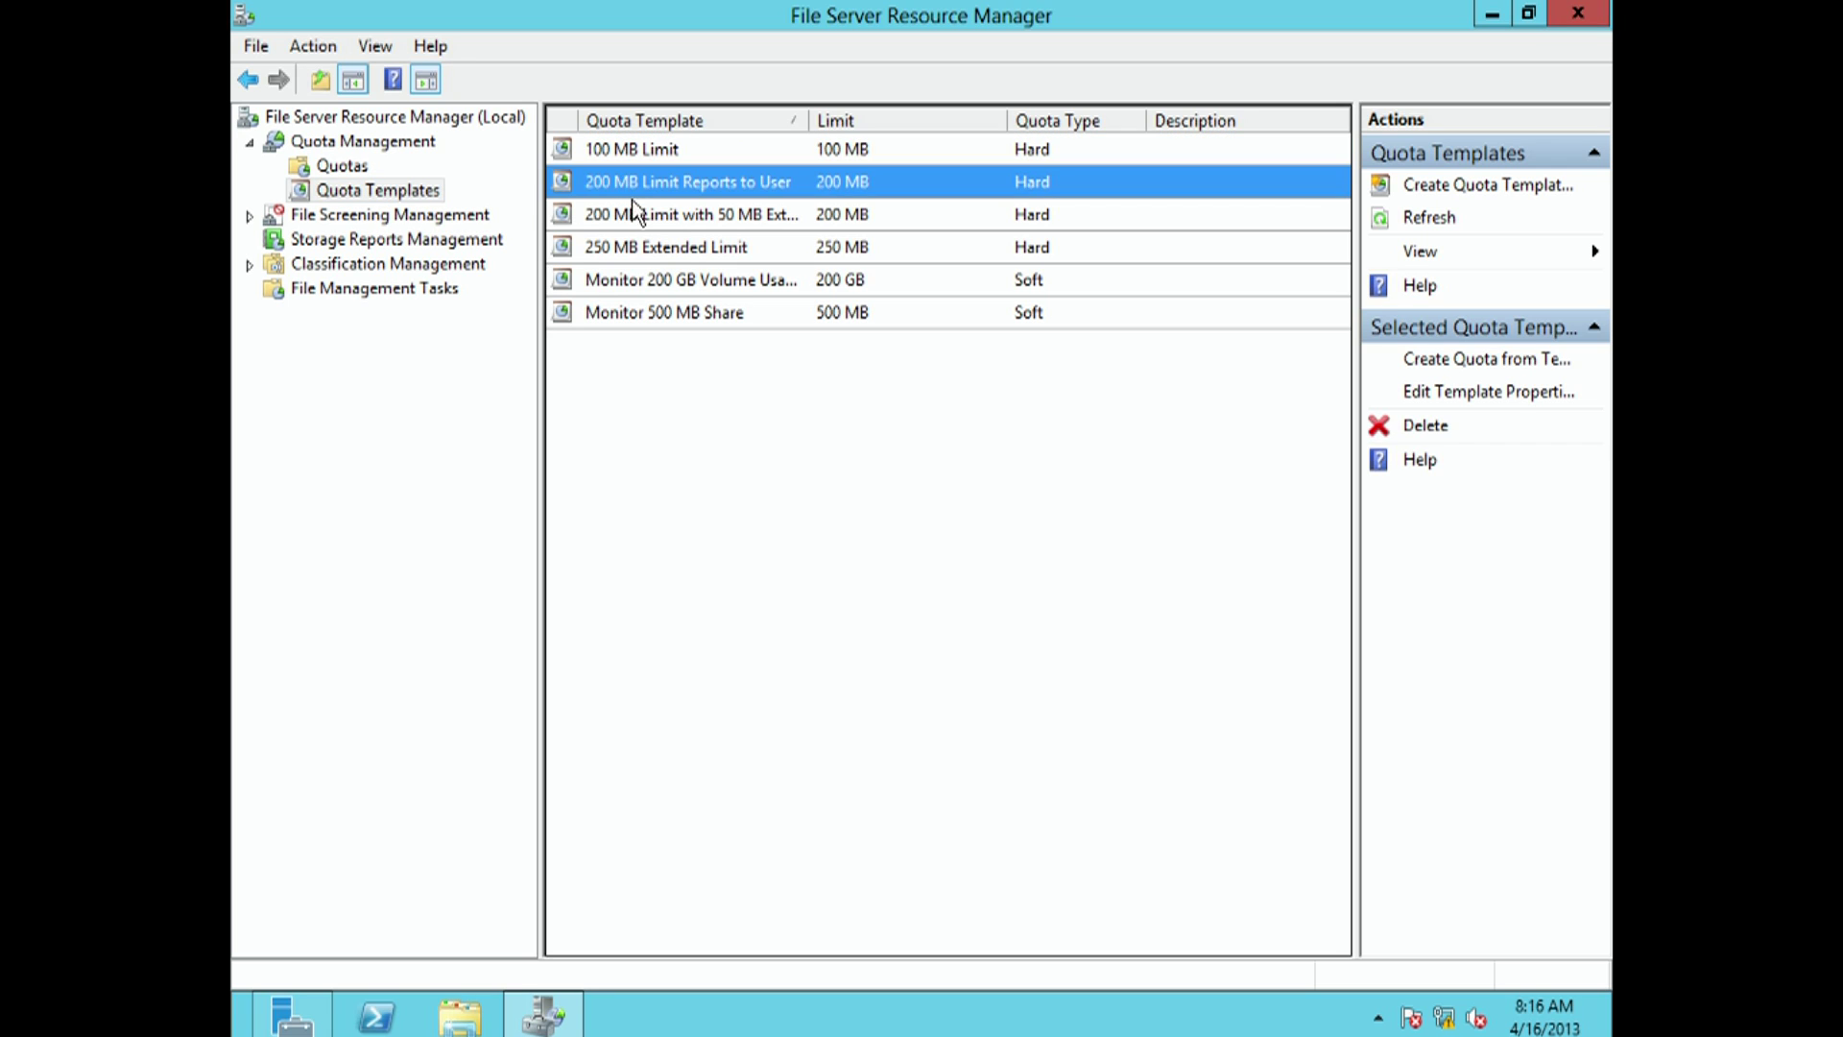
click(637, 214)
click(643, 246)
click(645, 280)
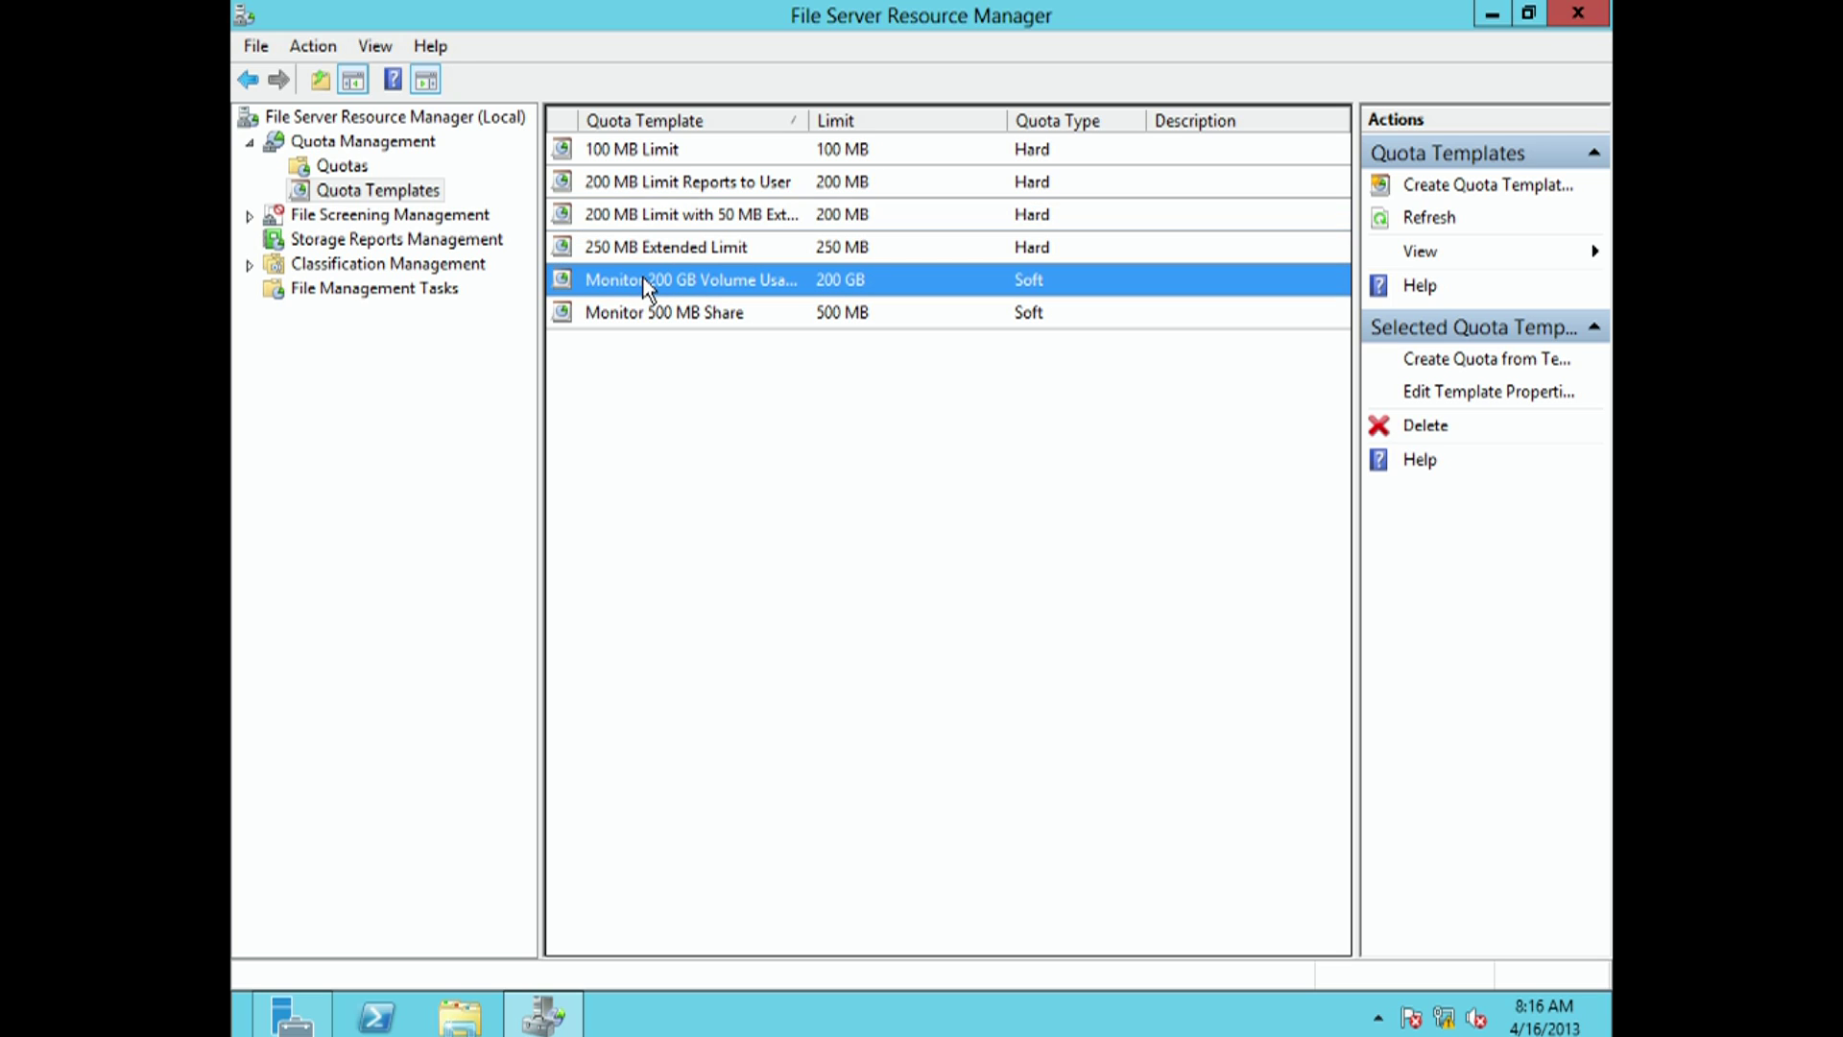
click(610, 152)
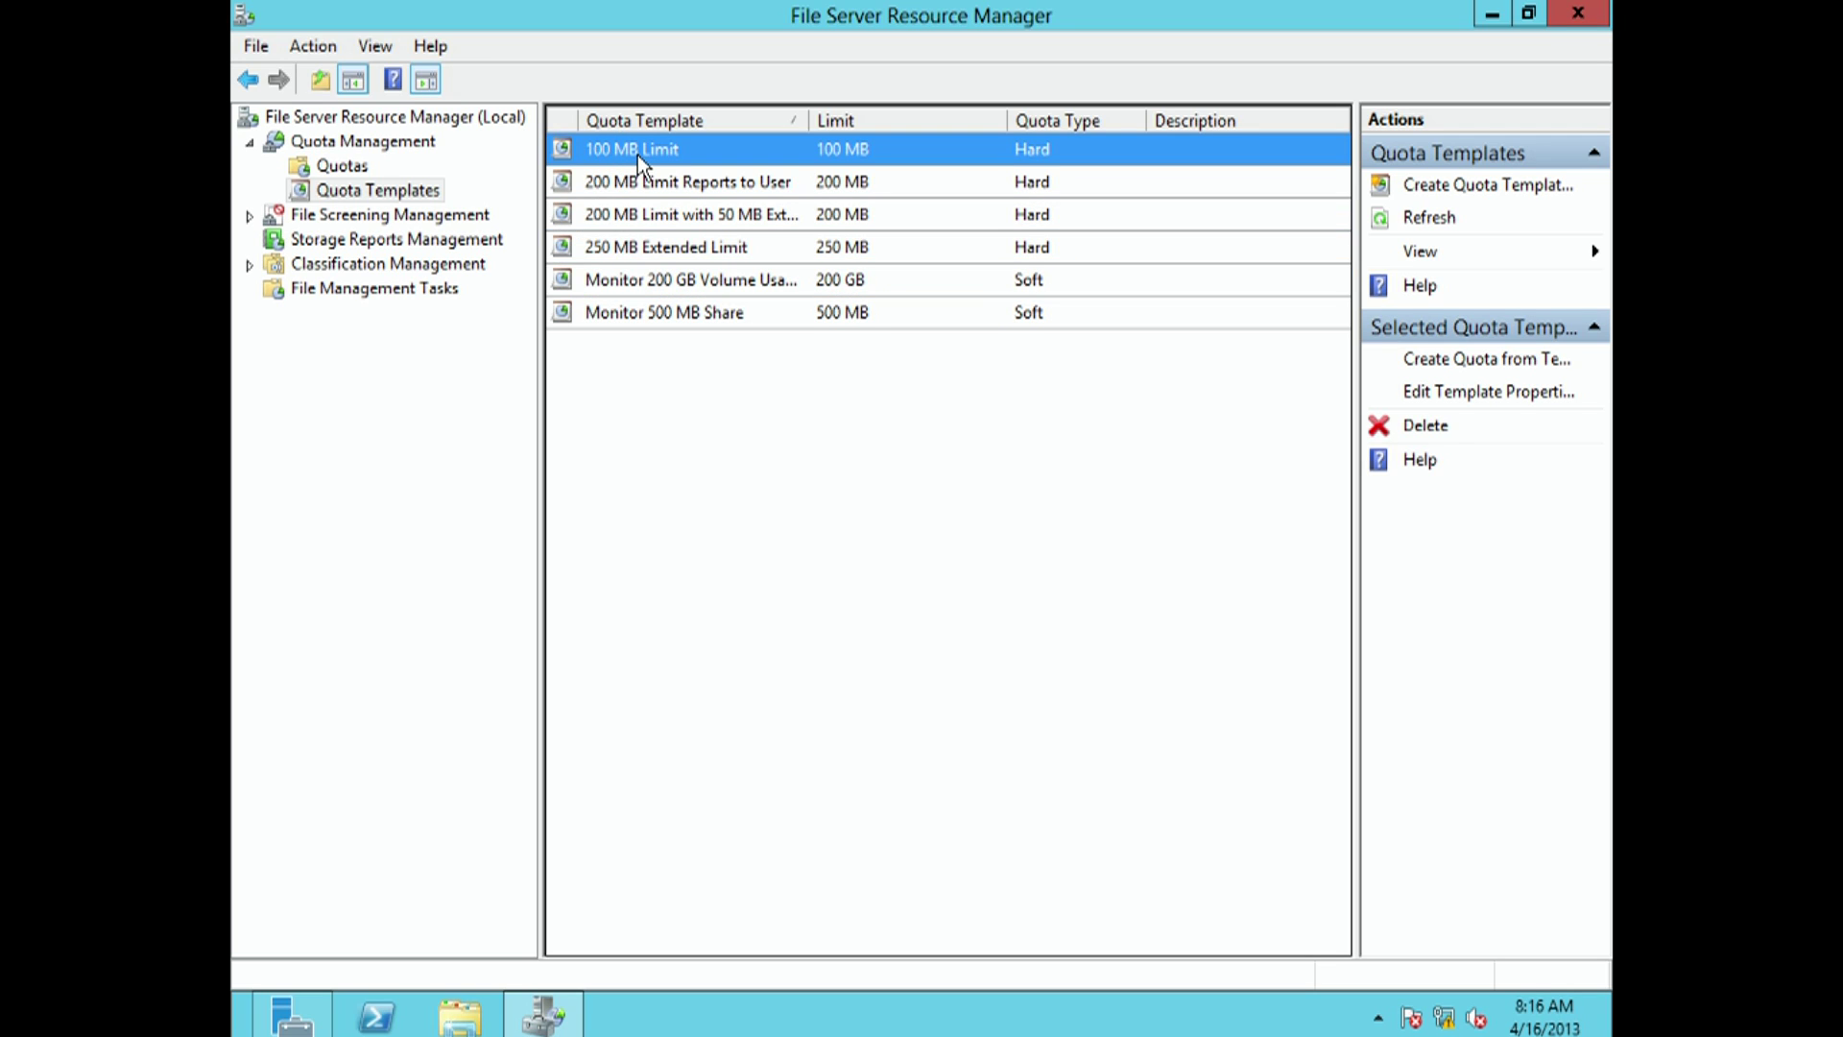
right_click(641, 165)
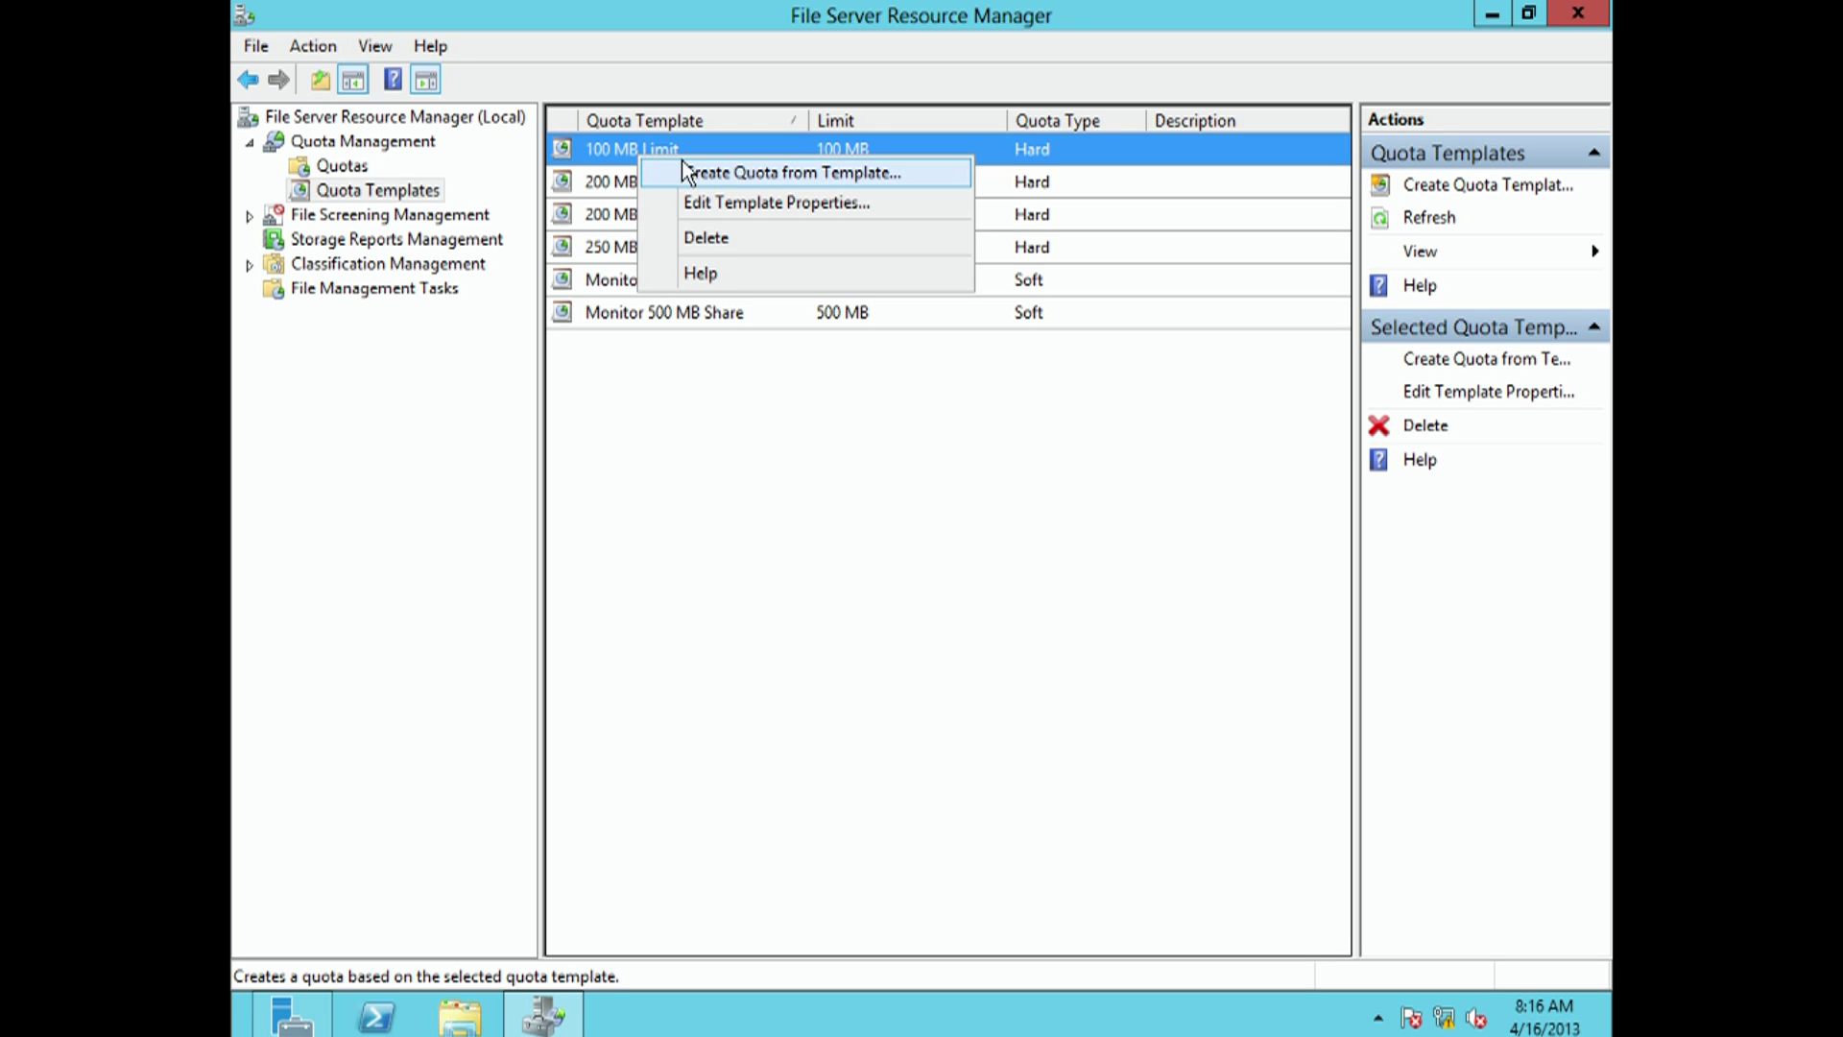
click(751, 202)
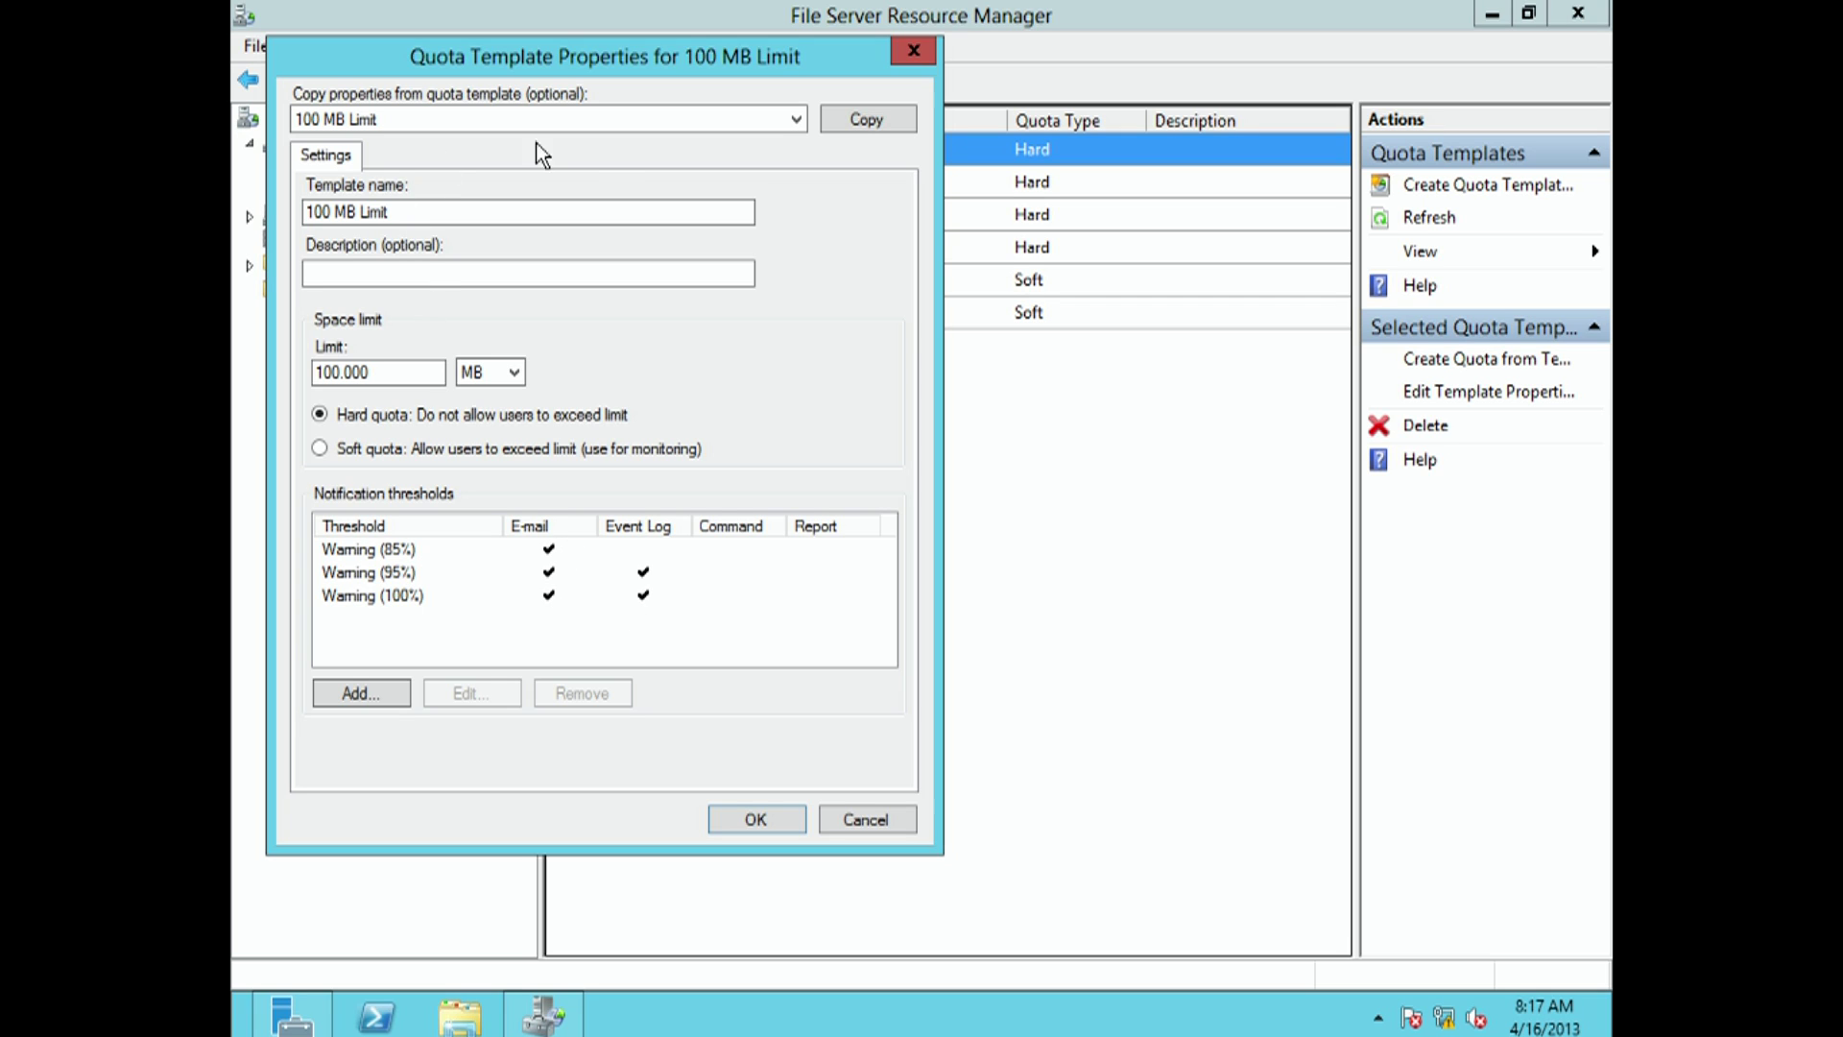
click(761, 819)
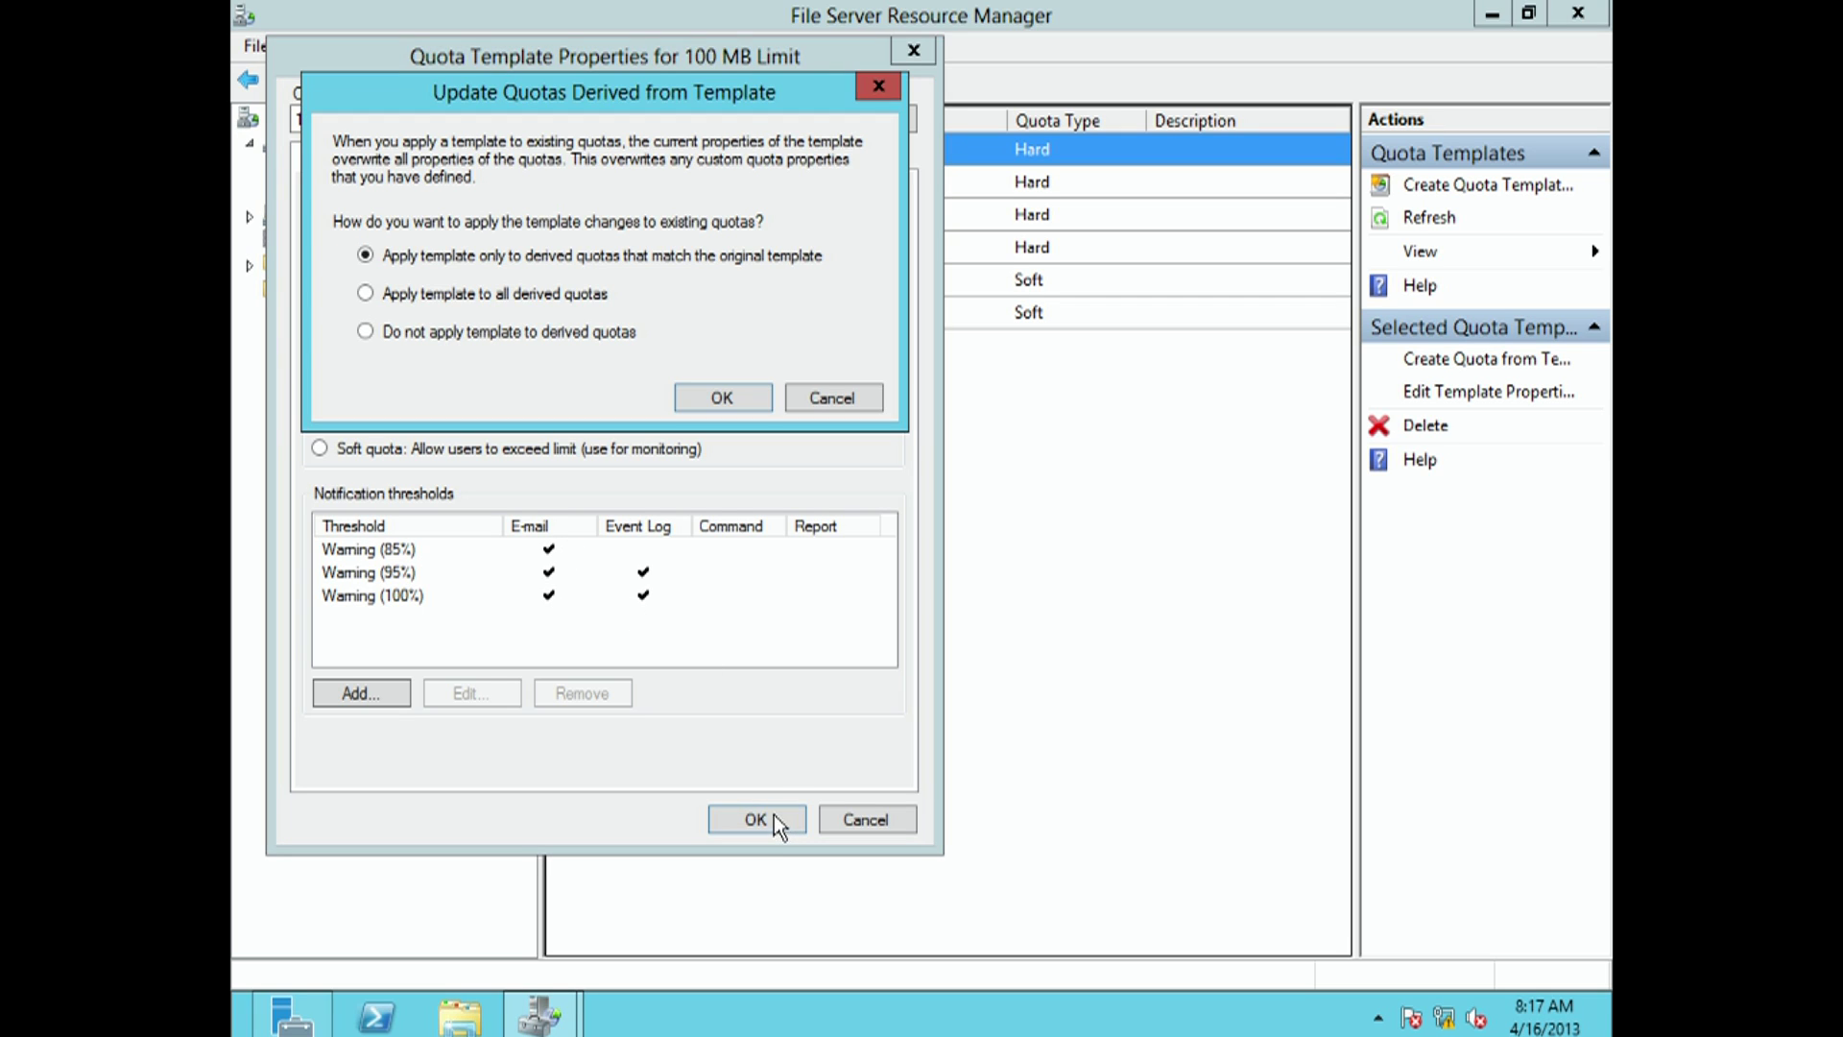
click(824, 399)
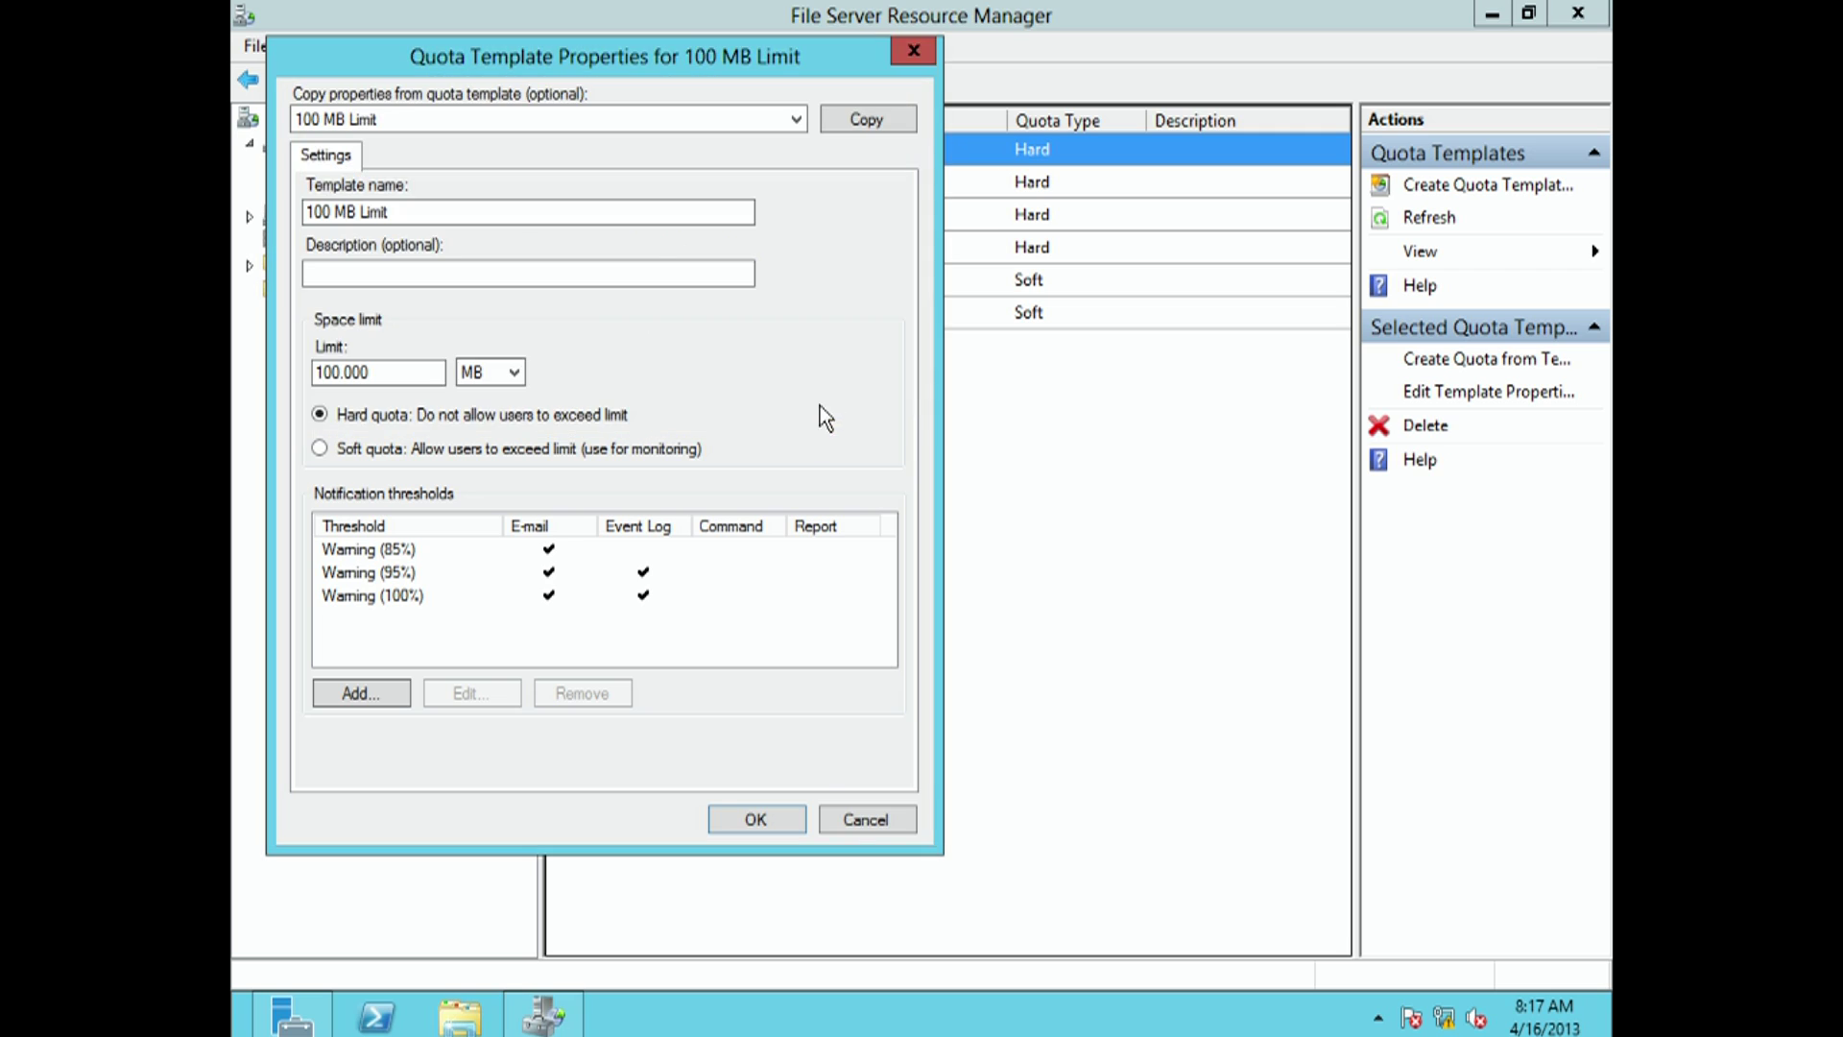
click(857, 819)
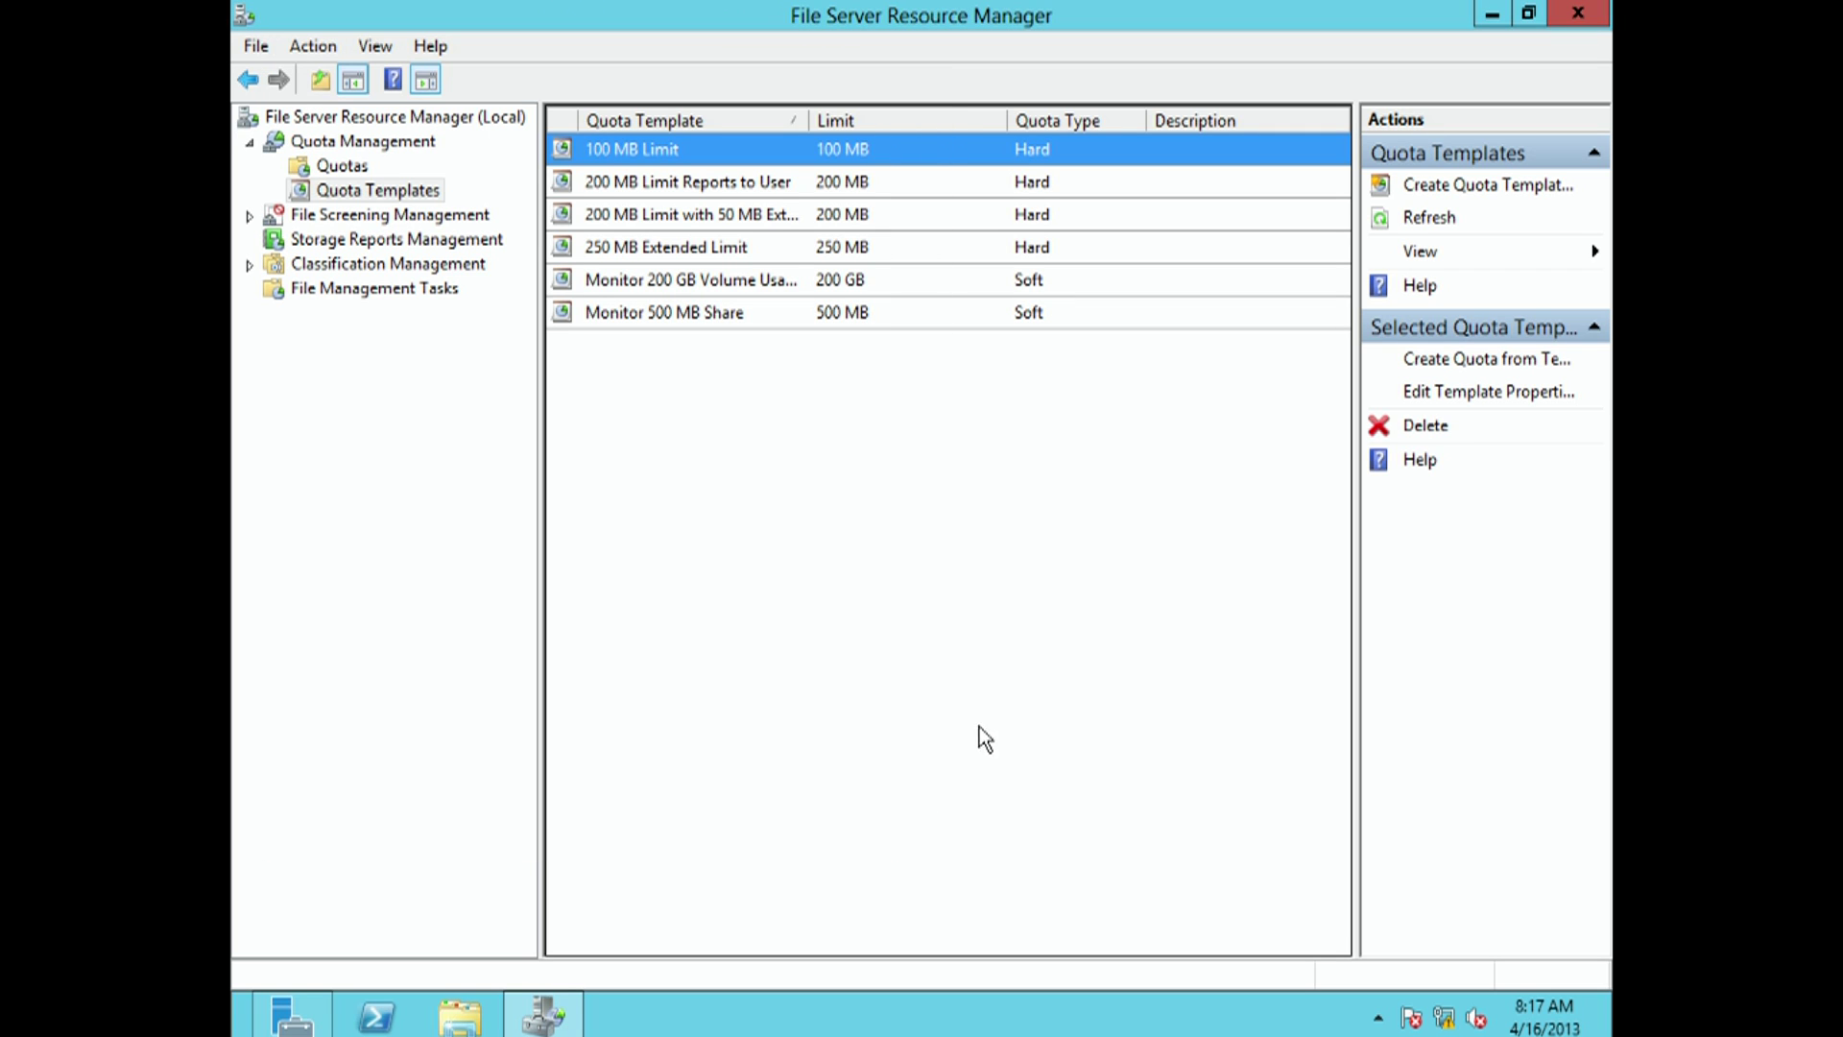
Start a new quota template and name it 100 GB
right_click(642, 439)
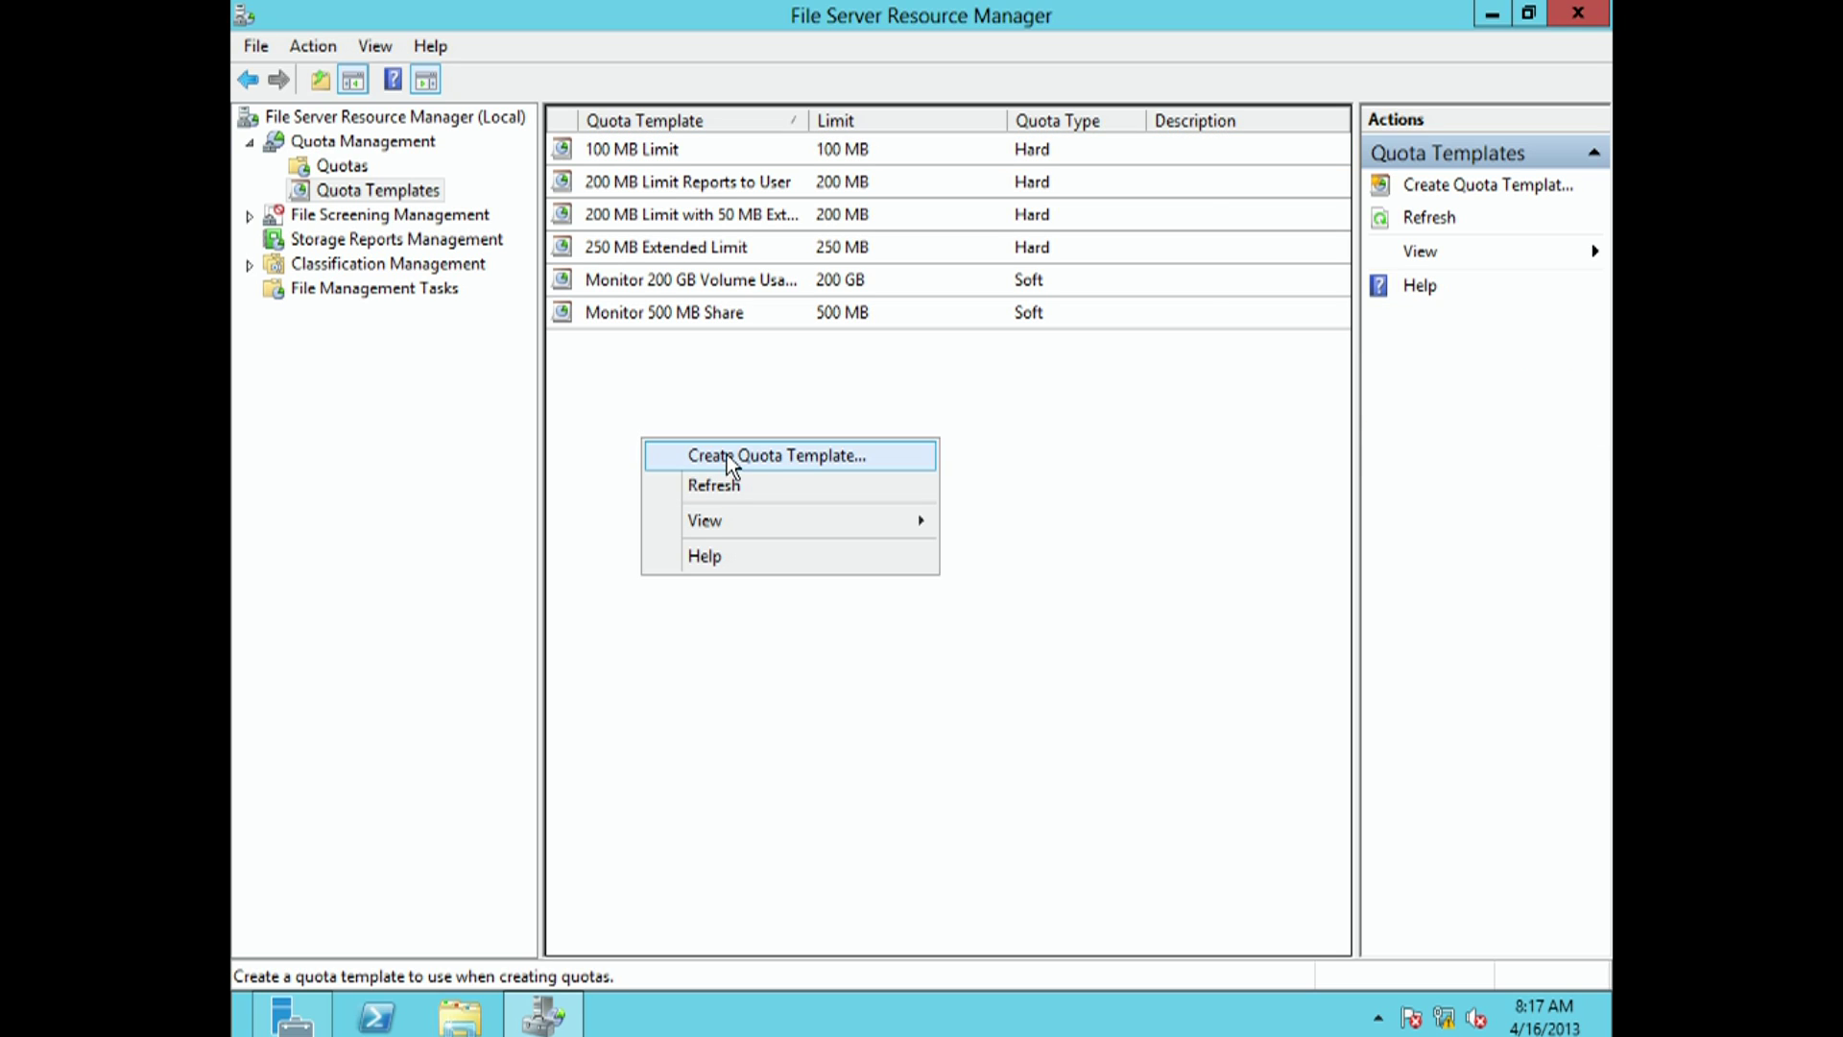
click(776, 459)
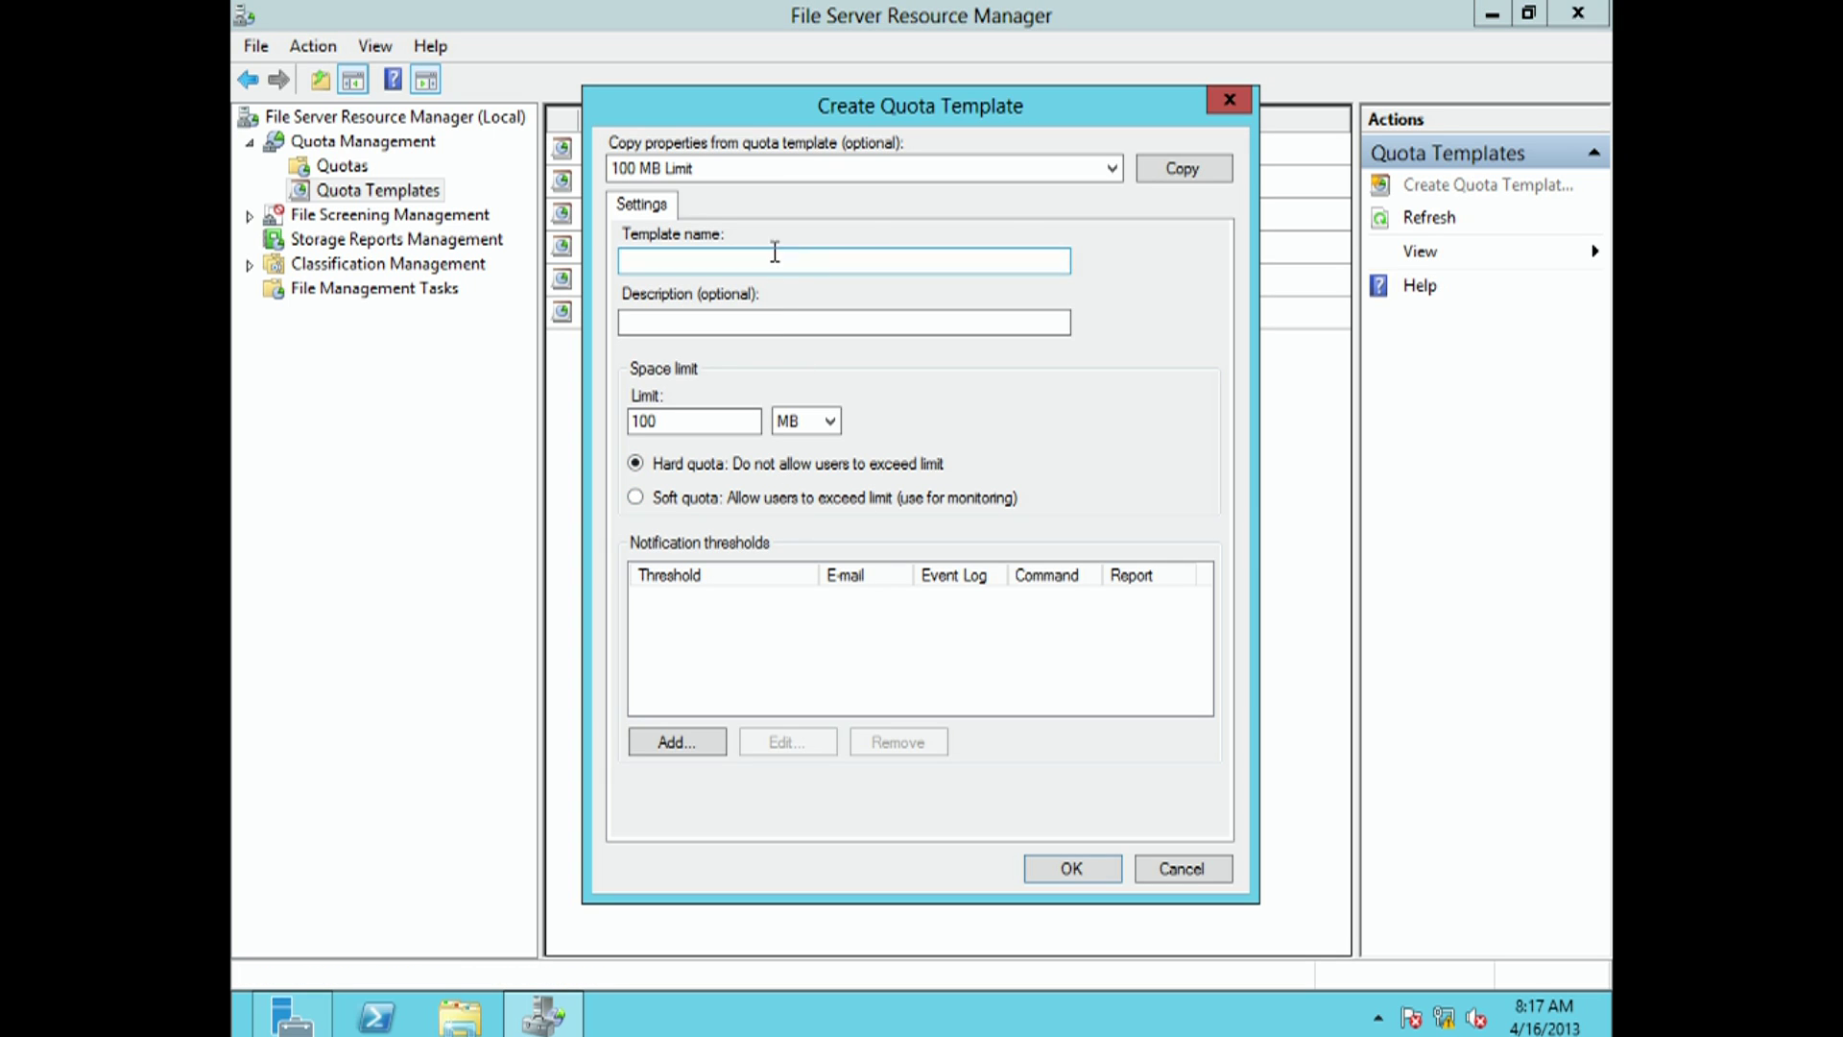
click(1073, 171)
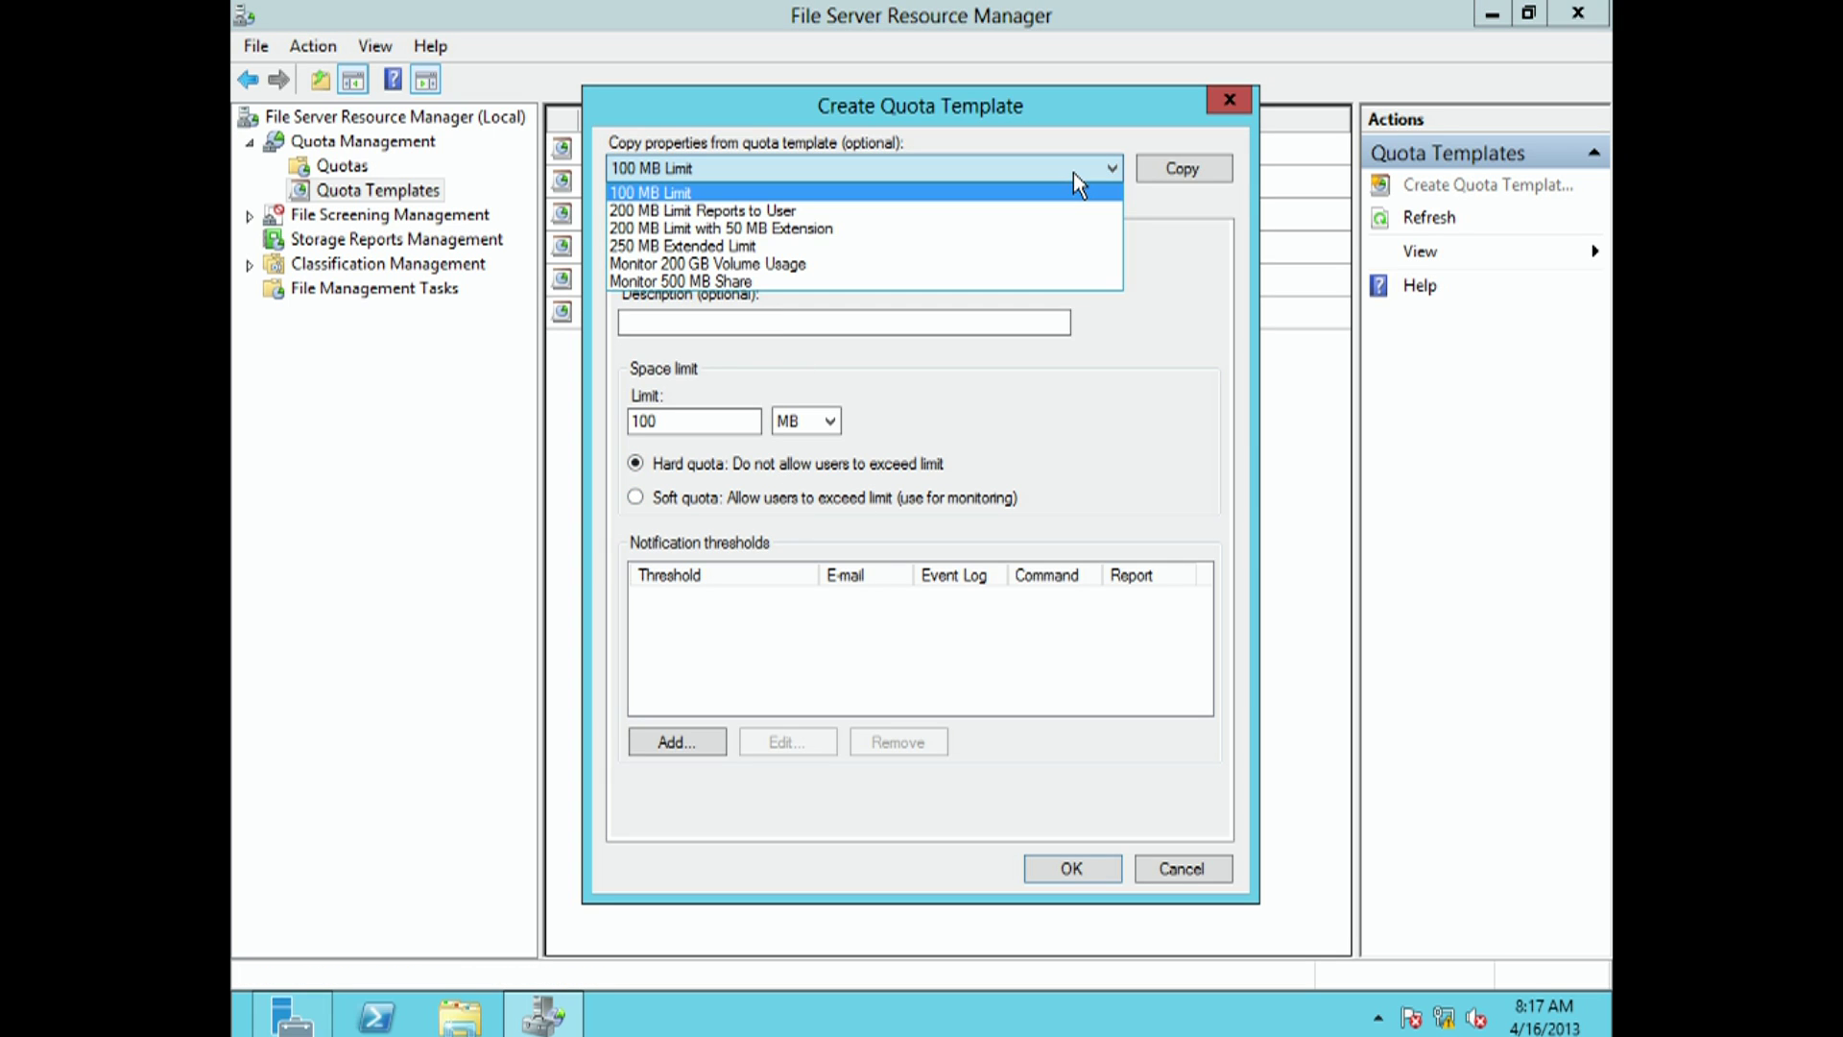
click(1075, 171)
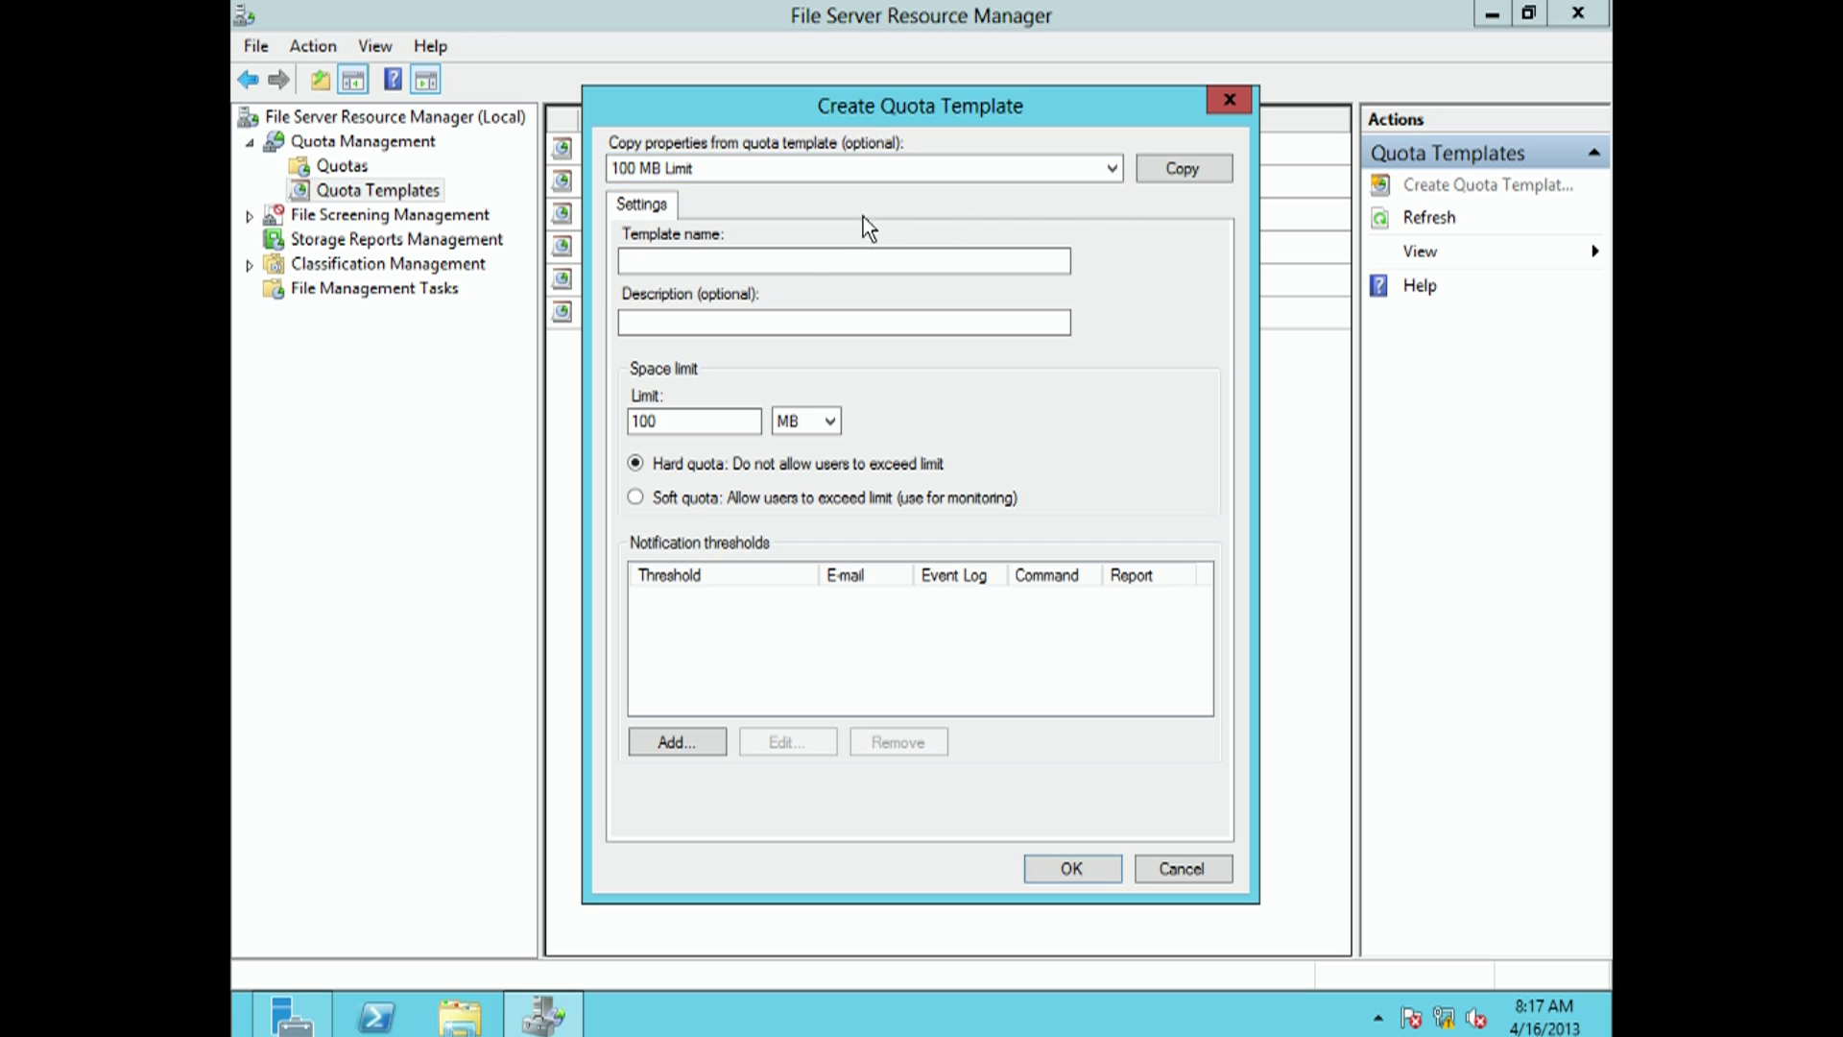
click(804, 262)
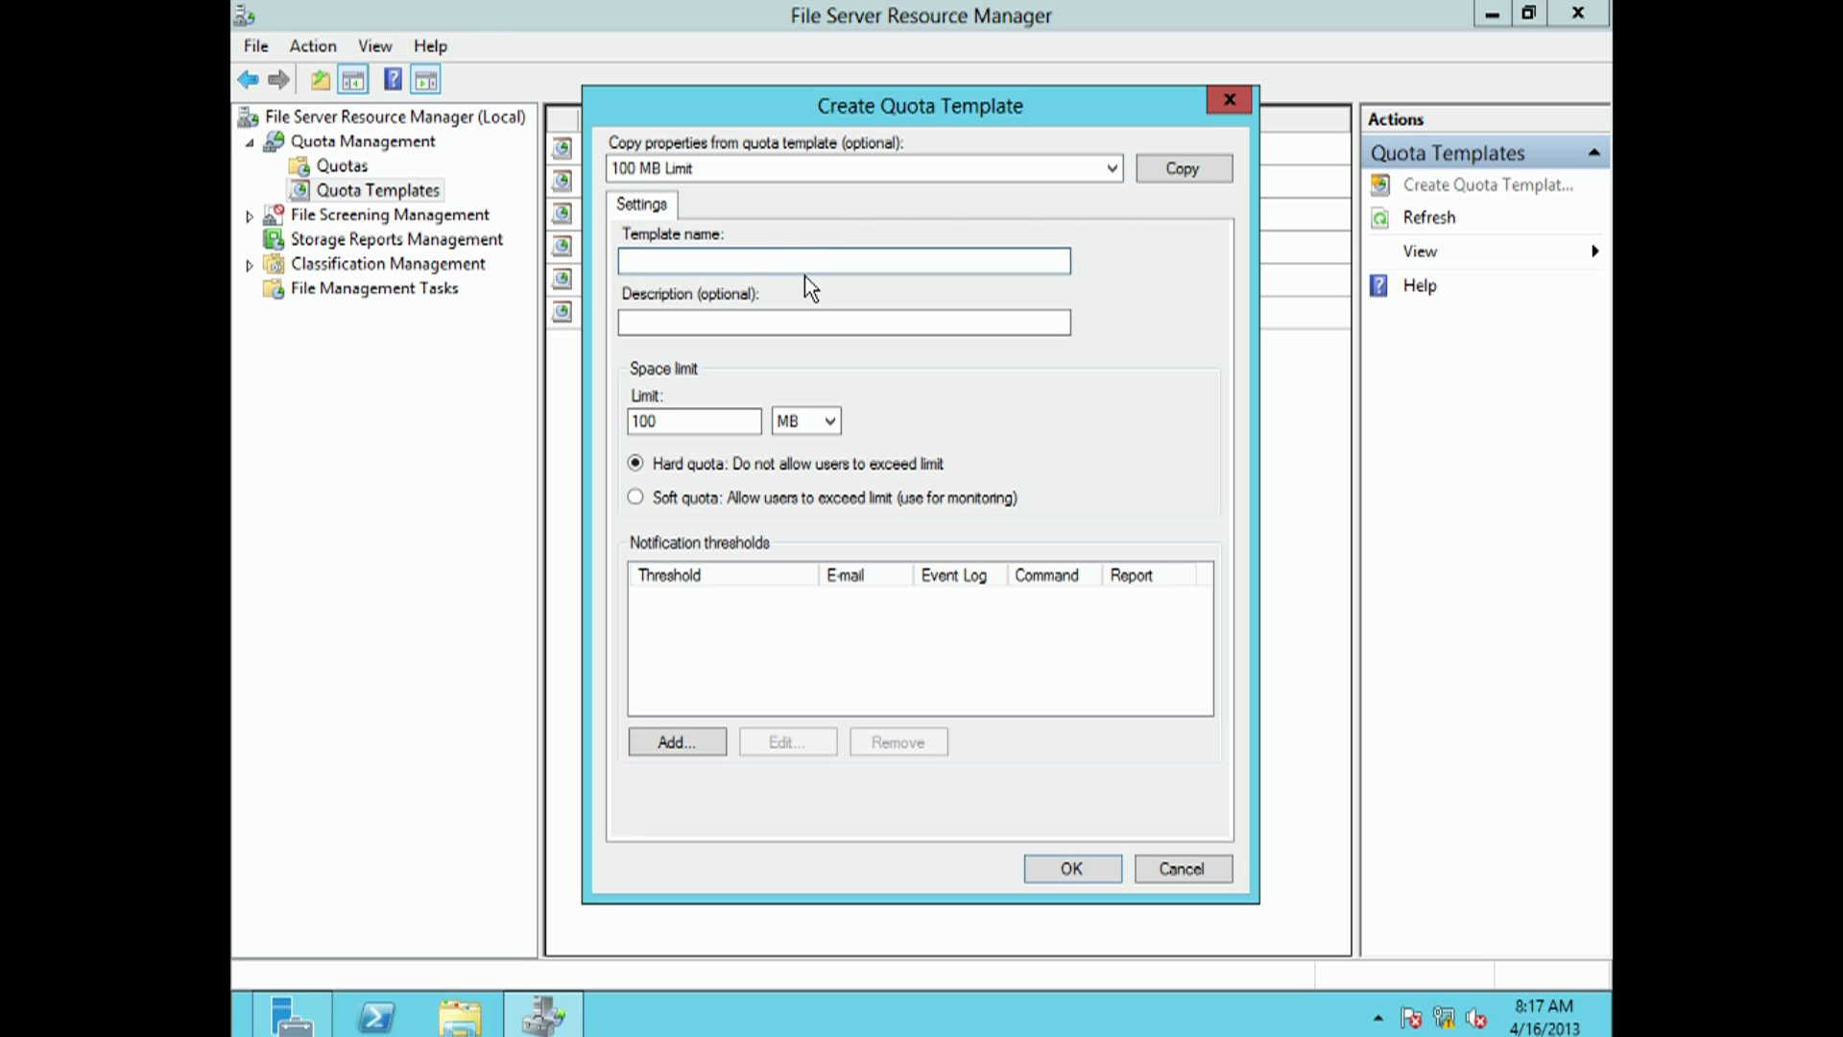
text(100 GB)
Set the new template's space limit to 100 GB
click(691, 420)
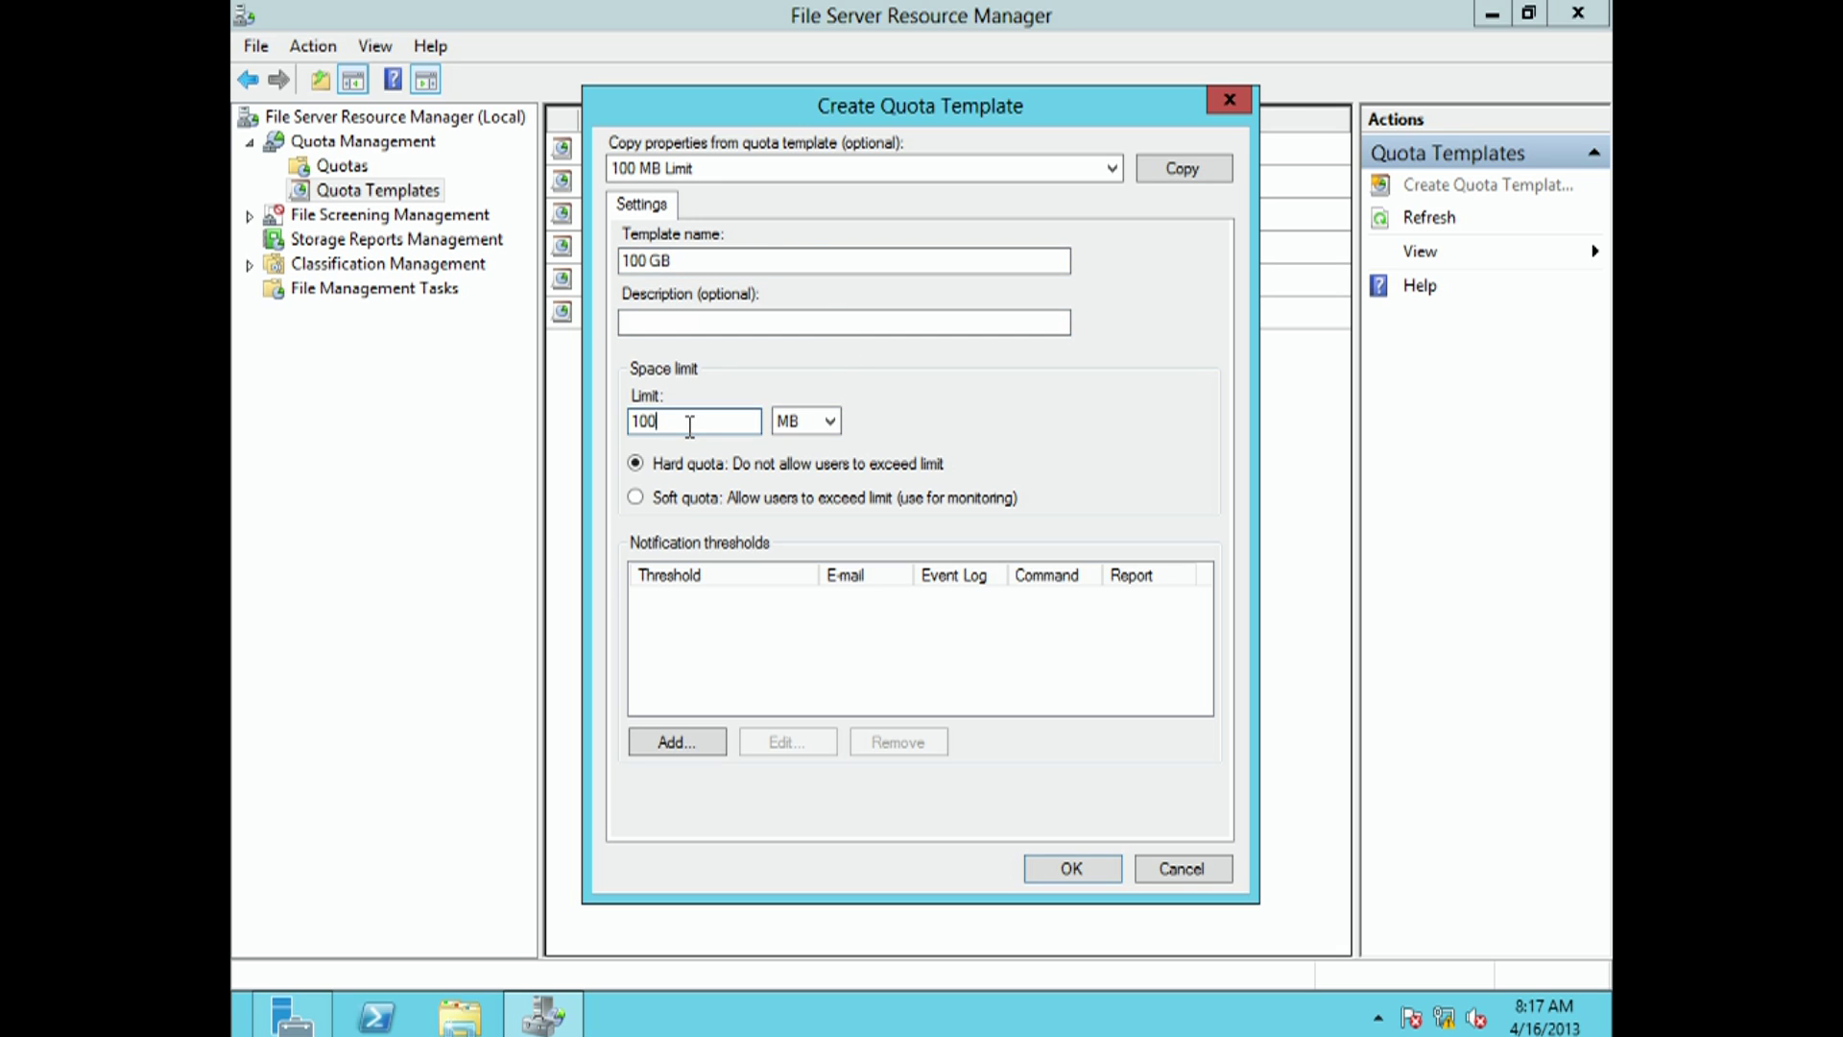
click(832, 424)
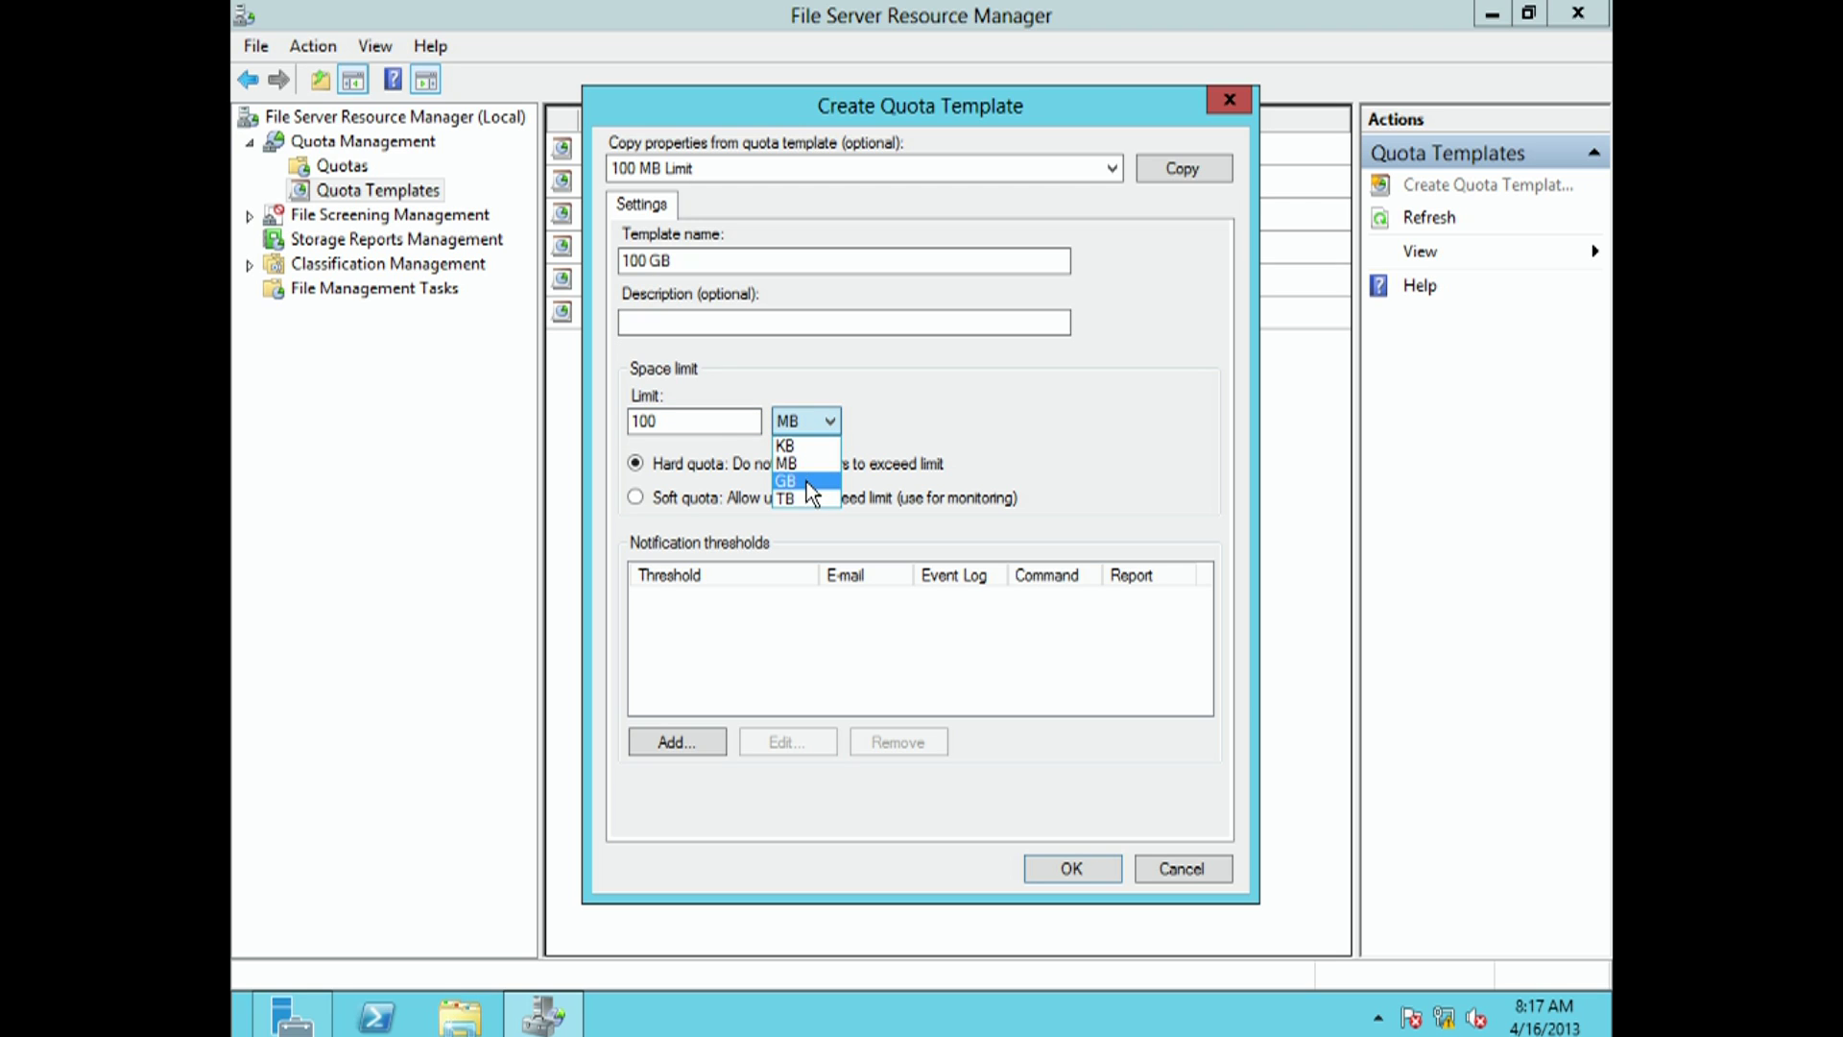
click(806, 481)
click(806, 424)
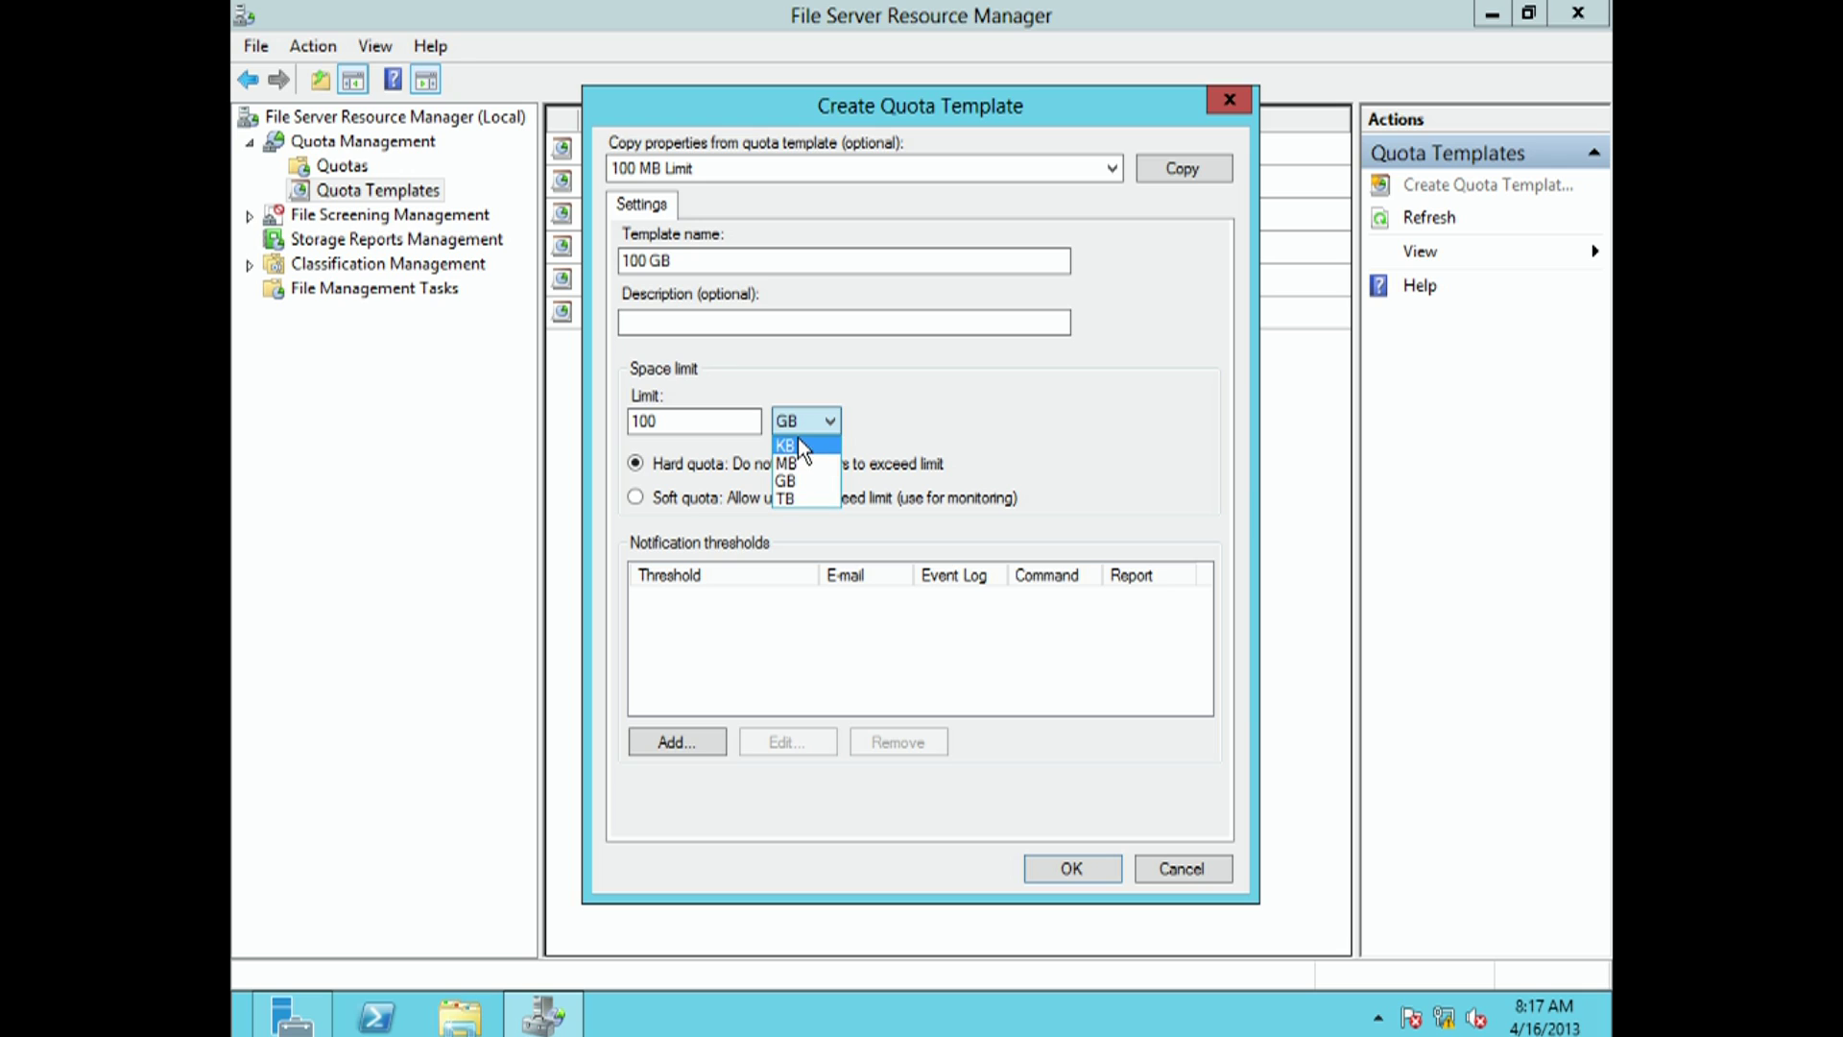
click(797, 481)
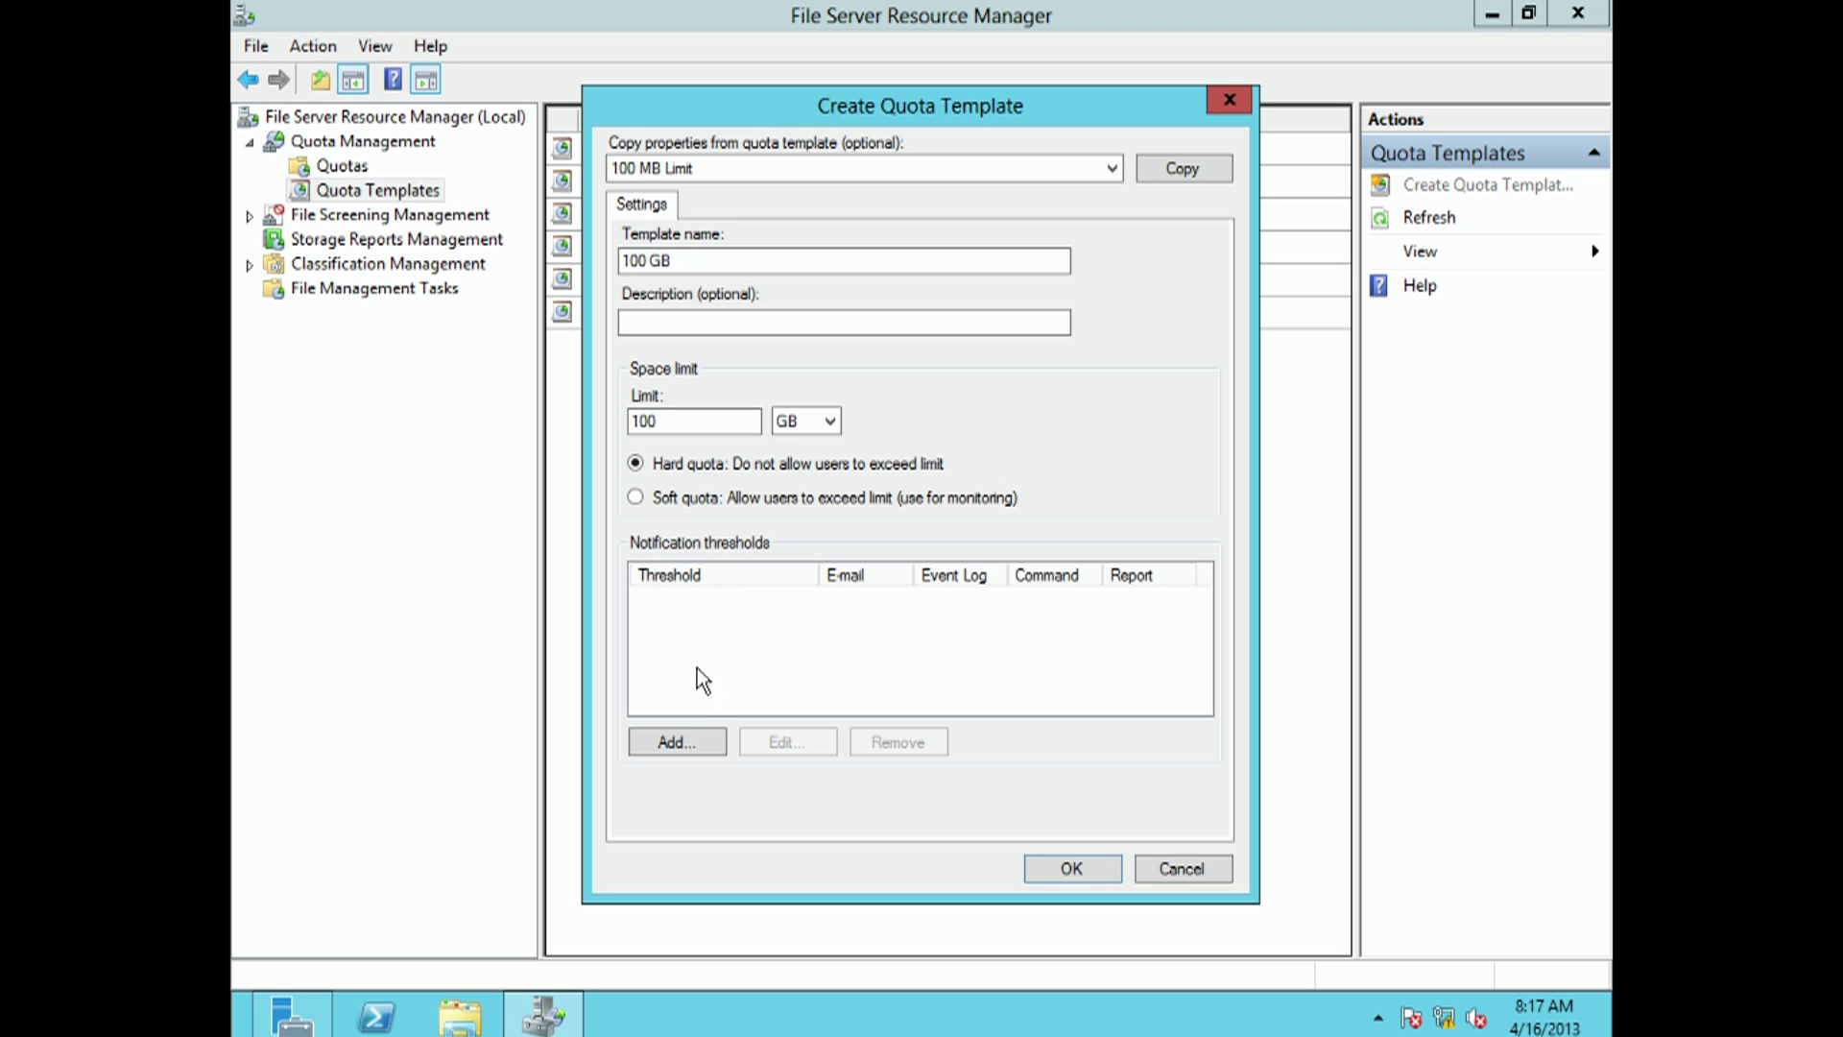
Start adding a notification threshold to the 100 GB template, generating notifications when usage reaches 85%
click(687, 745)
double_click(730, 164)
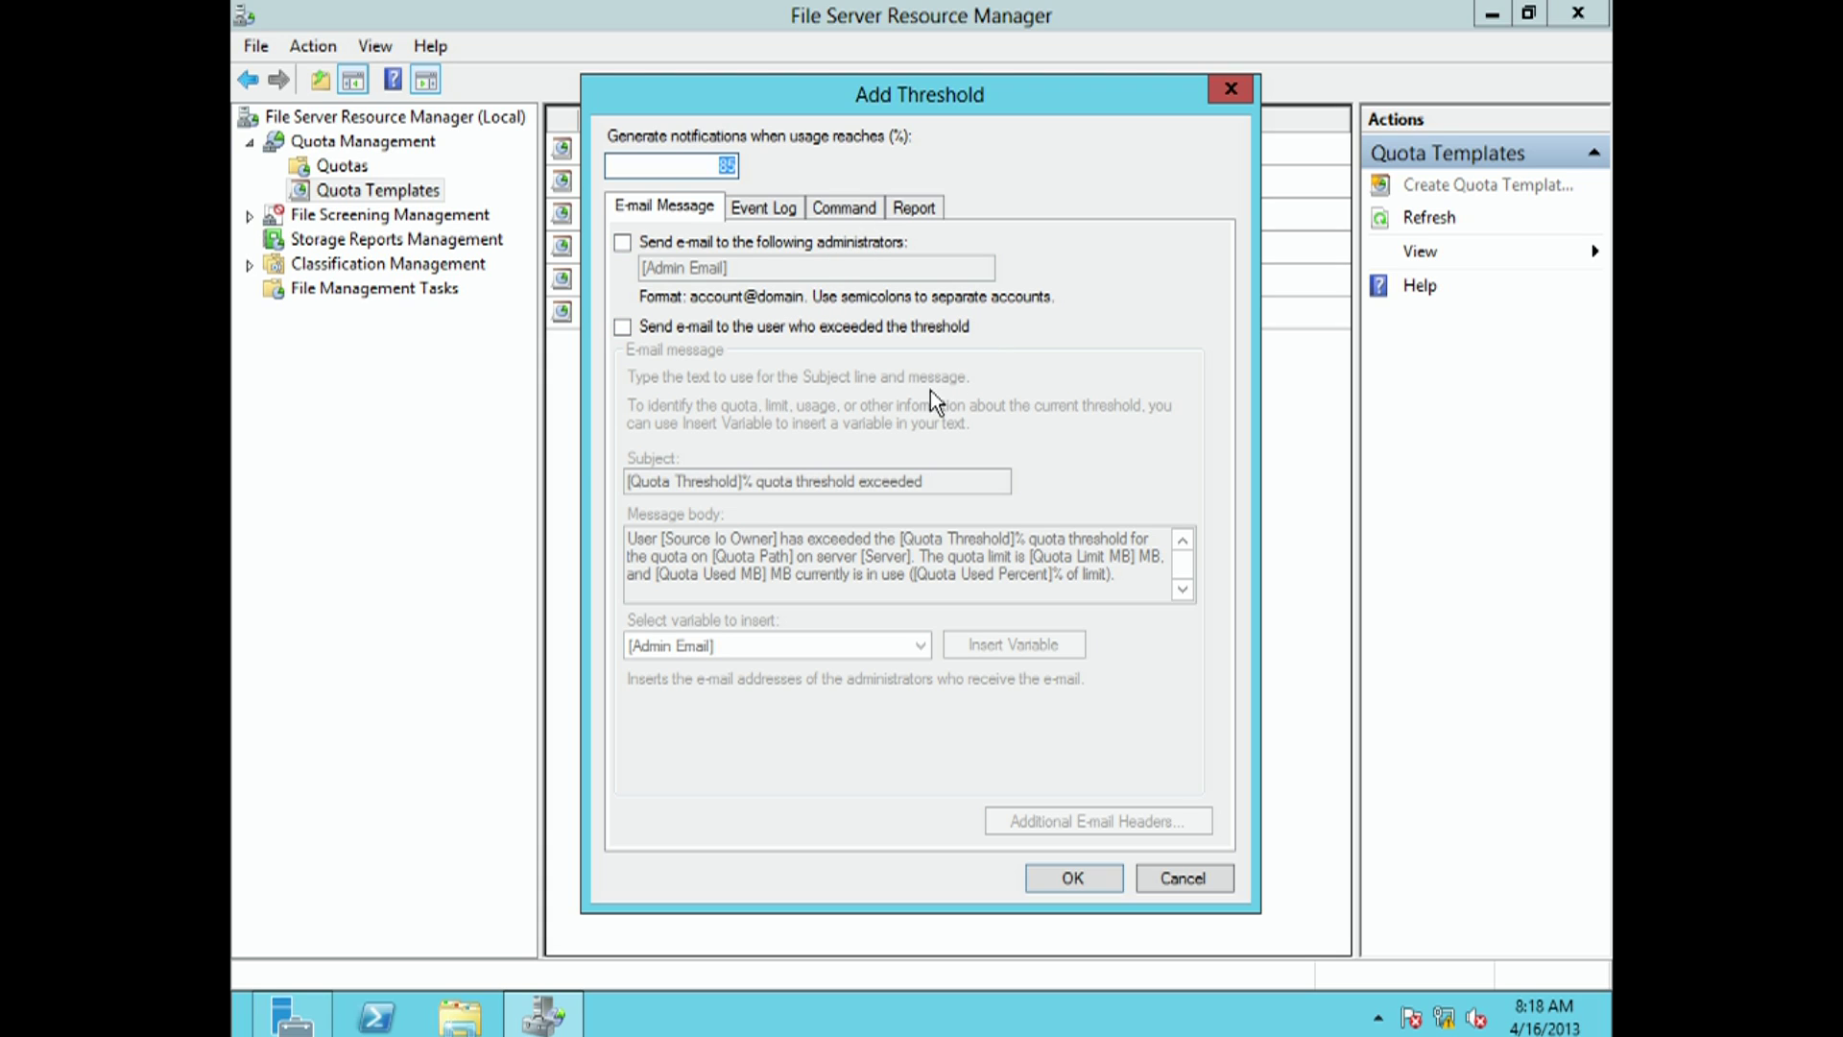
text(95)
double_click(723, 168)
Enable e-mail to the administrators and to the user who exceeded the threshold, and examine the message's subject and body
click(628, 244)
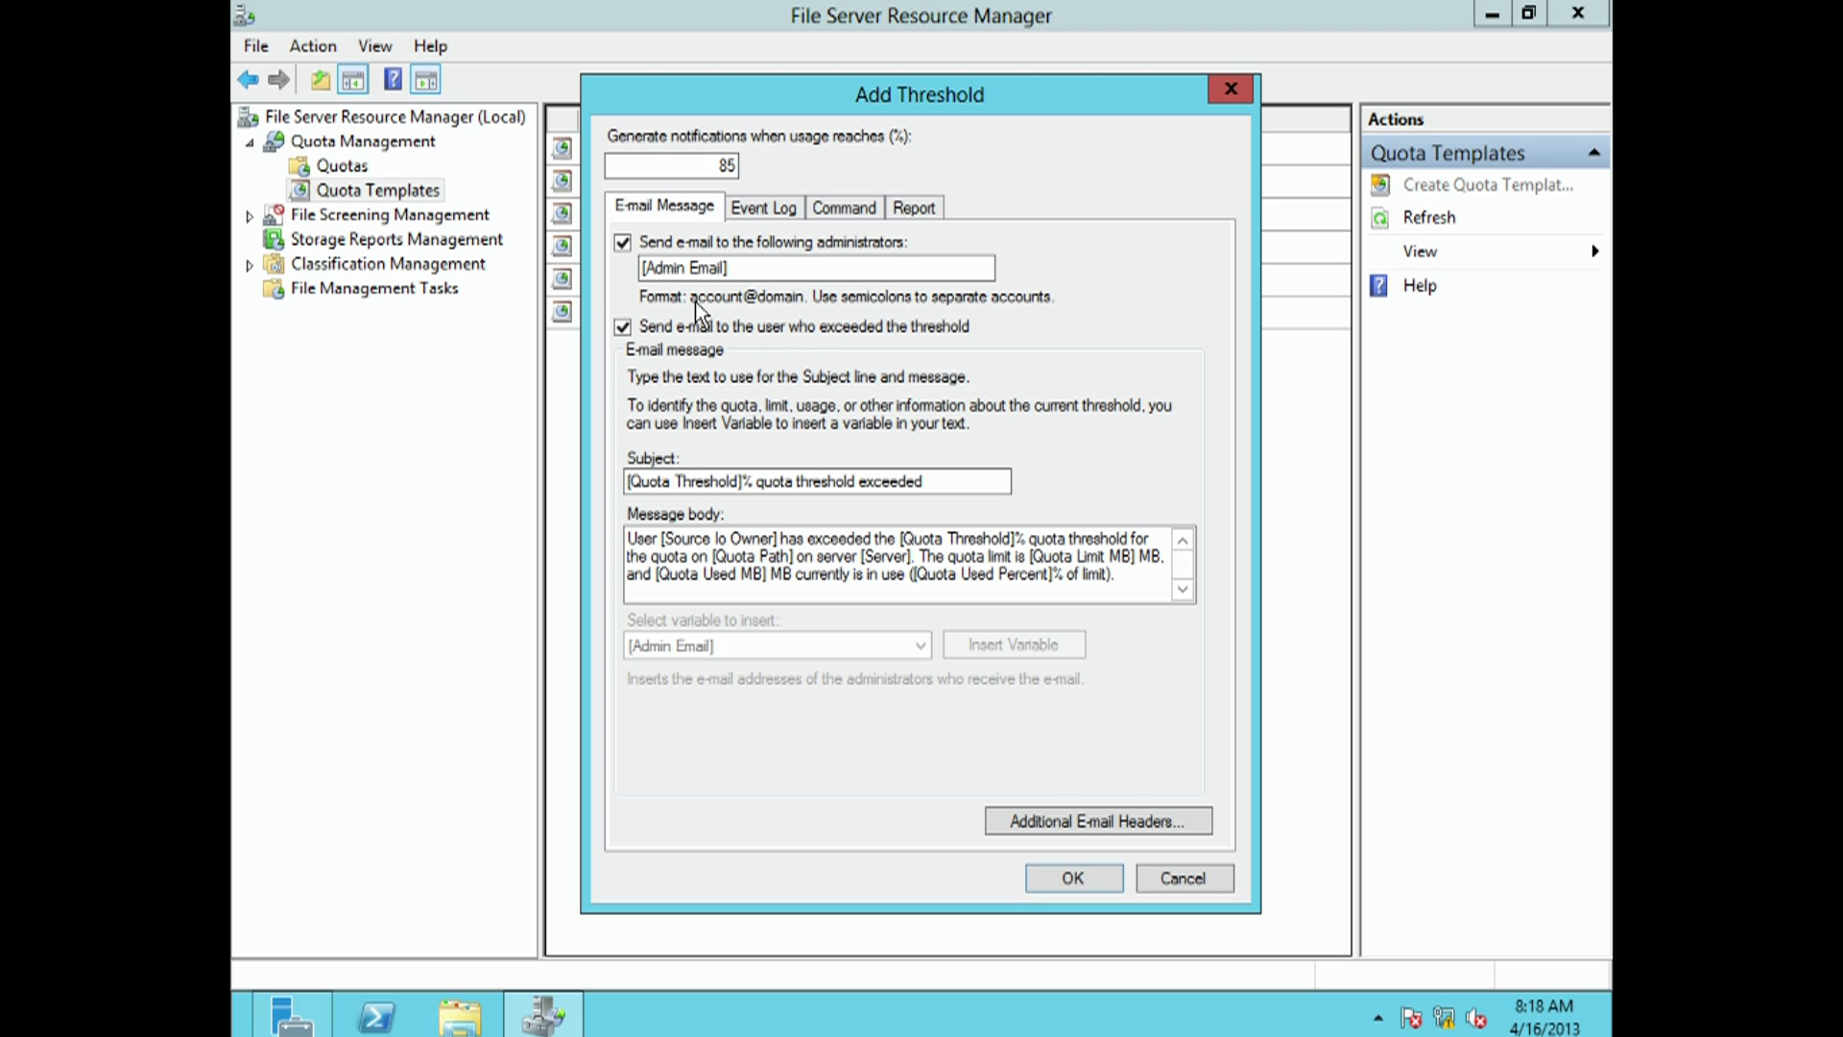
click(732, 481)
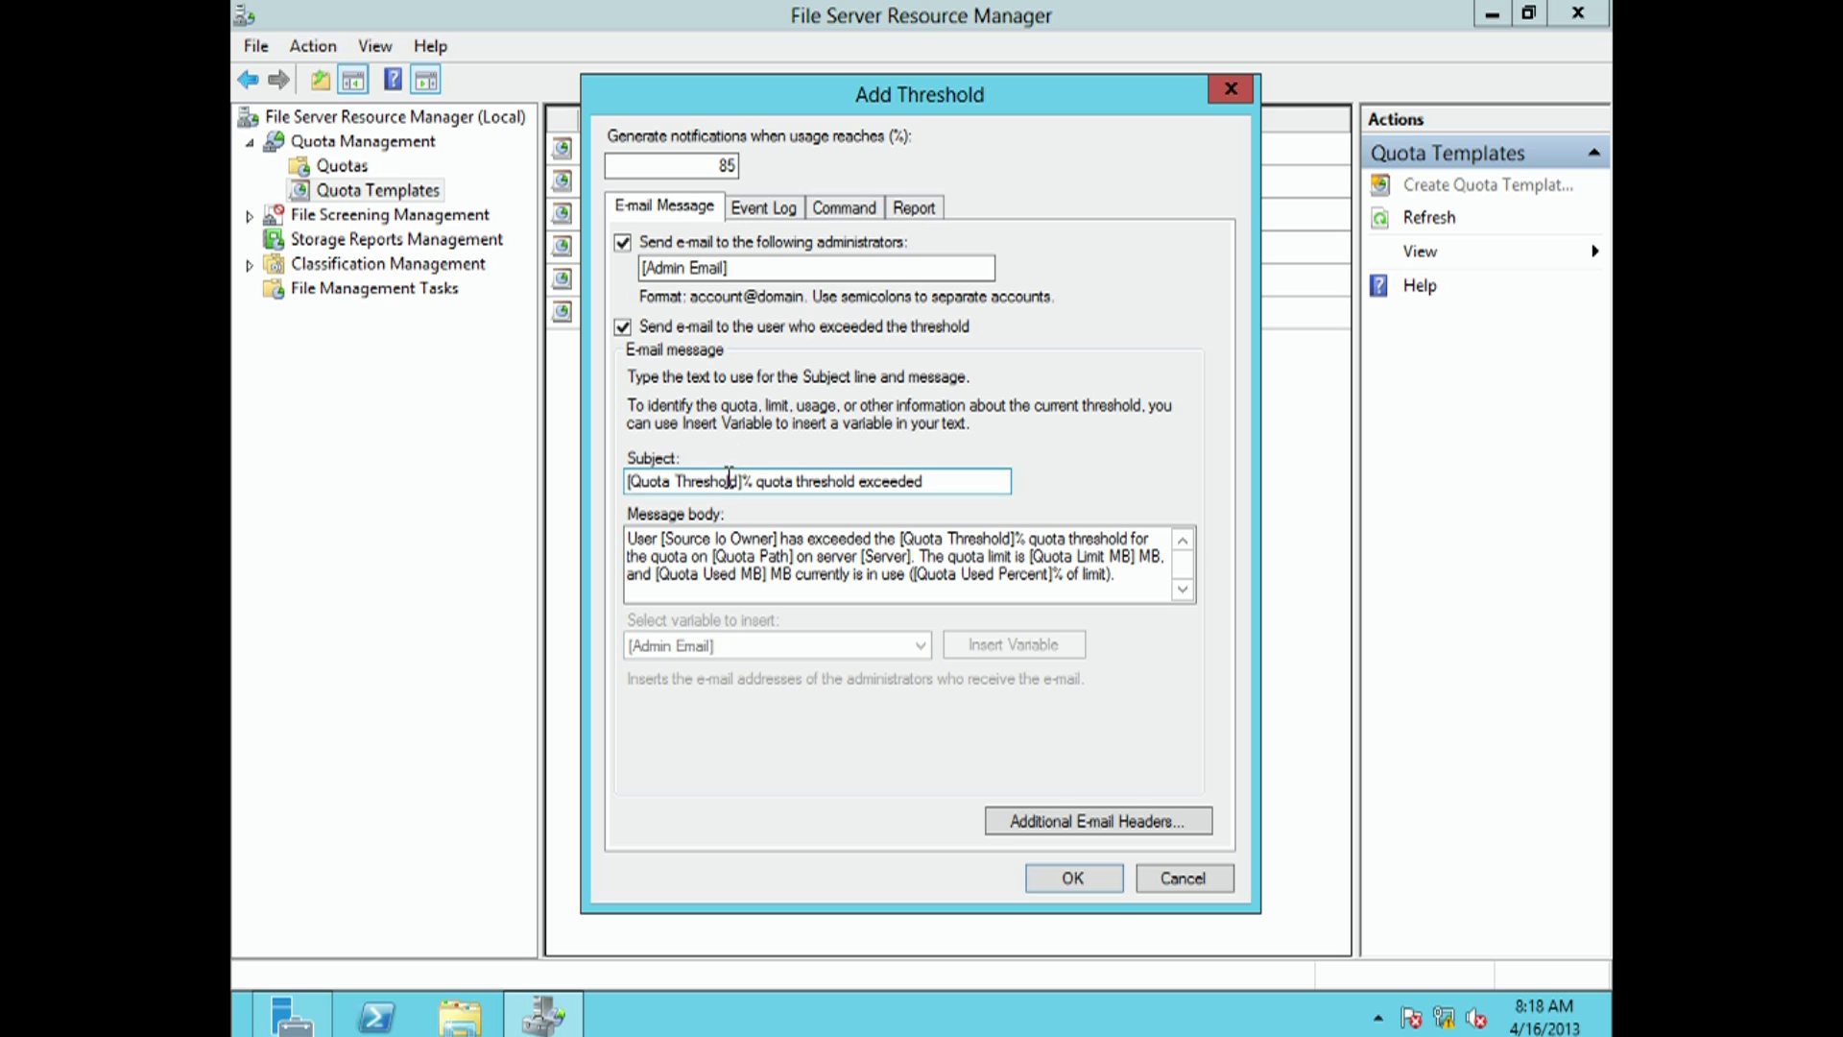
double_click(732, 481)
click(675, 481)
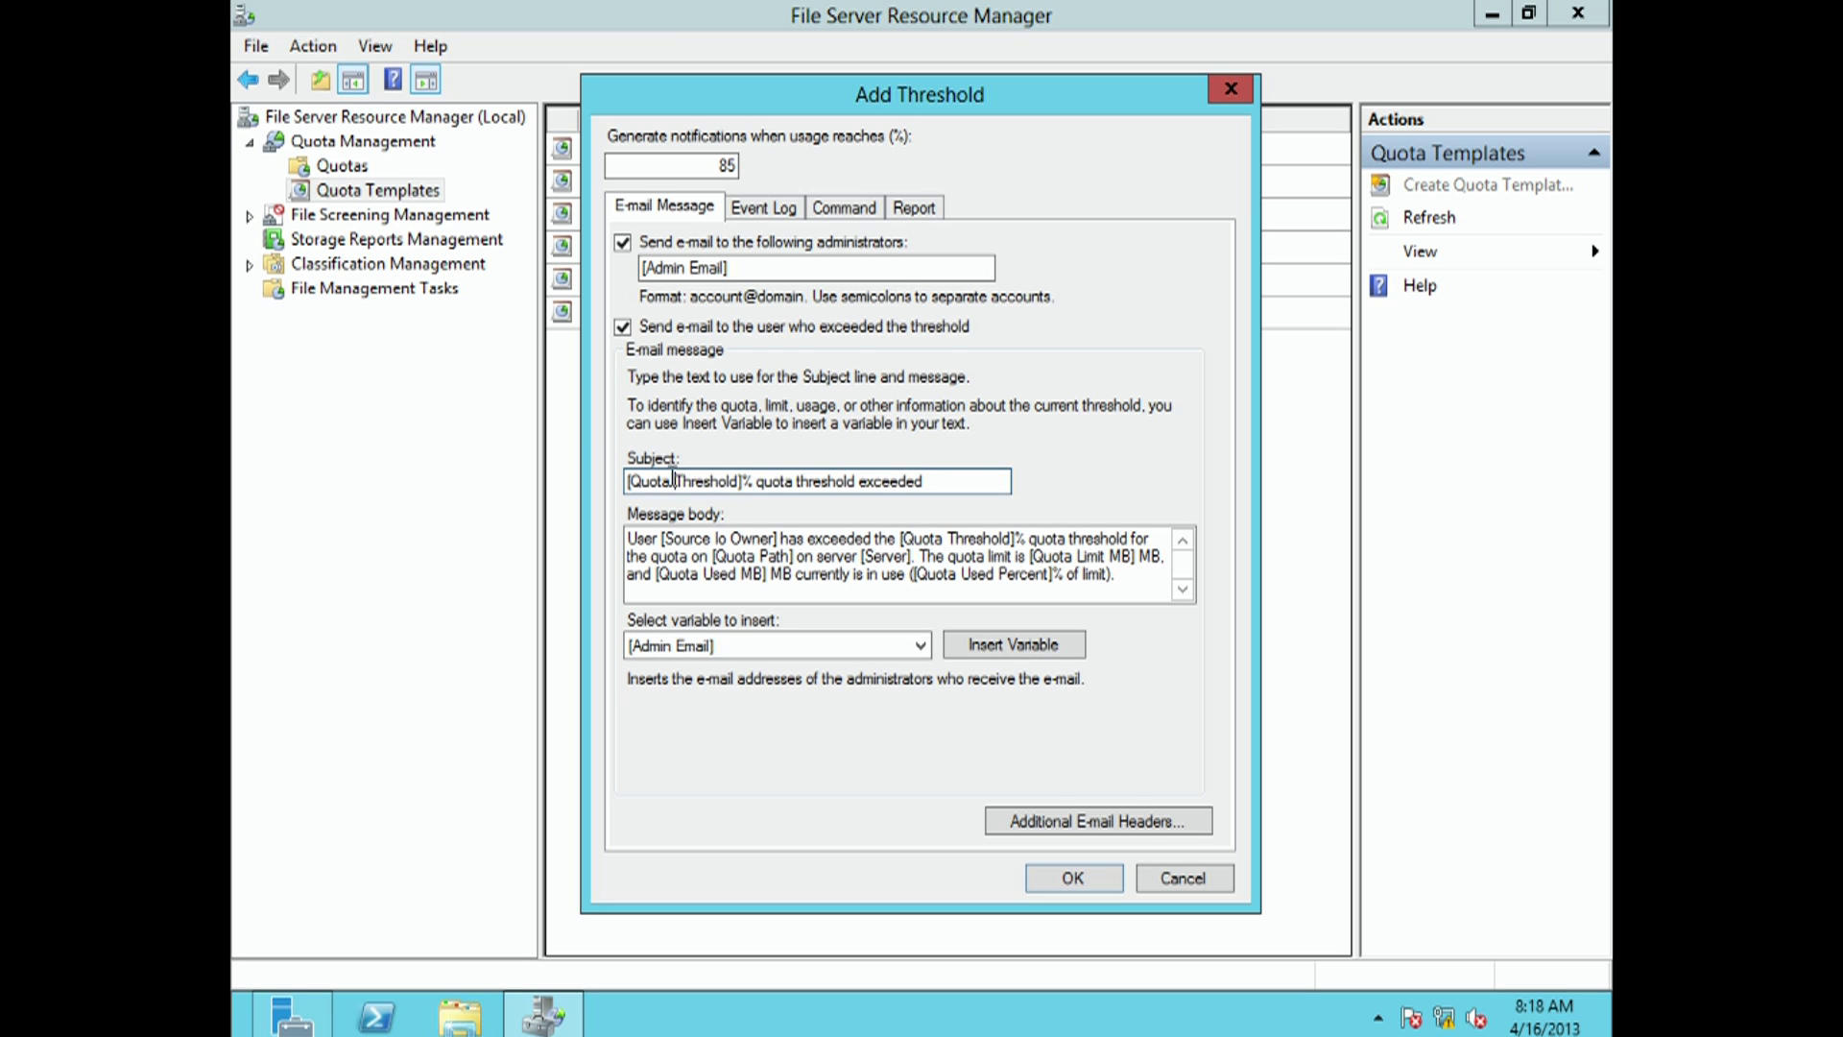
drag(631, 481, 945, 490)
drag(929, 557, 936, 574)
click(678, 540)
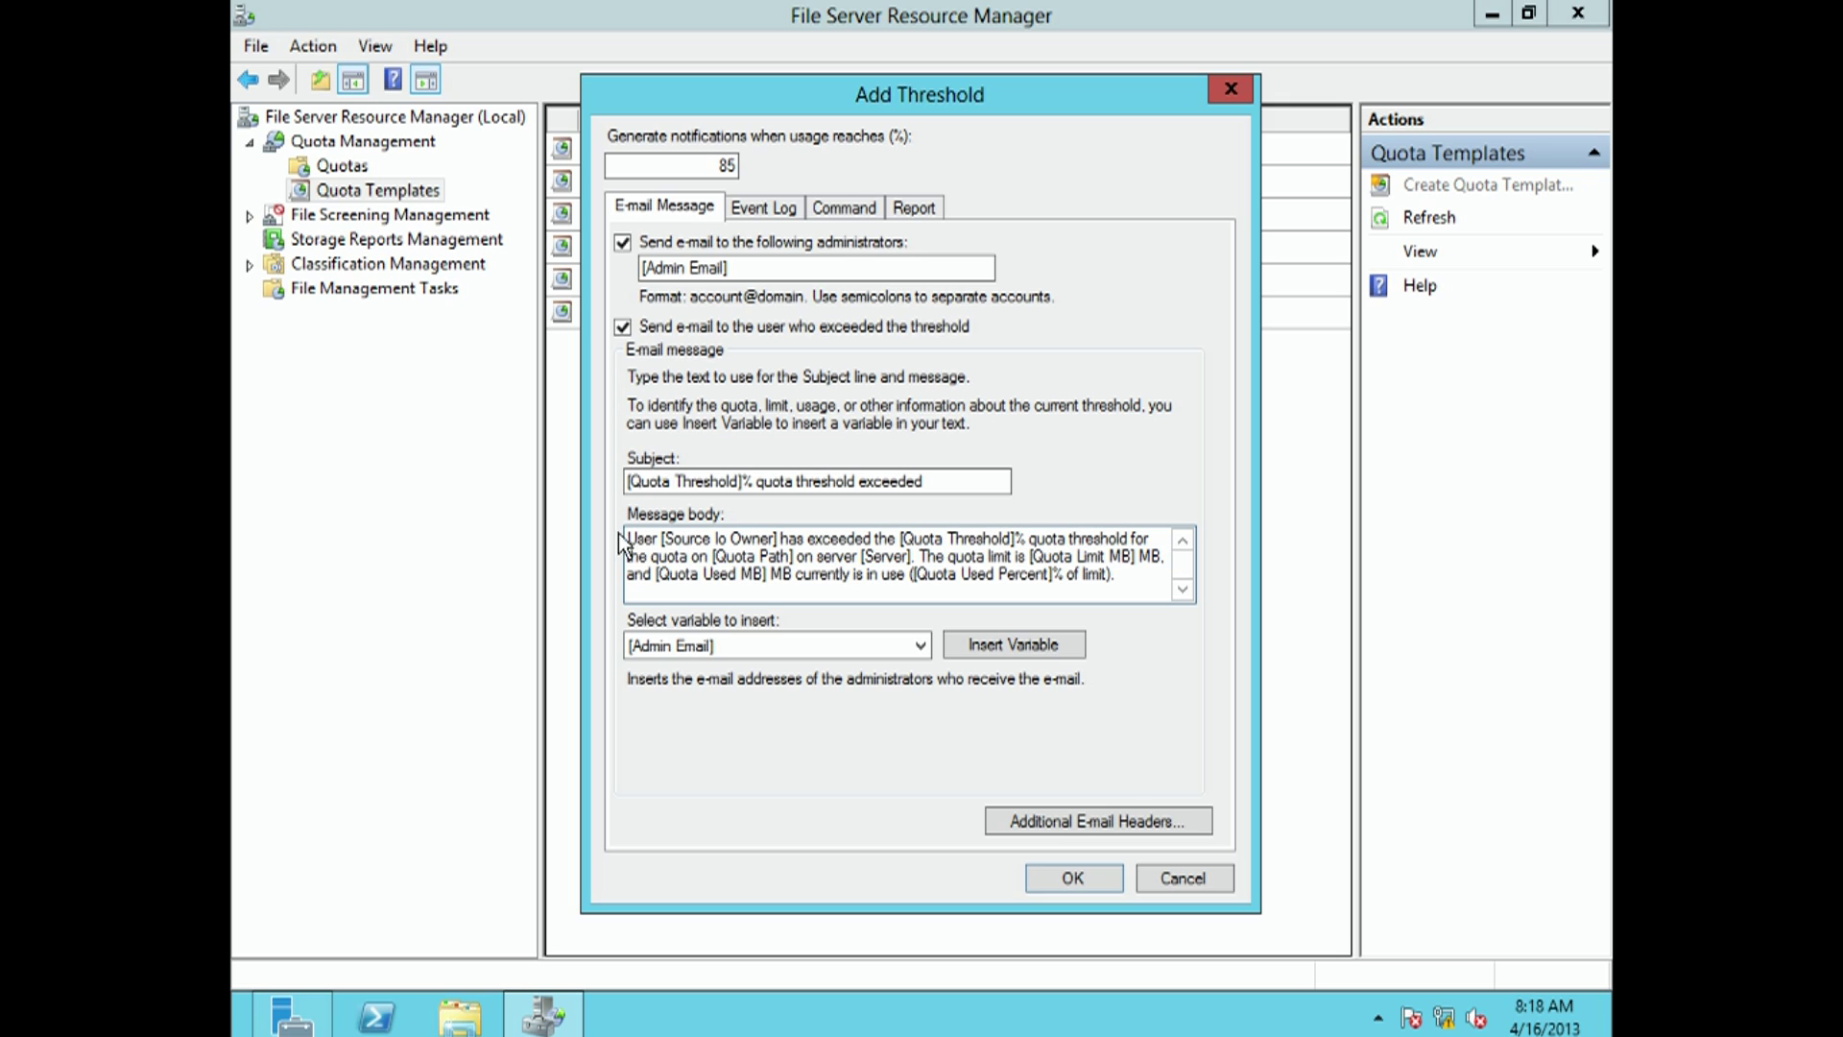
click(690, 555)
Examine the Cc and Bcc options in the additional e-mail headers without saving, and turn off both e-mail notifications
click(1065, 824)
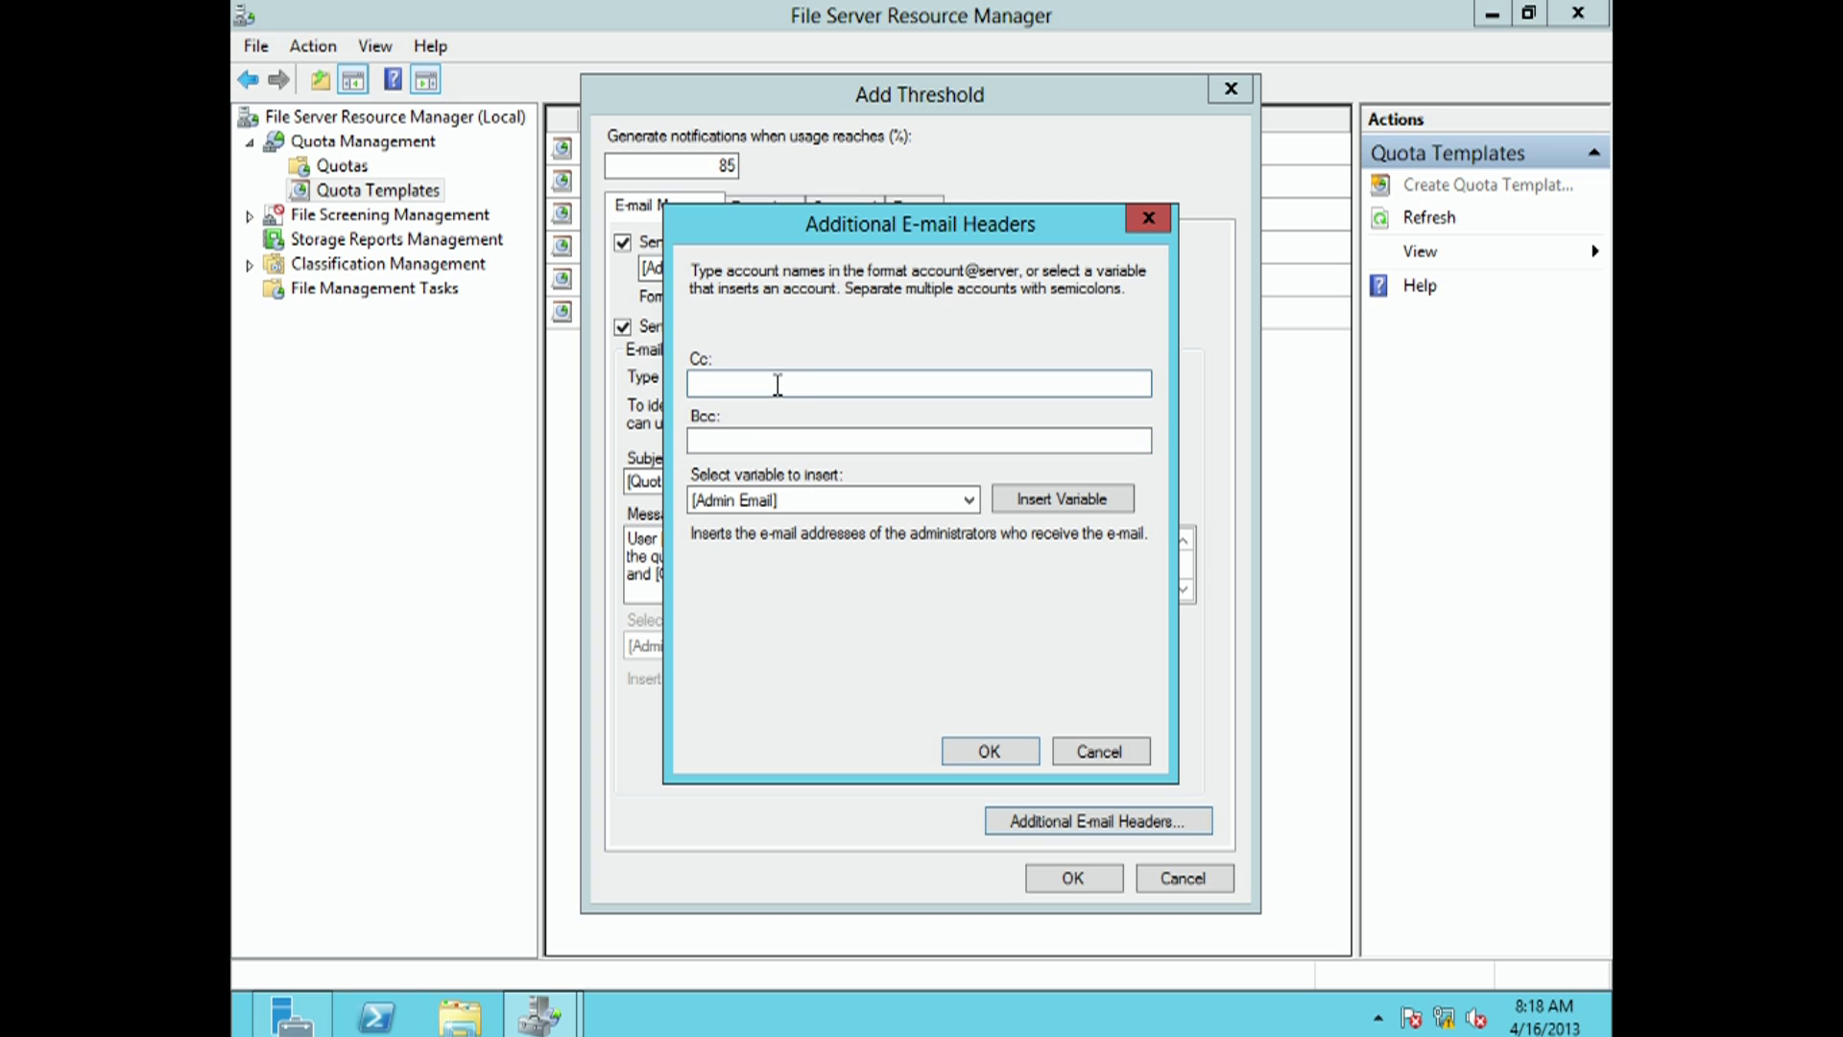
click(767, 442)
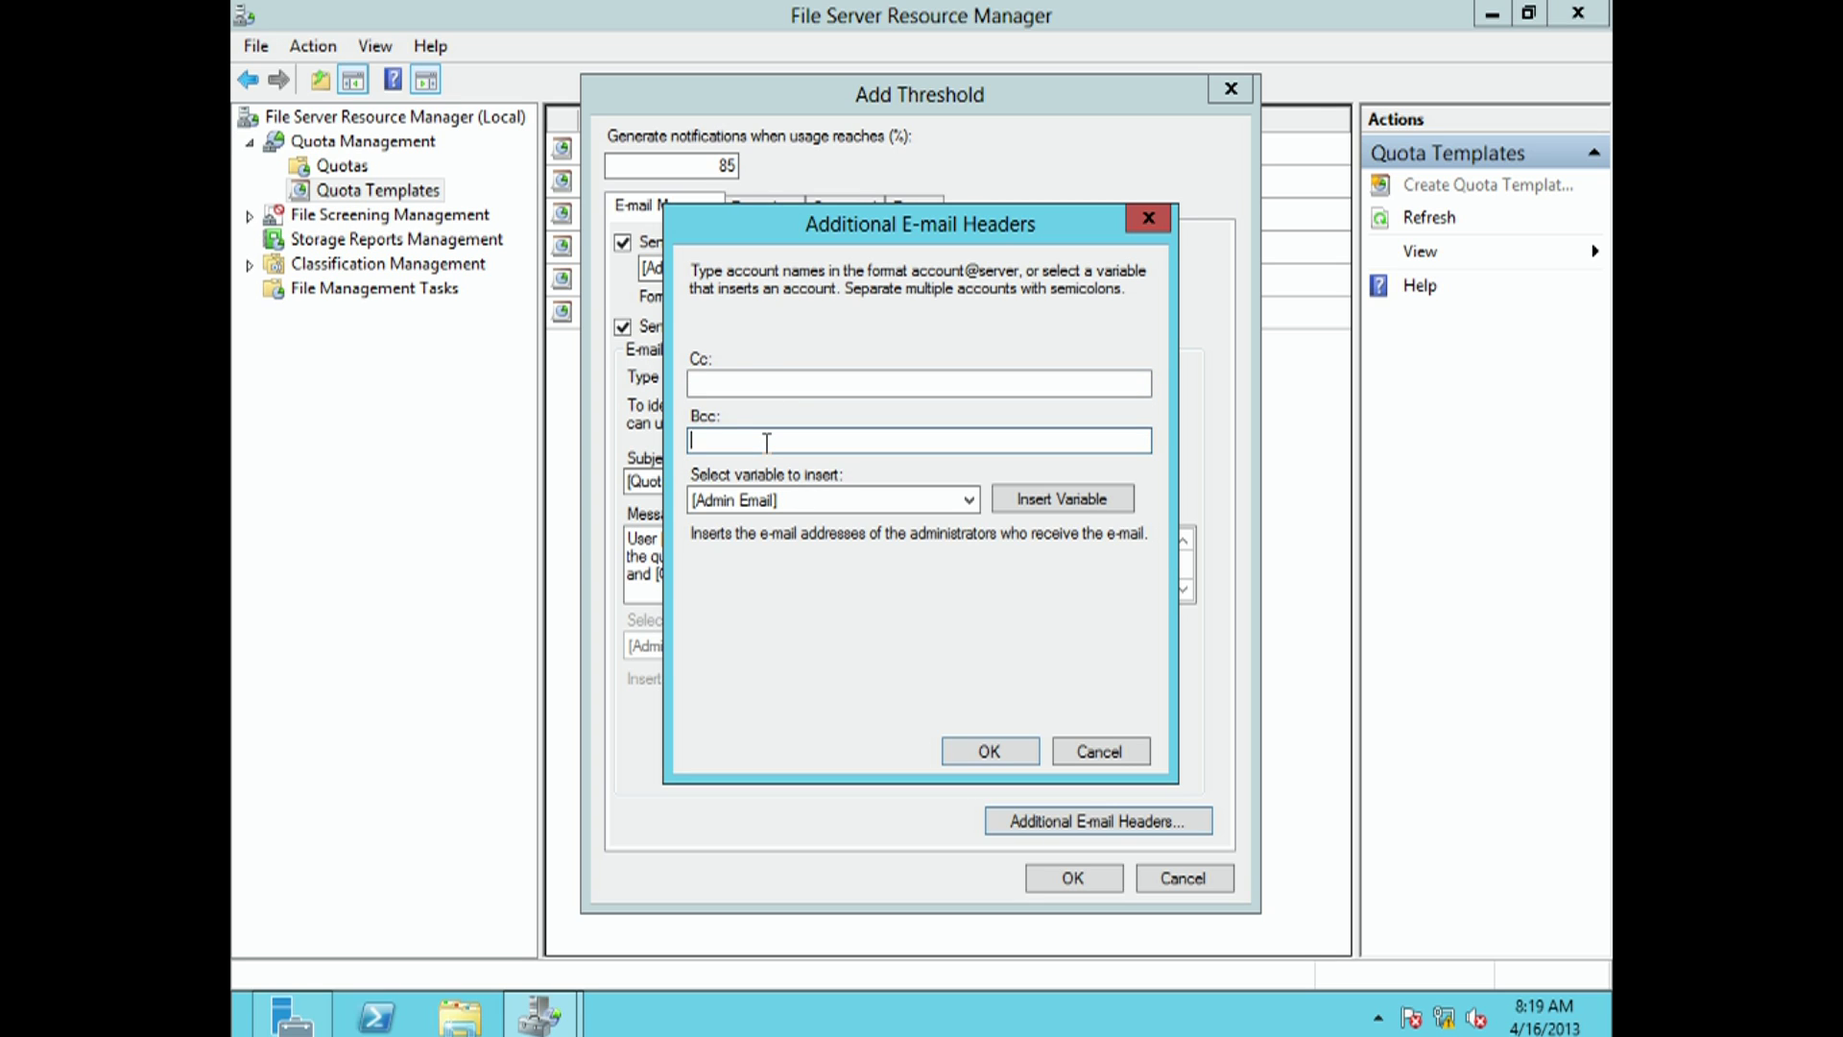
click(761, 386)
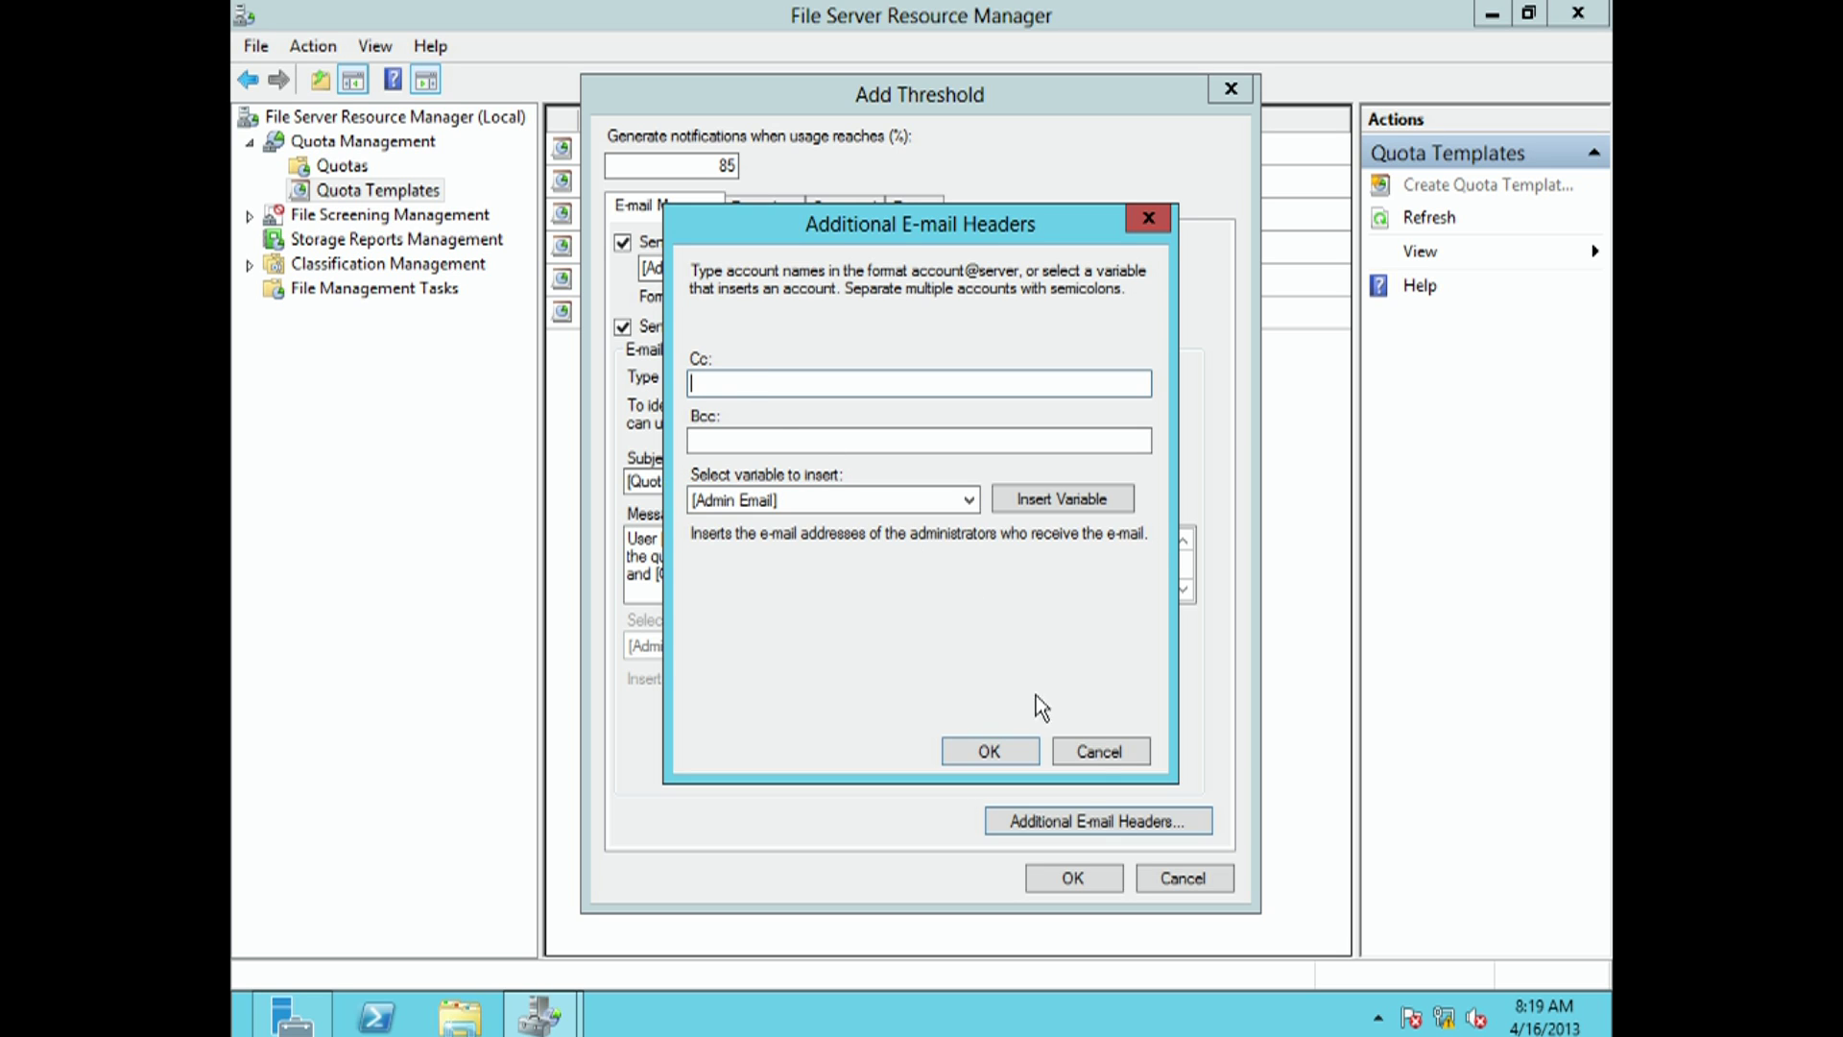
click(1078, 751)
click(624, 244)
click(623, 327)
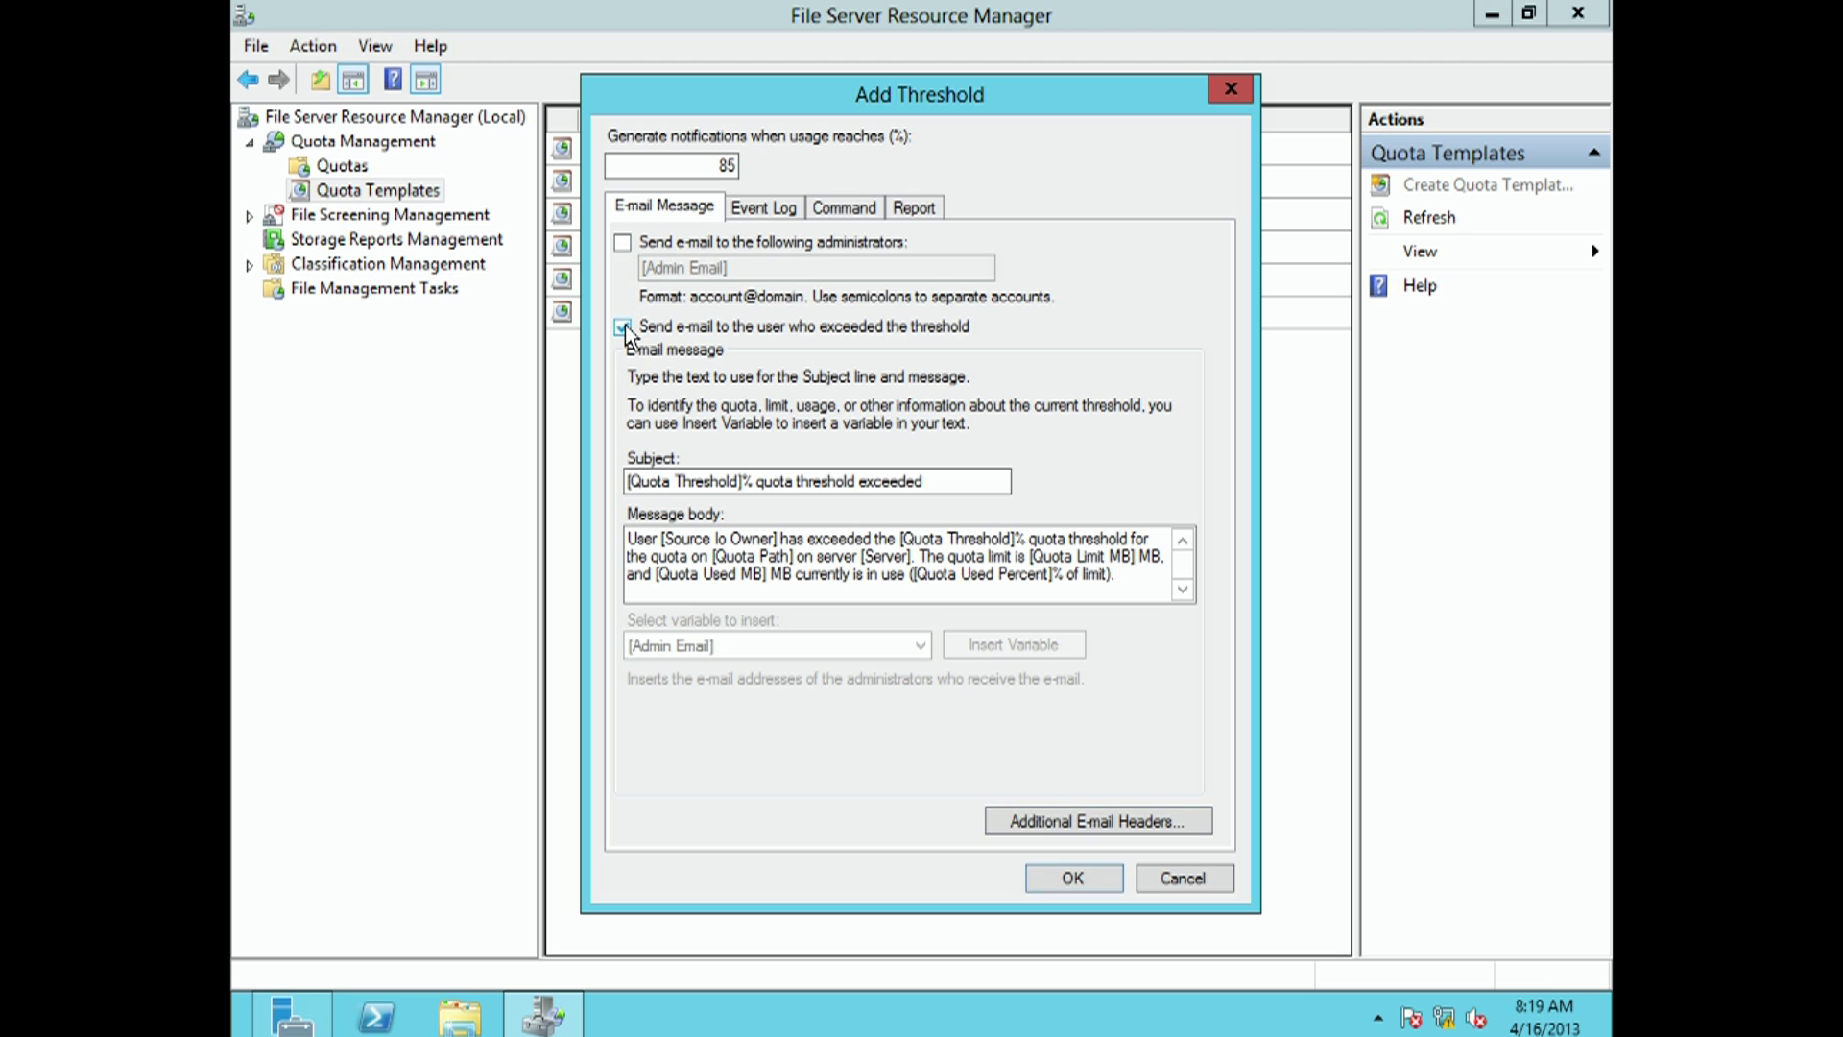
Try out the event log warning and the run command or script option for the threshold, switching each off again
click(756, 209)
click(663, 246)
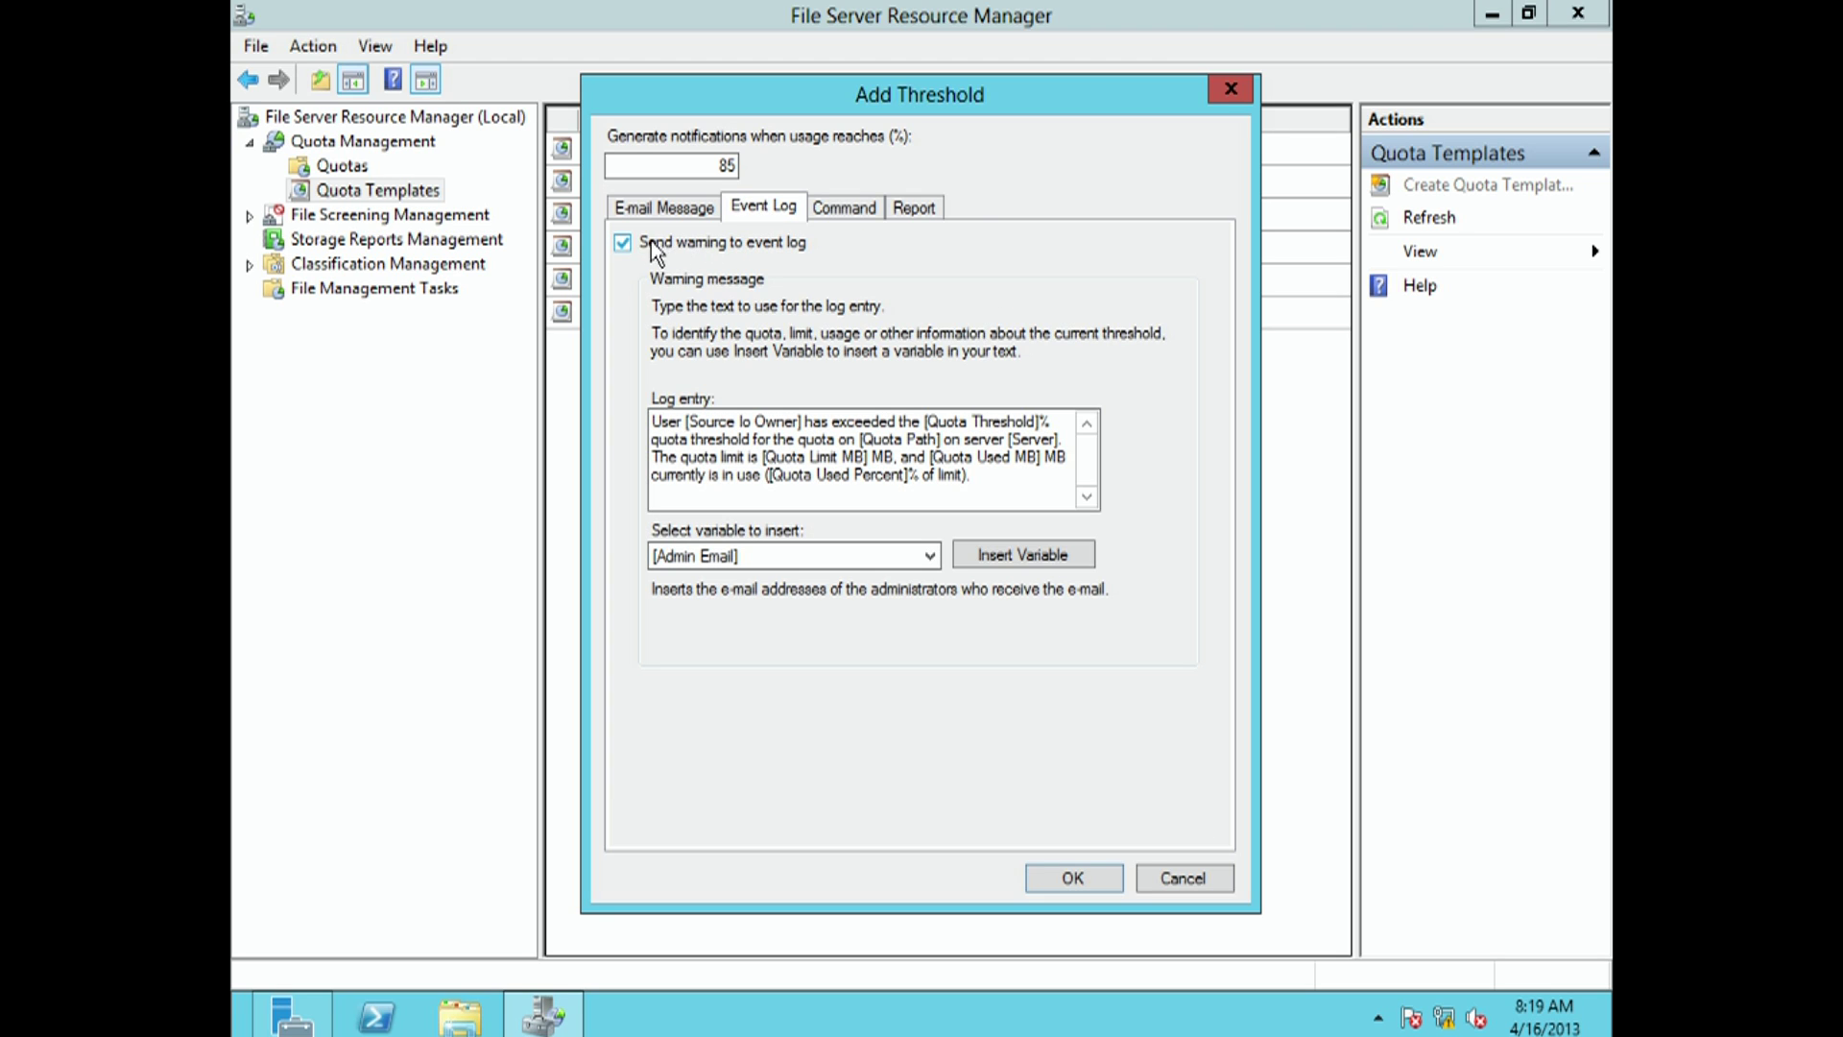
click(626, 243)
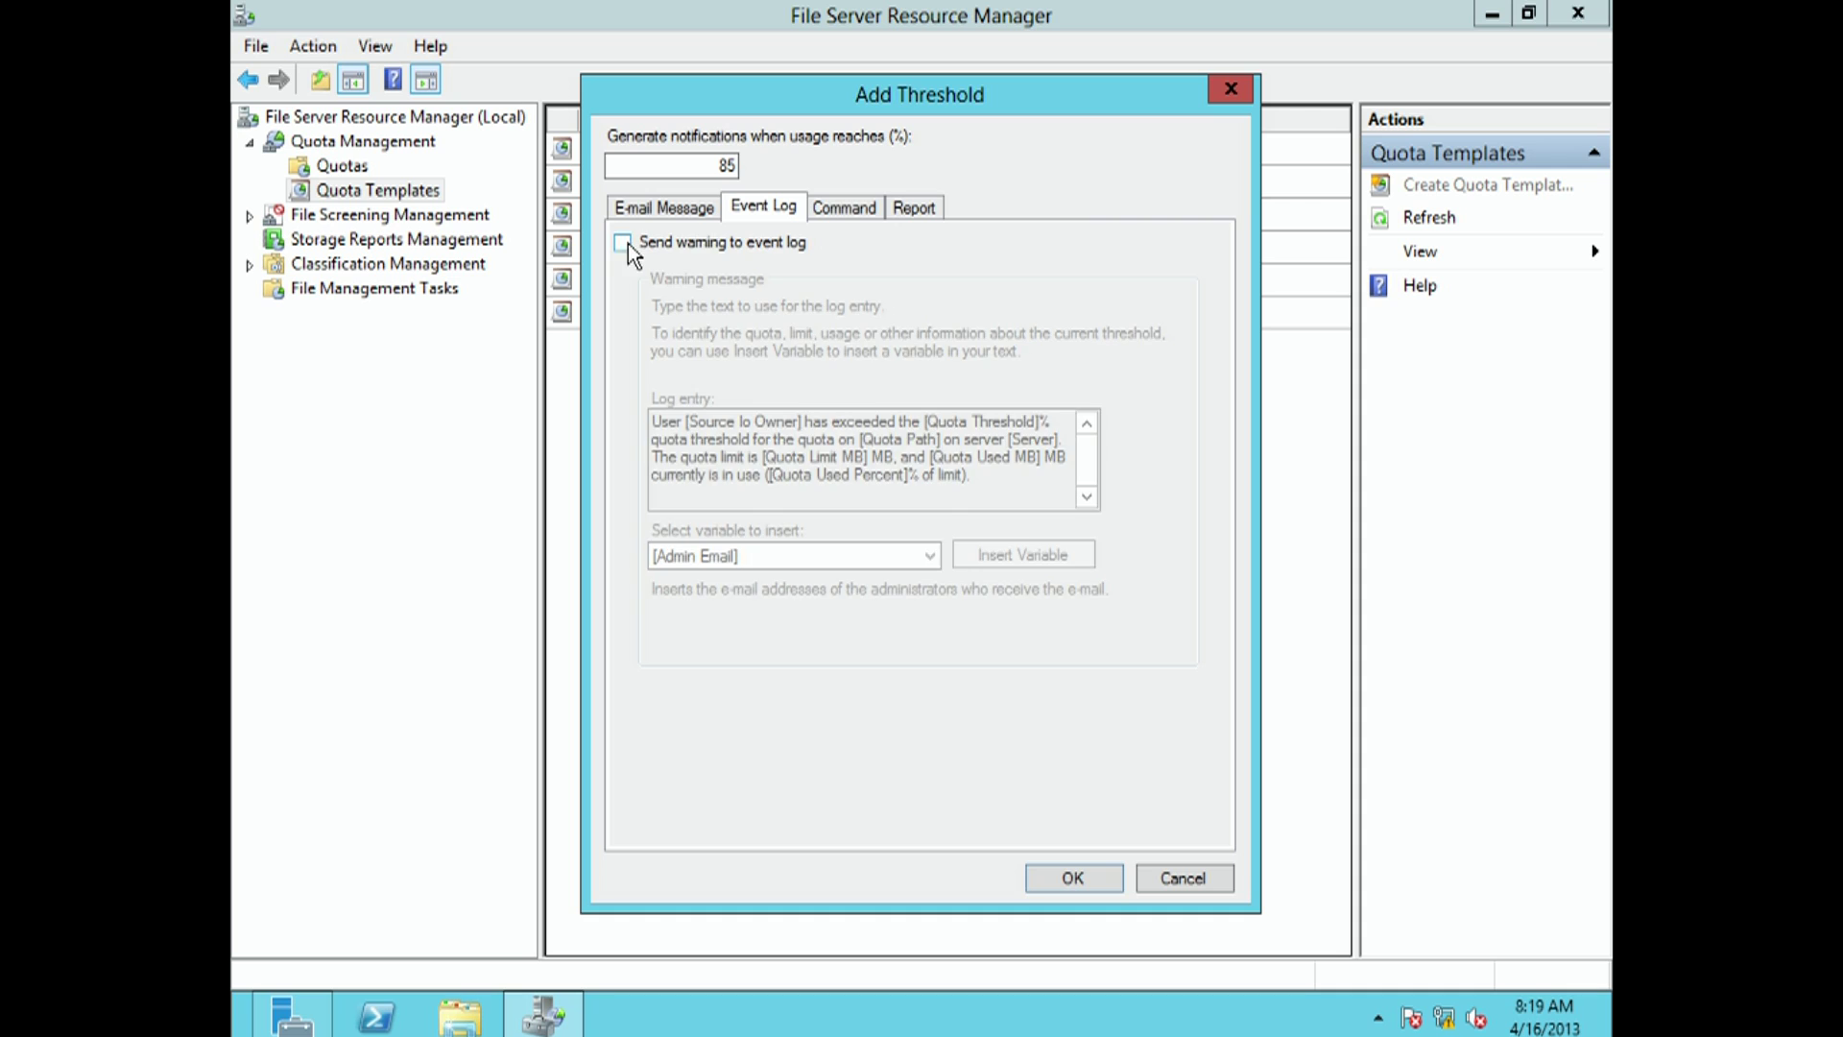
click(828, 215)
click(724, 240)
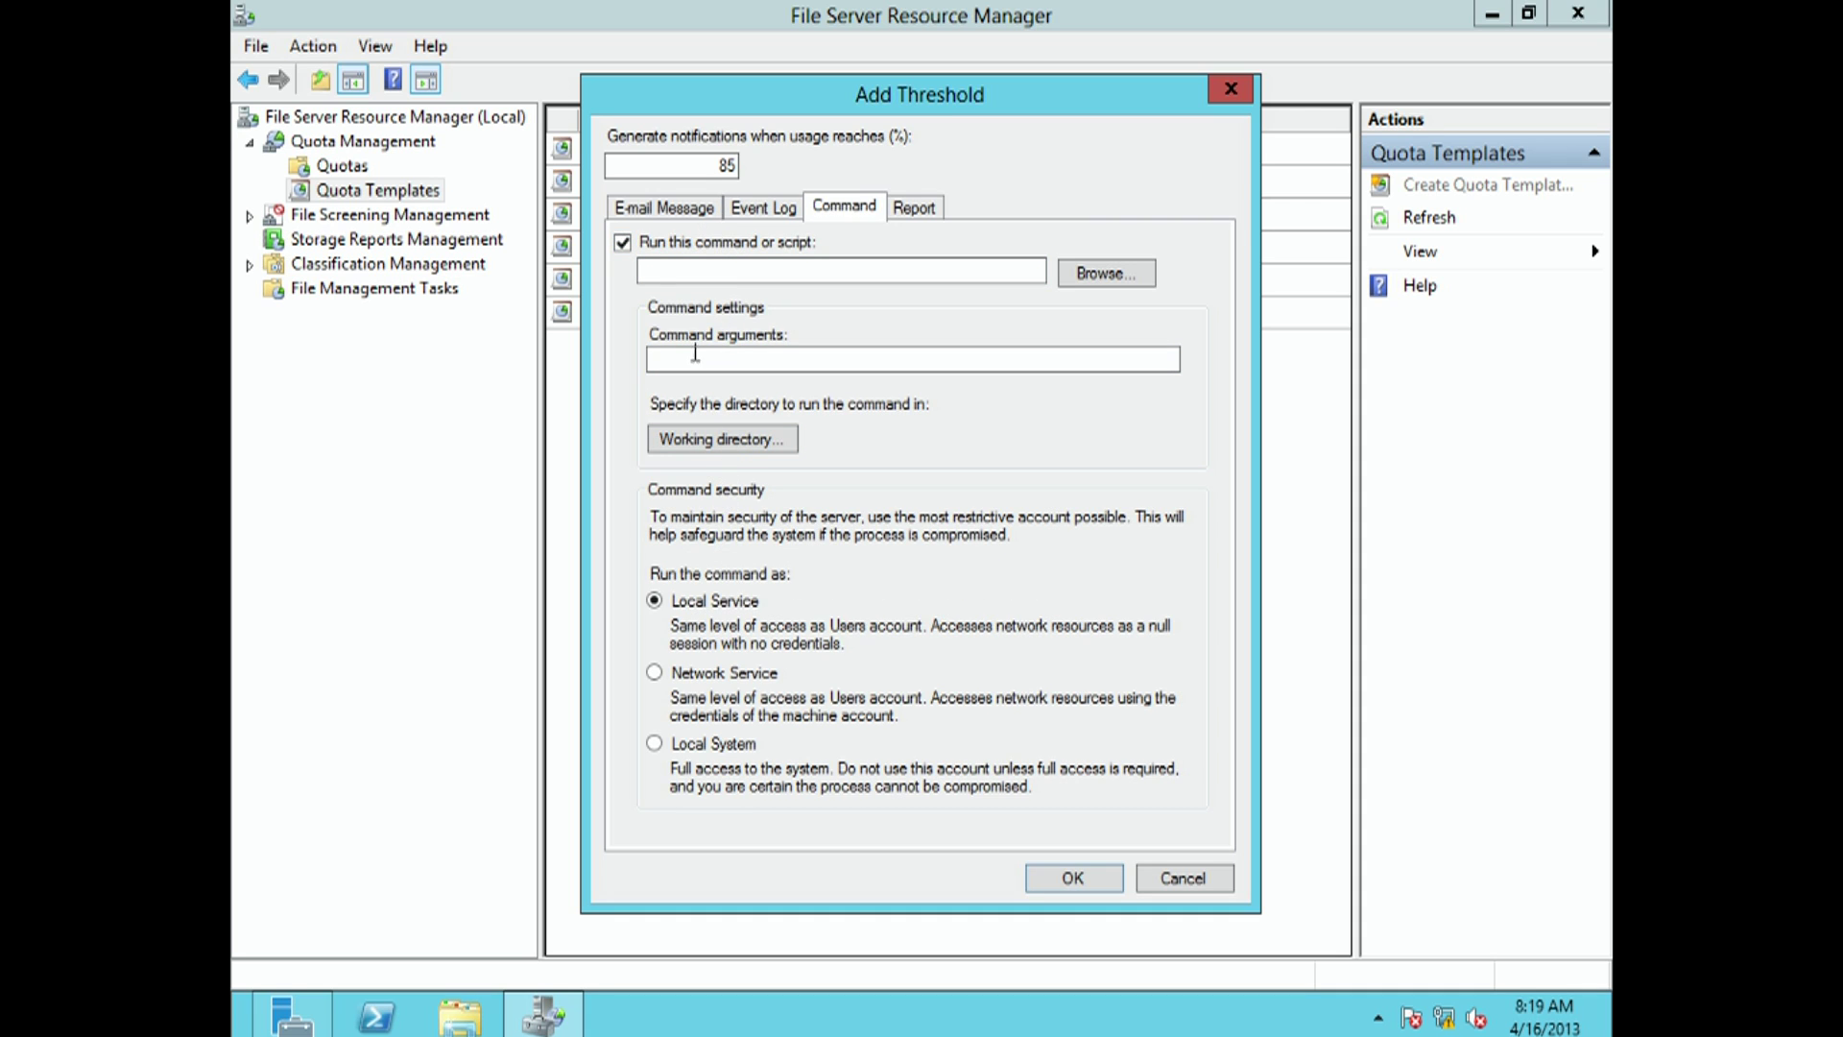
click(623, 242)
Review the threshold's report options and save the 85% threshold without any notification actions
click(907, 211)
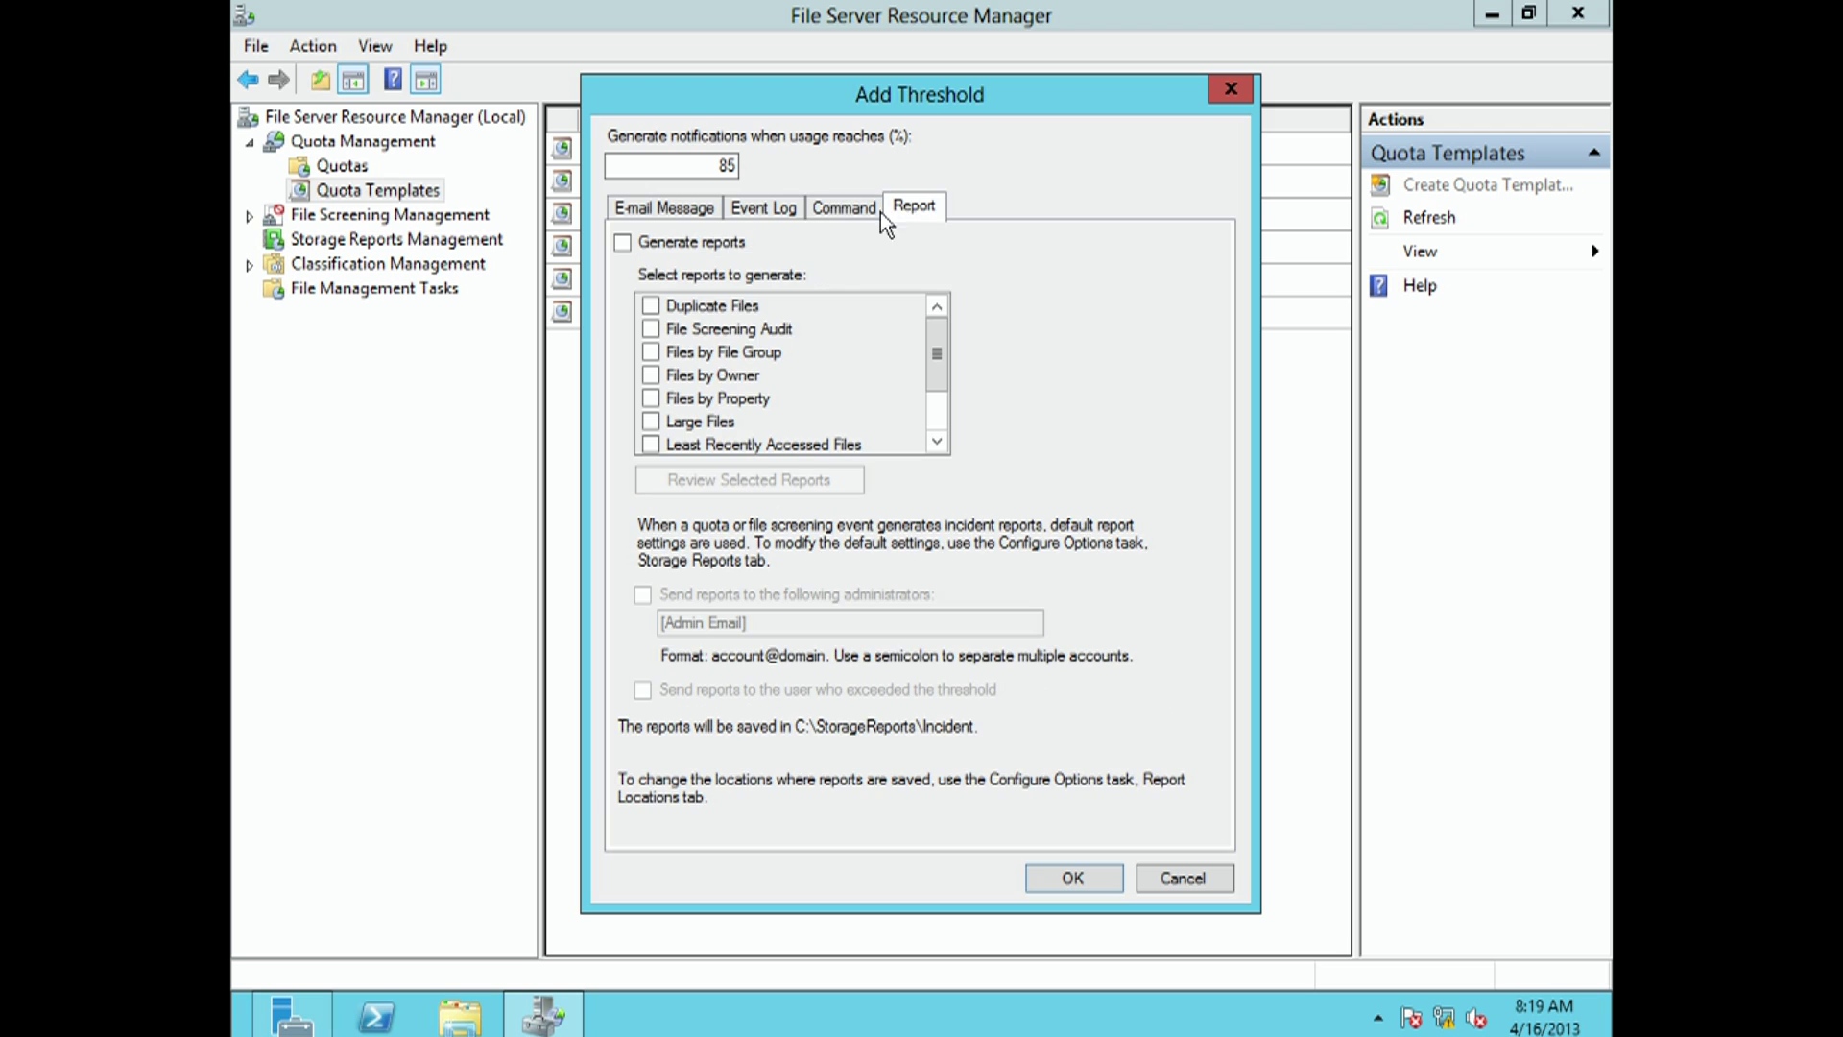
click(686, 209)
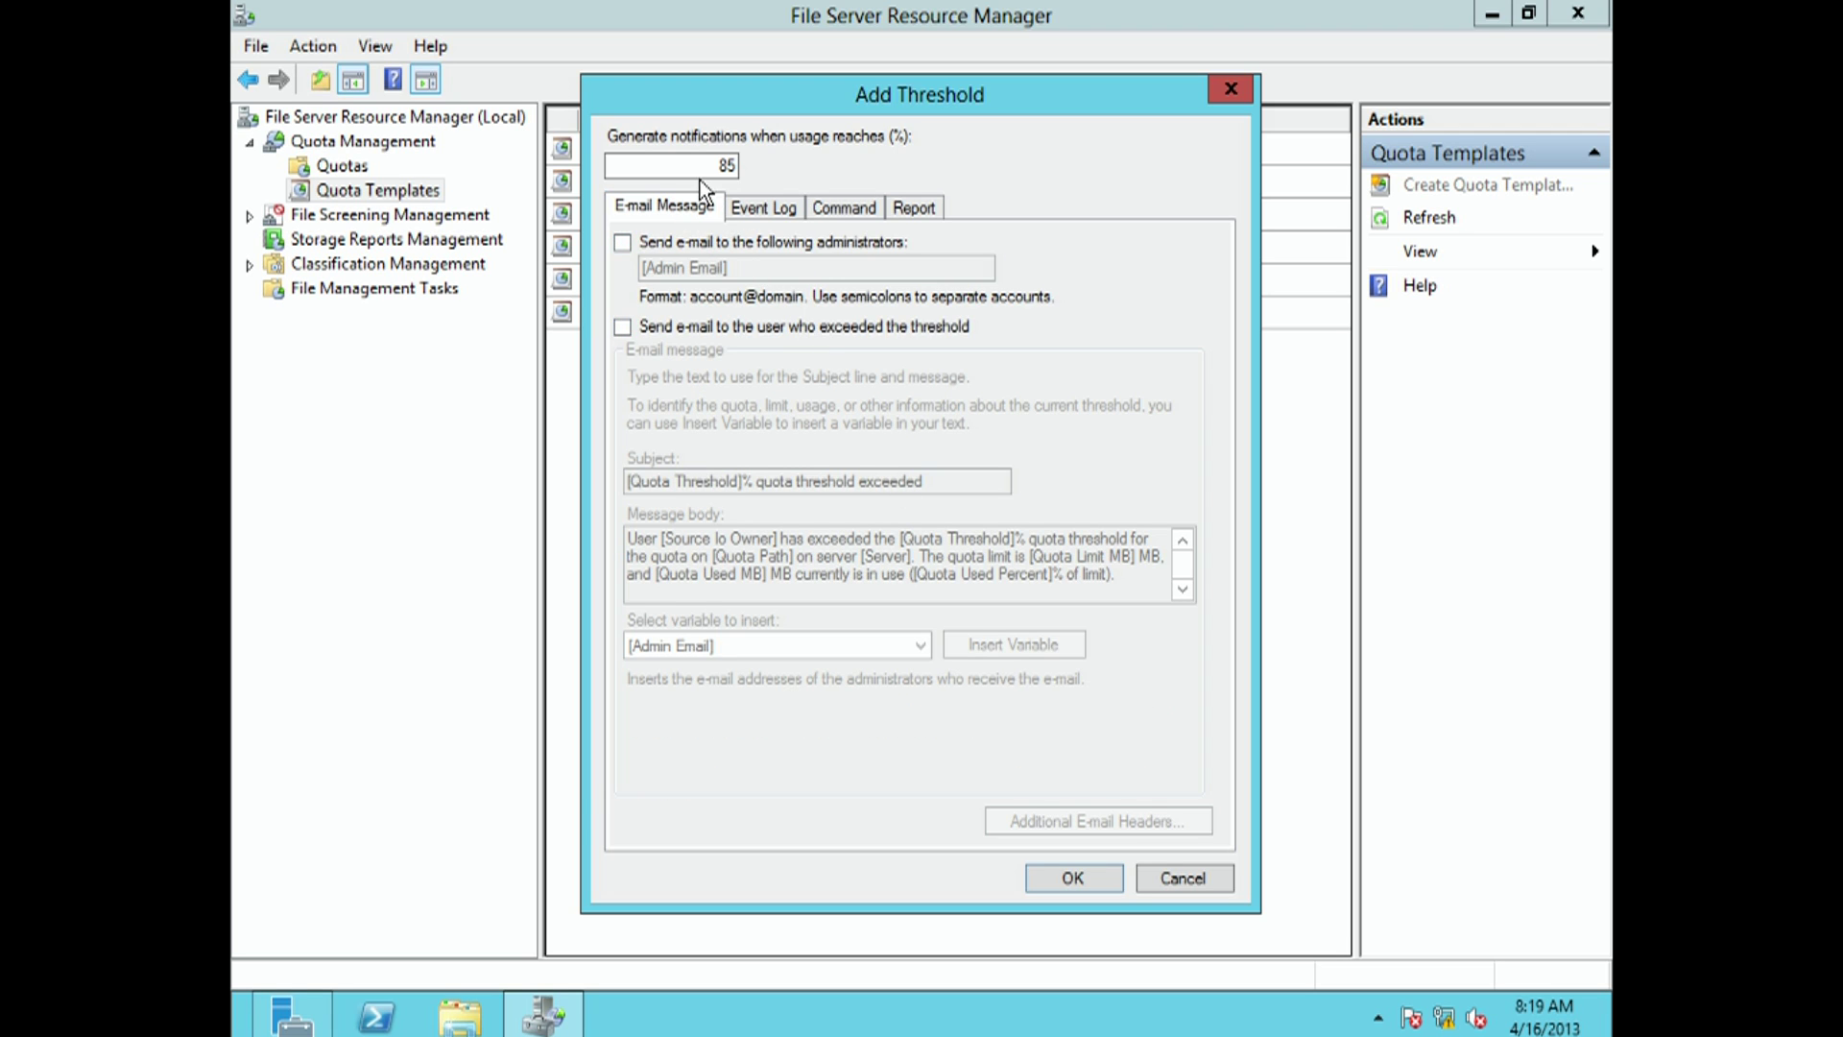
click(1052, 872)
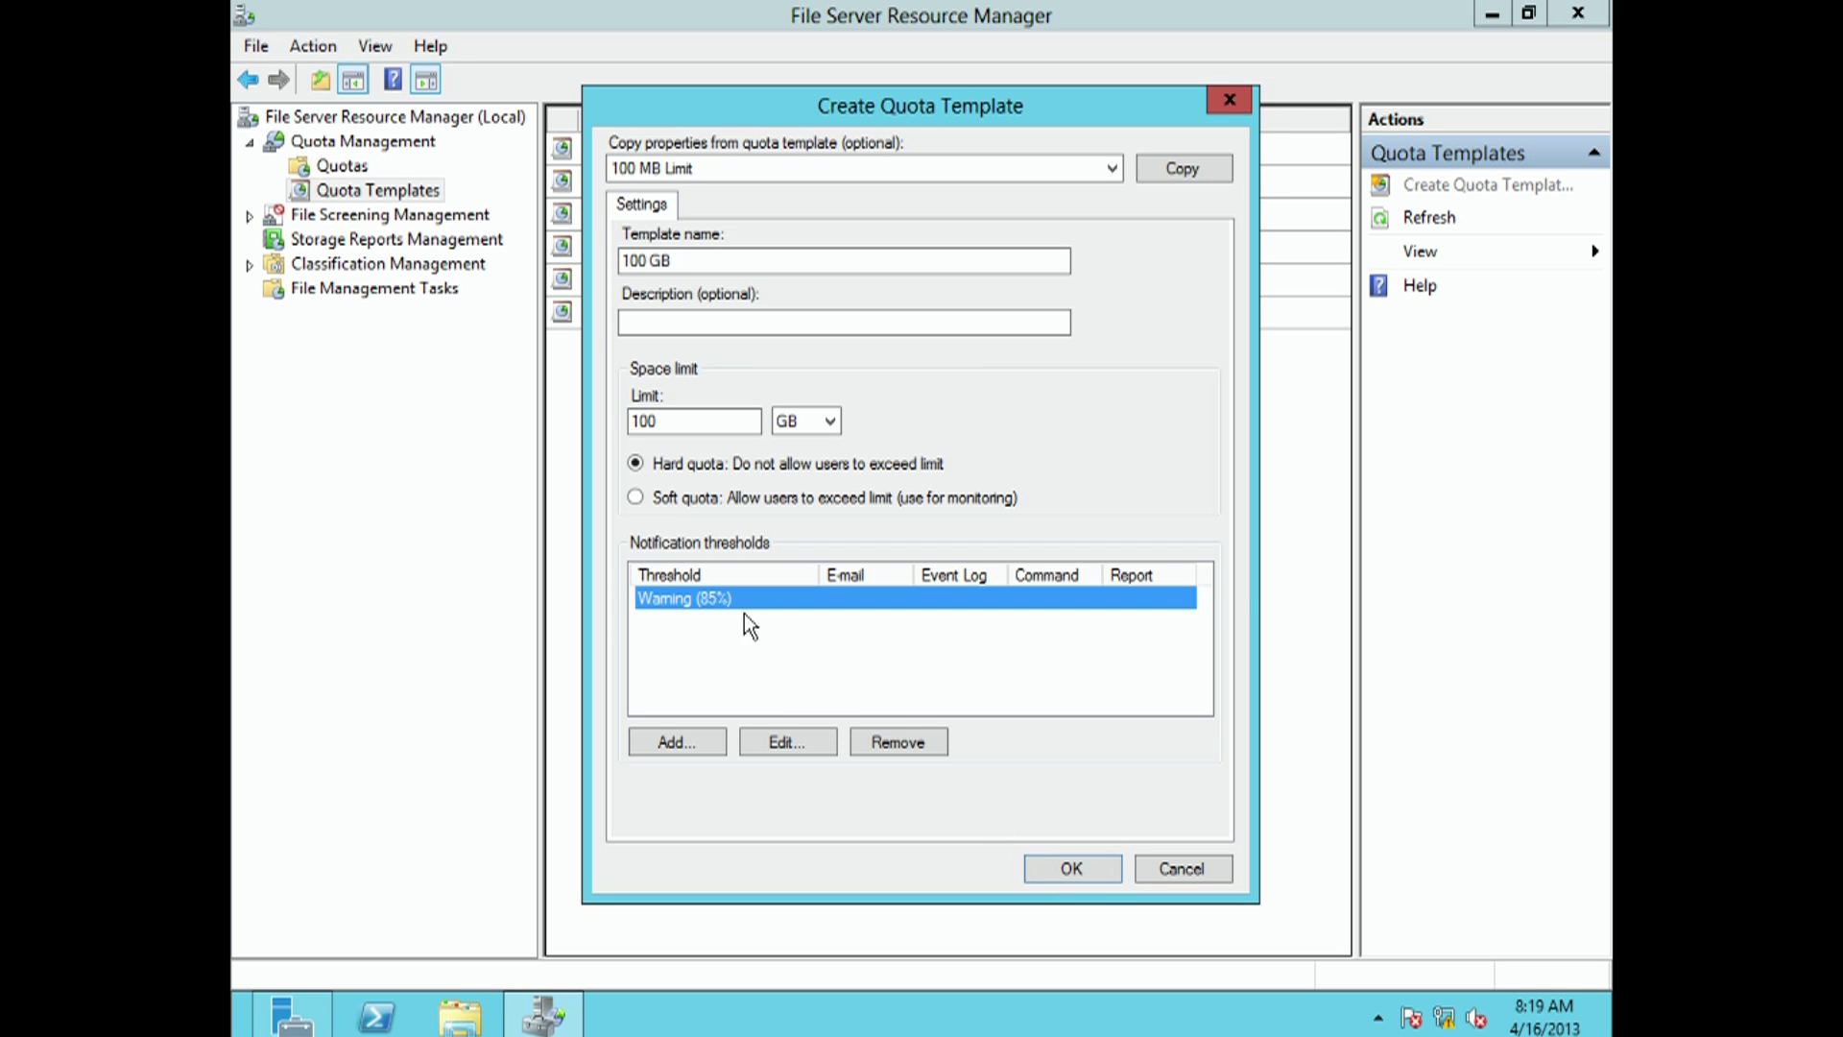
Add a second notification threshold at 90% to the 100 GB template
click(677, 741)
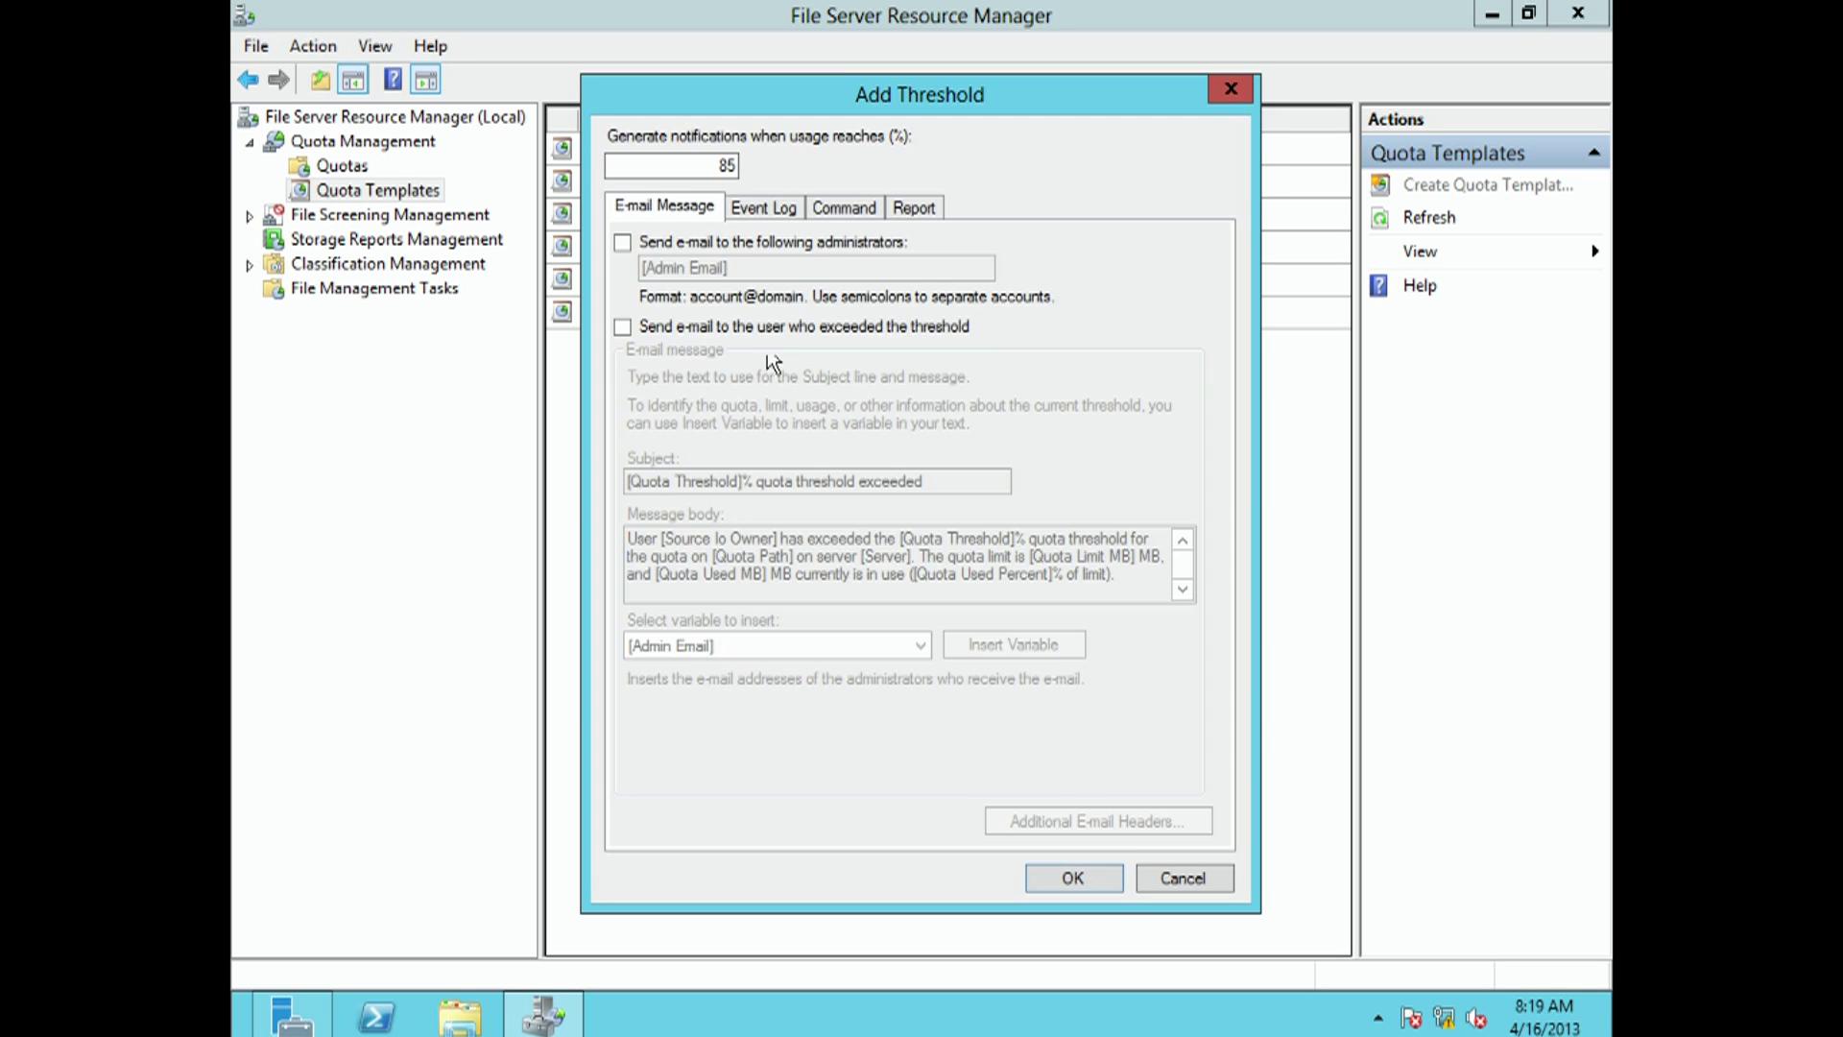
double_click(732, 165)
text(90)
click(1073, 879)
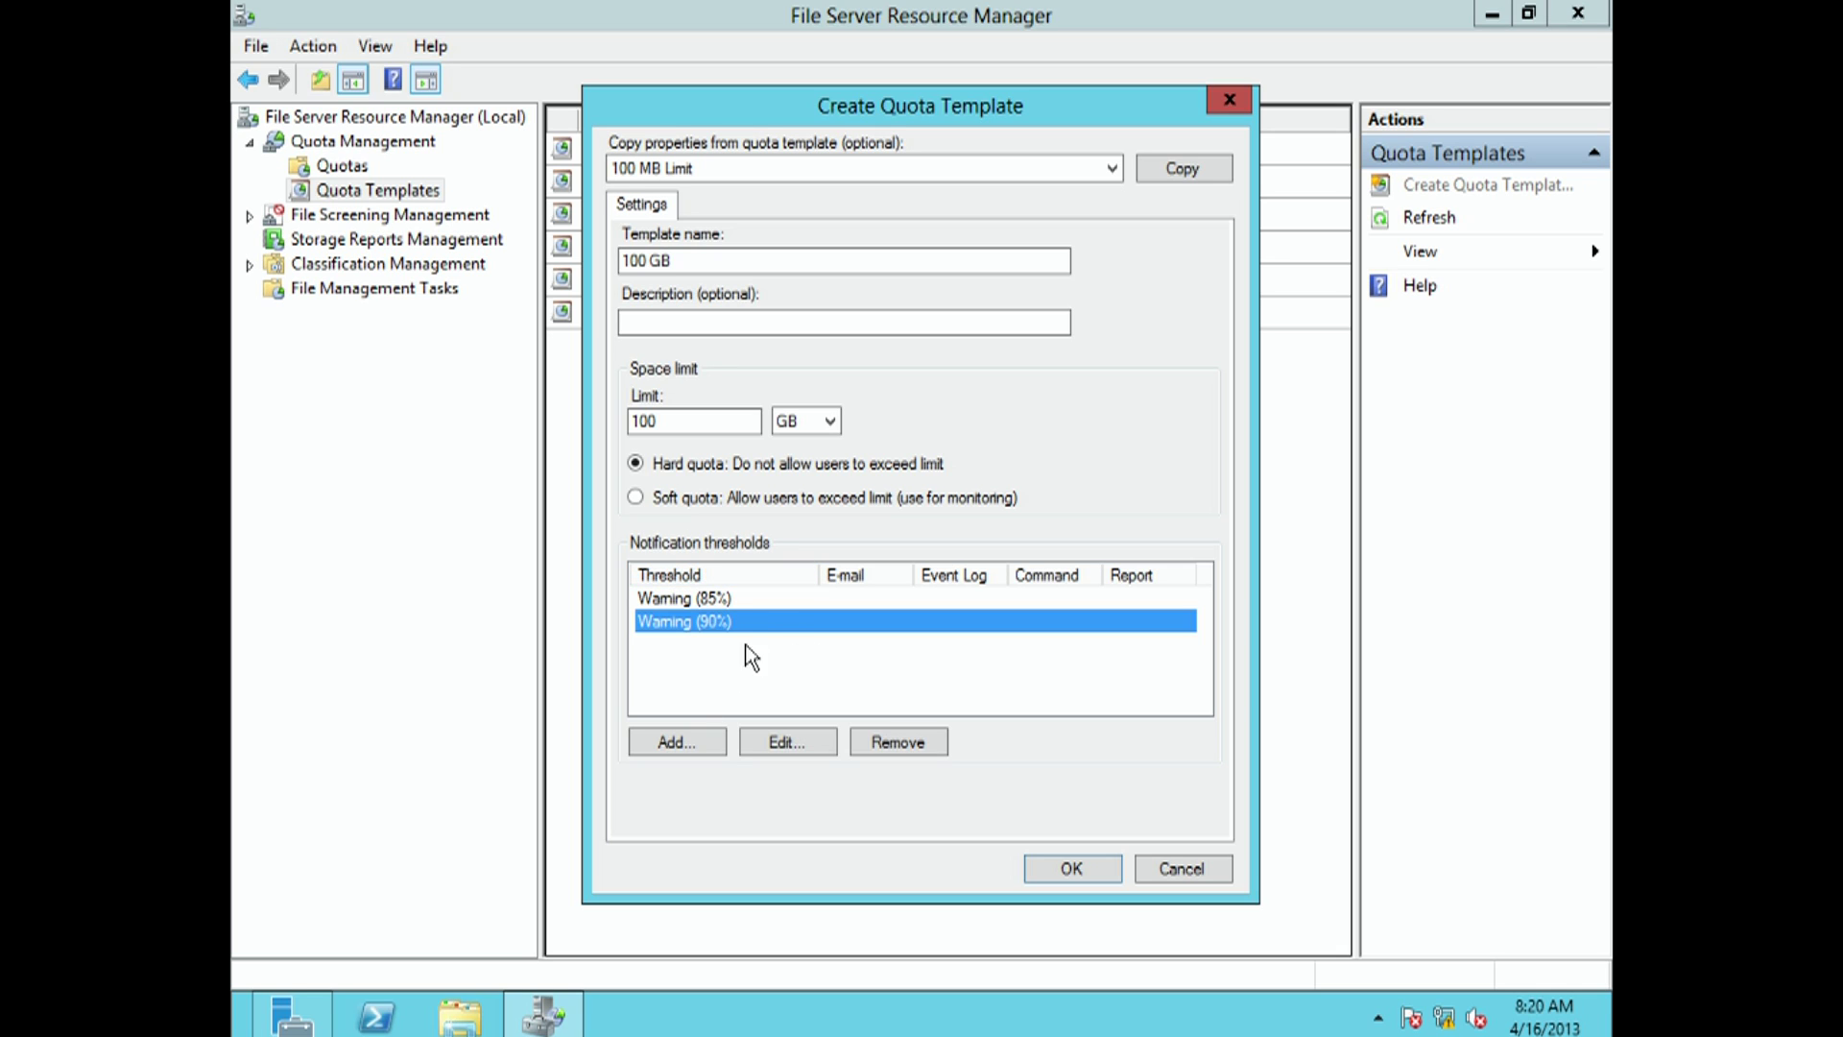
Save the 100 GB quota template and refresh the list of quota templates
click(1051, 864)
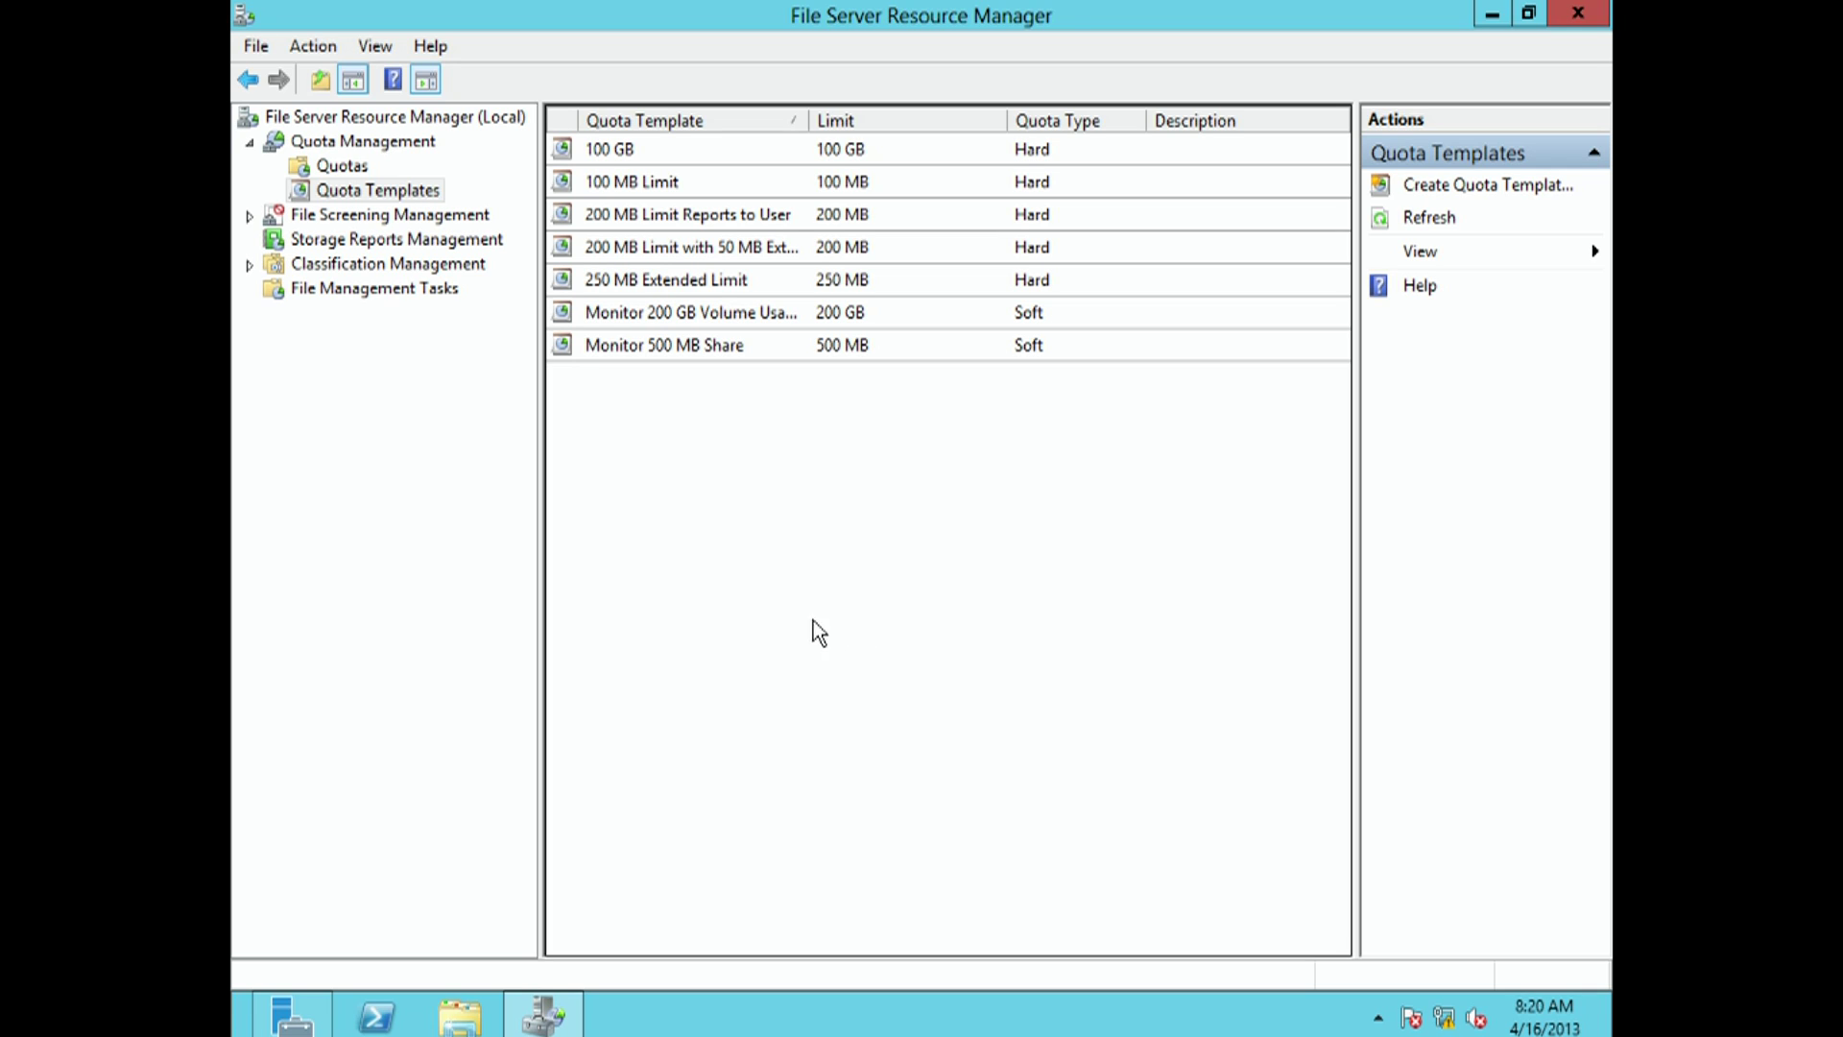
right_click(705, 477)
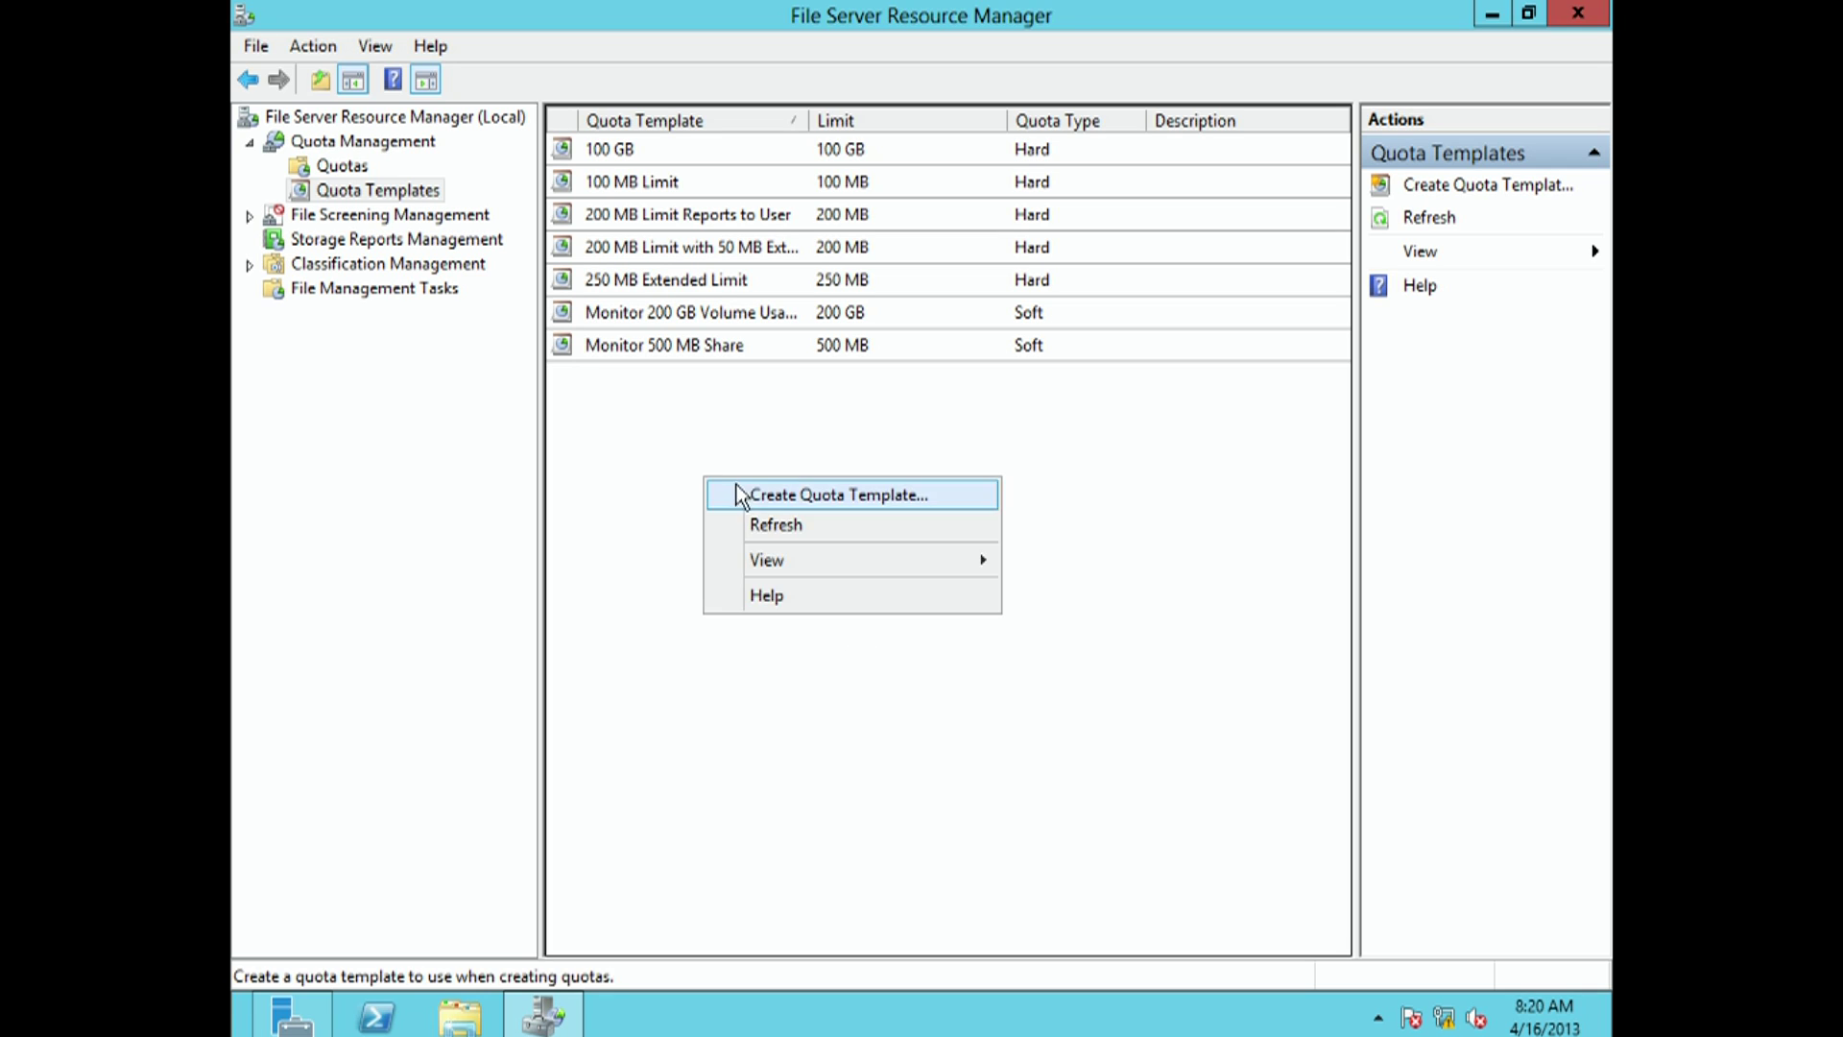
click(768, 521)
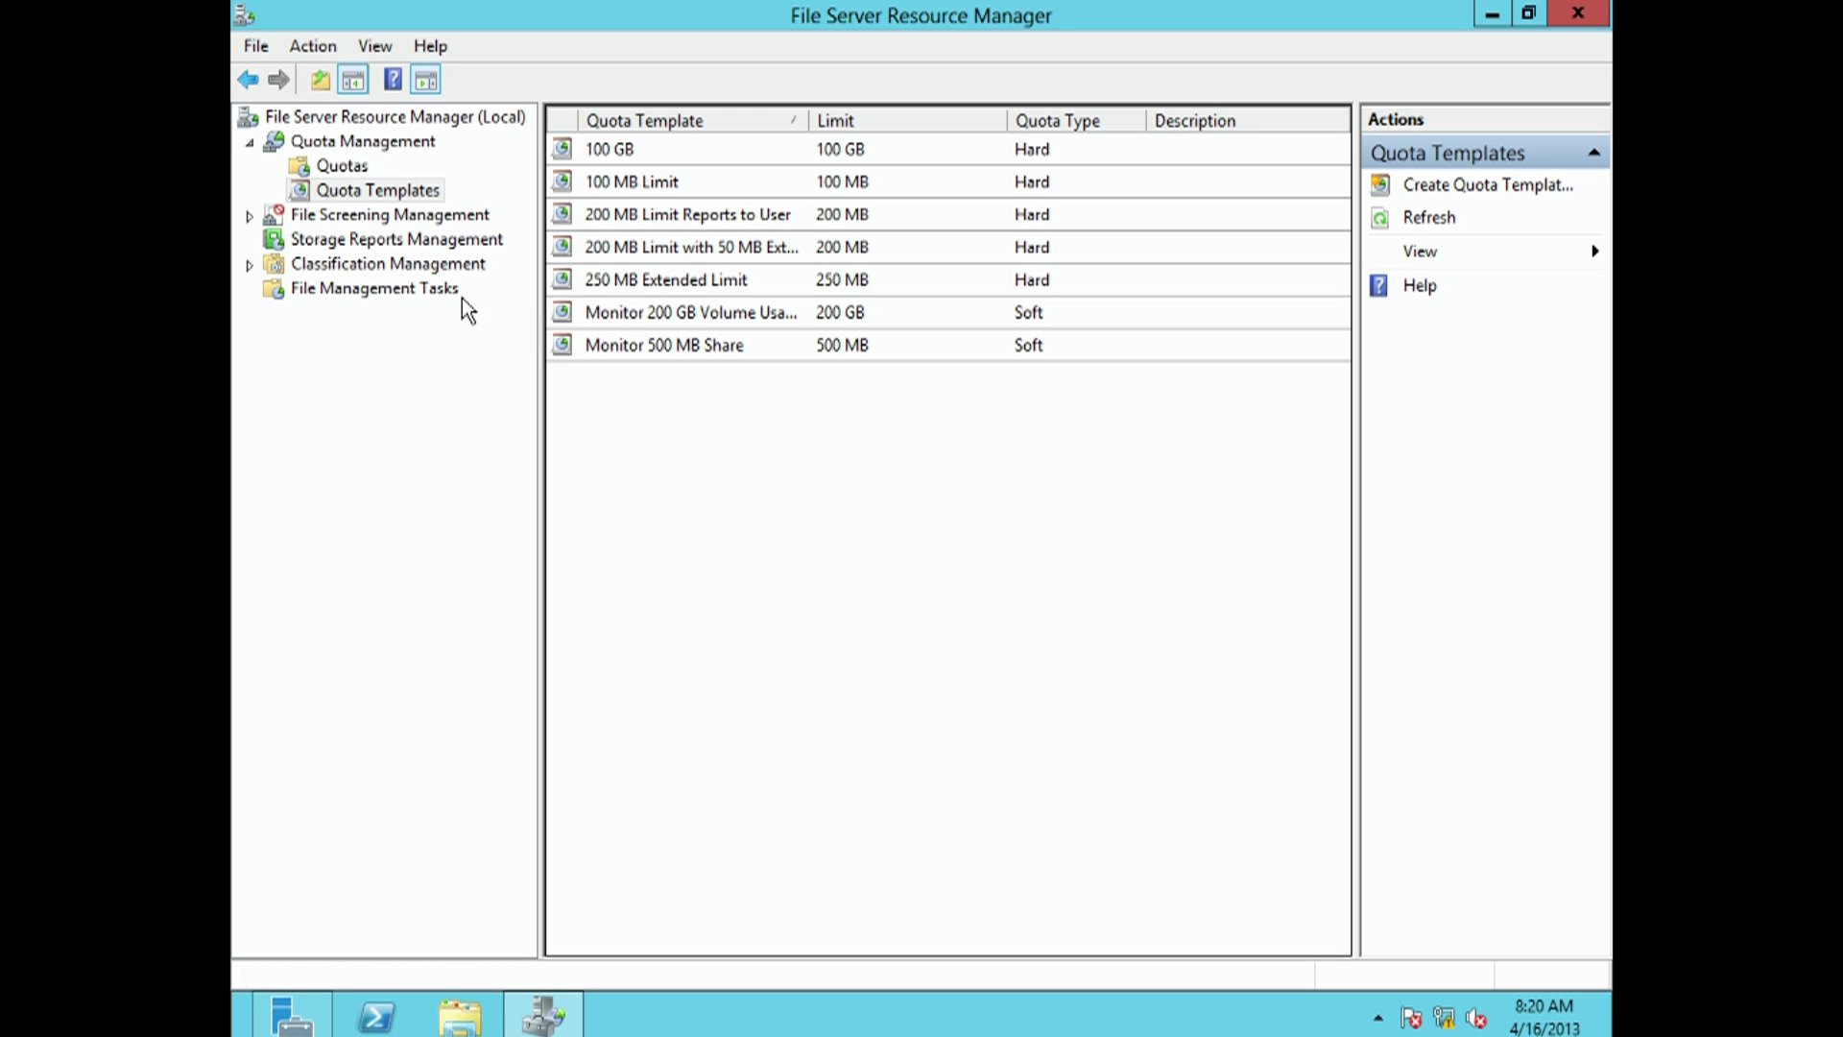
Start a new quota under Quotas and set its path to the Share folder on Local Disk (C:)
click(354, 169)
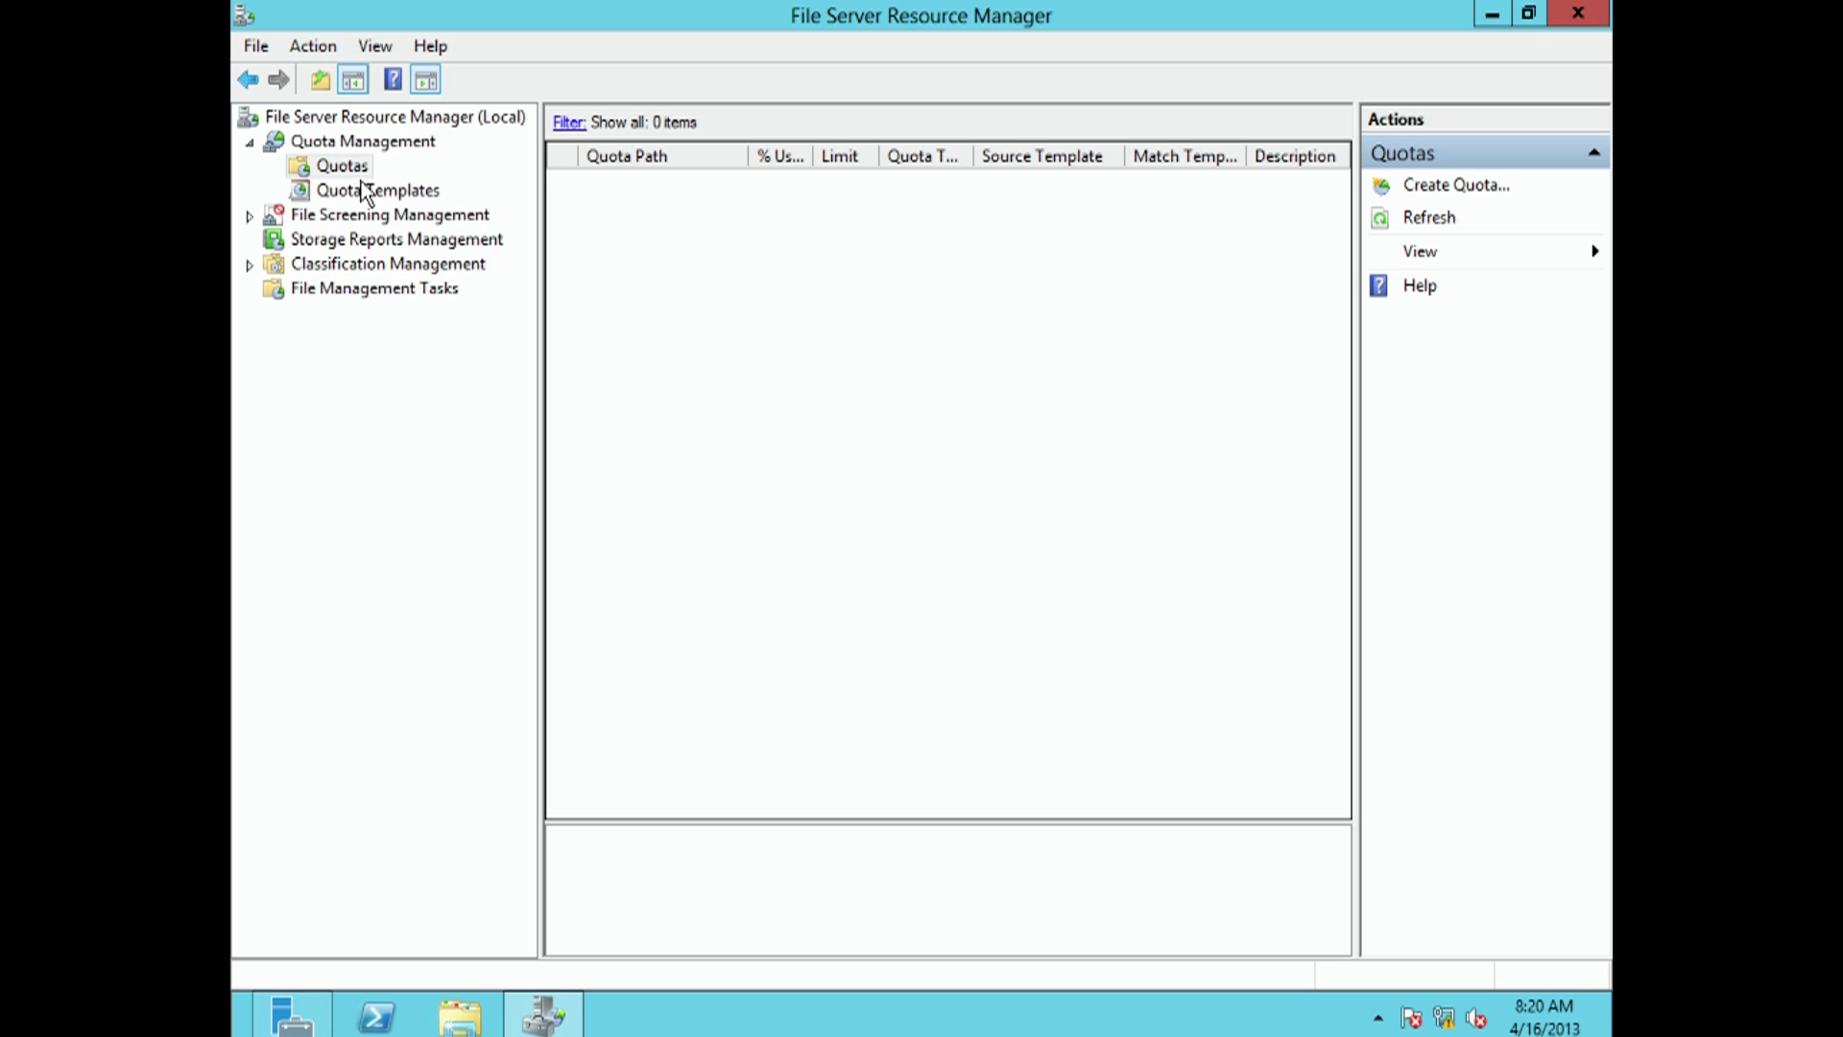
right_click(740, 293)
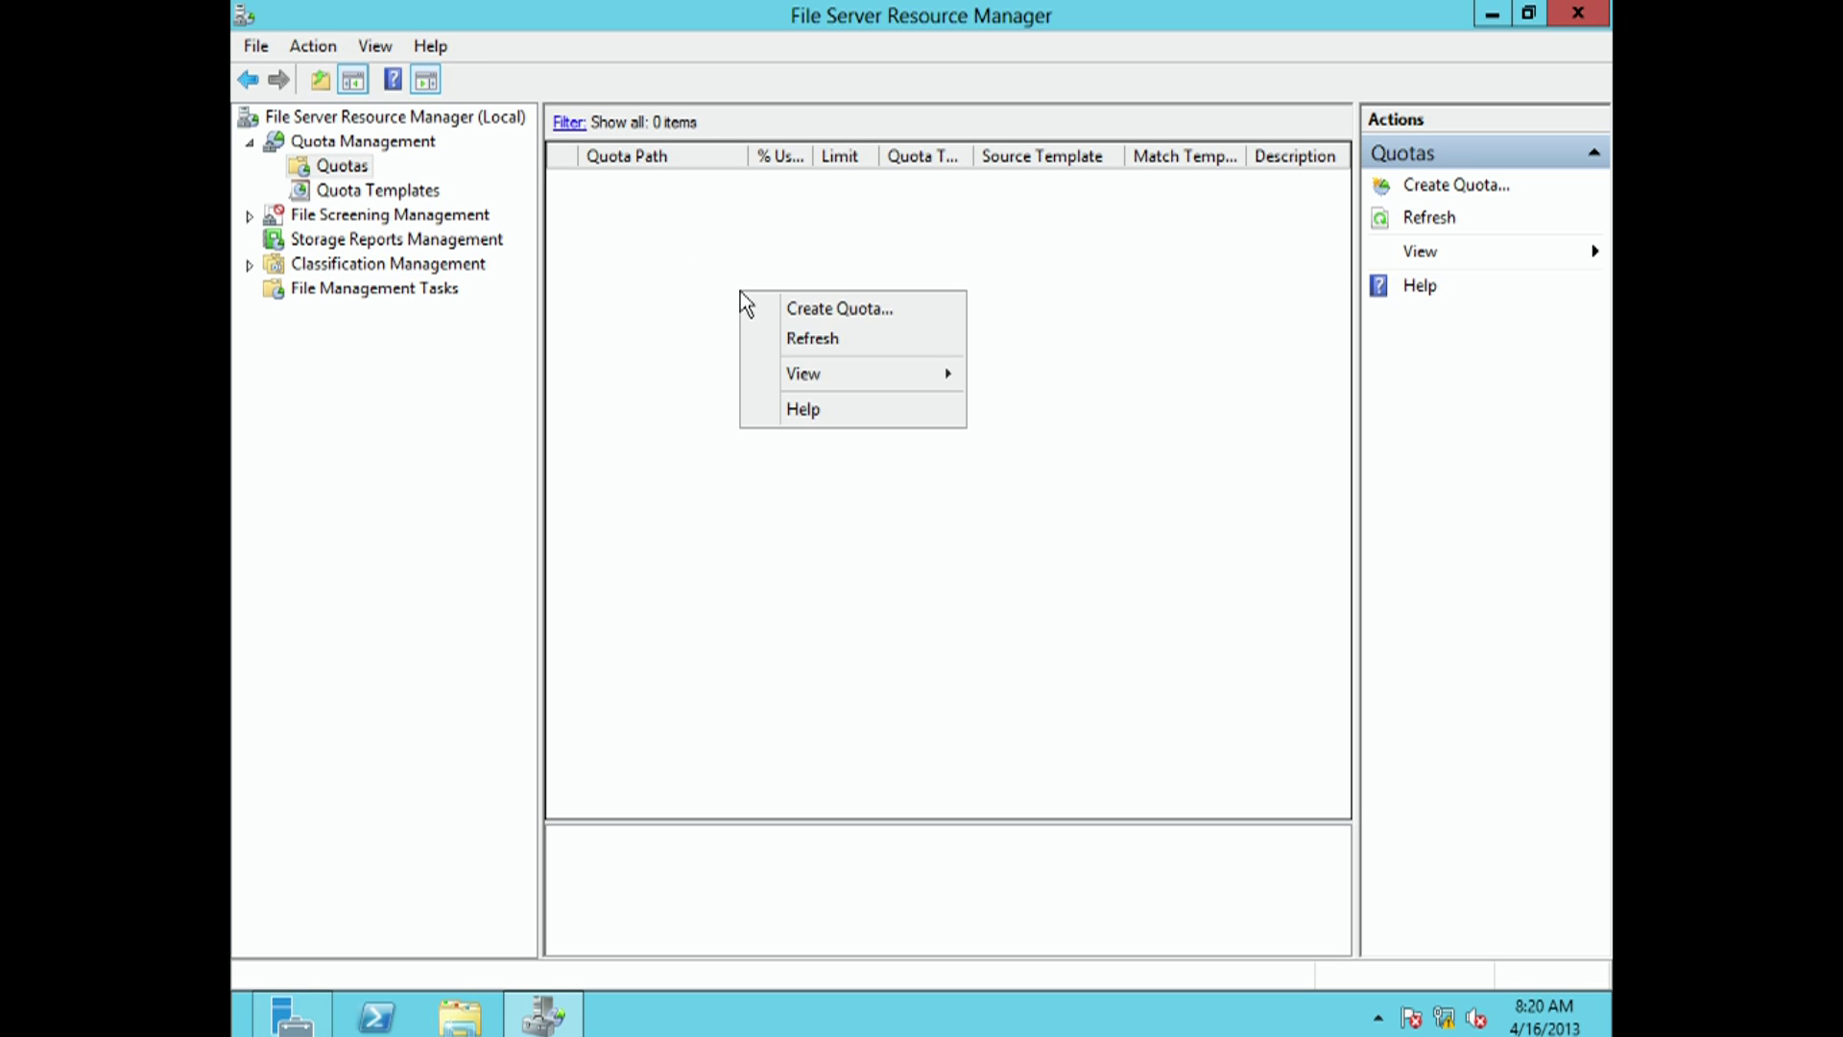
click(794, 309)
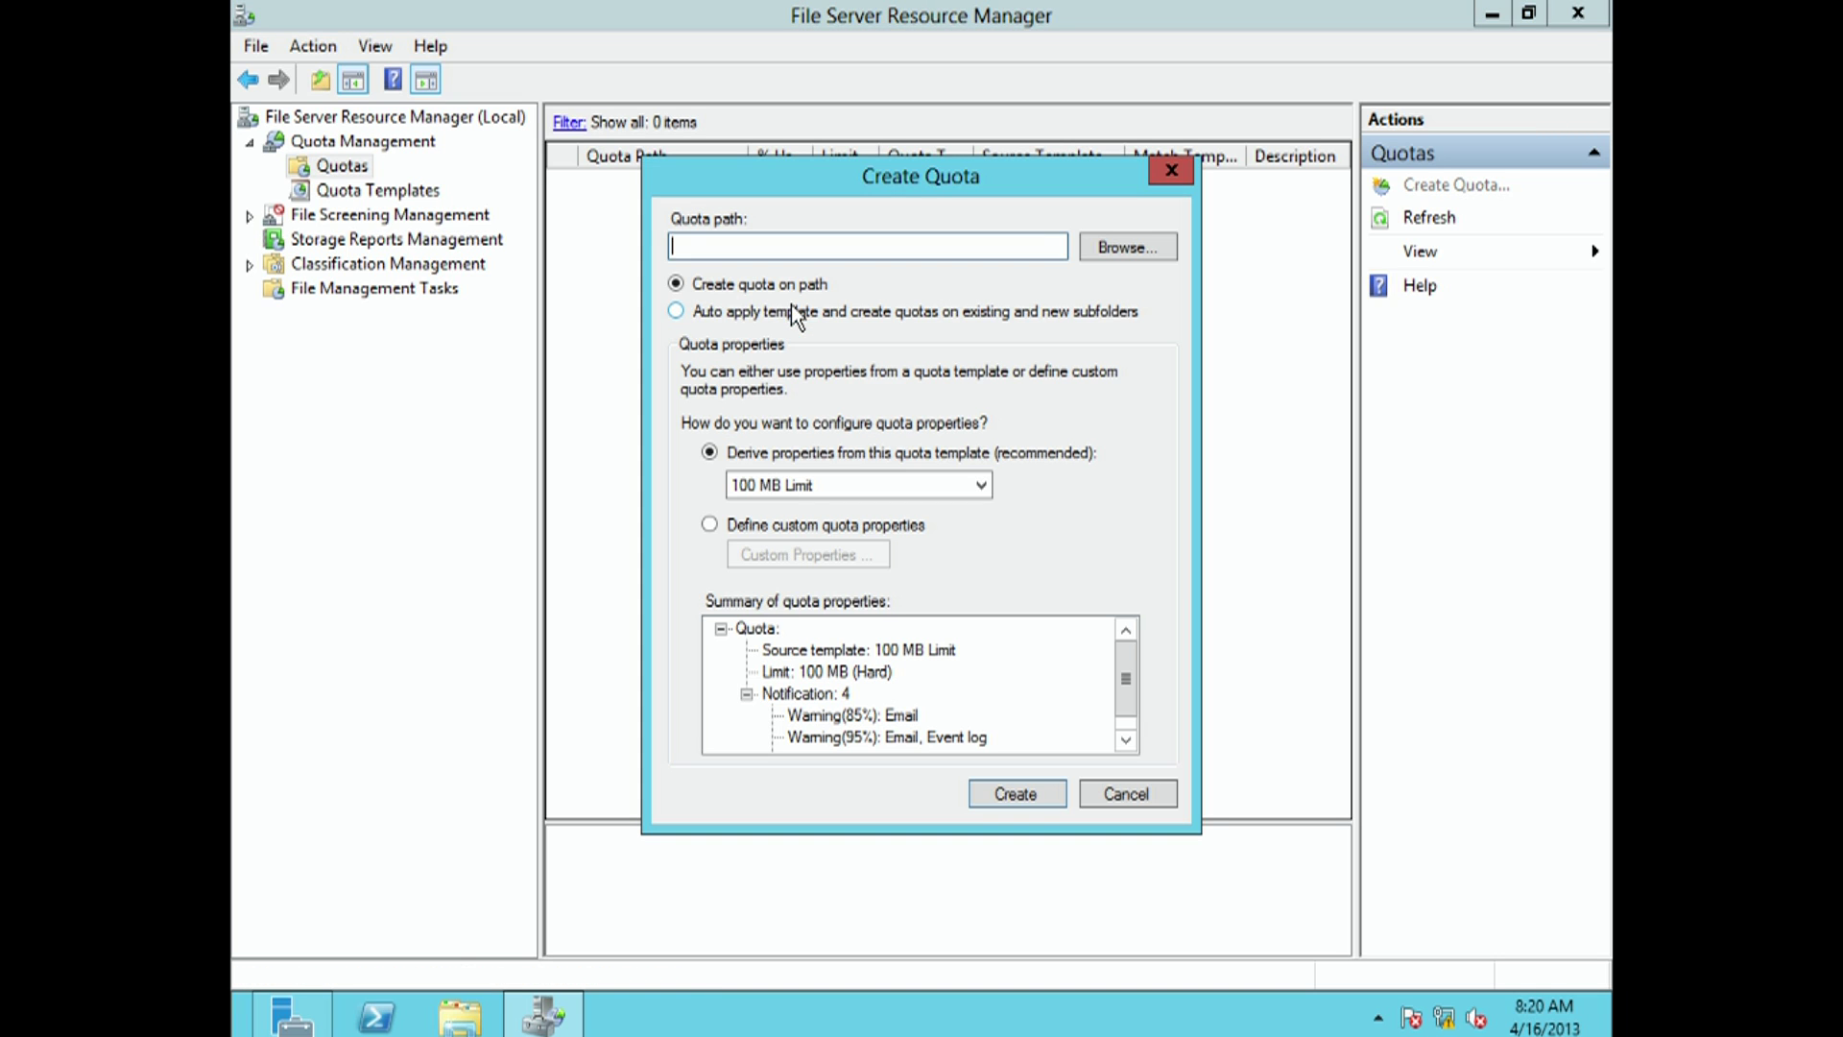
click(712, 246)
click(1121, 255)
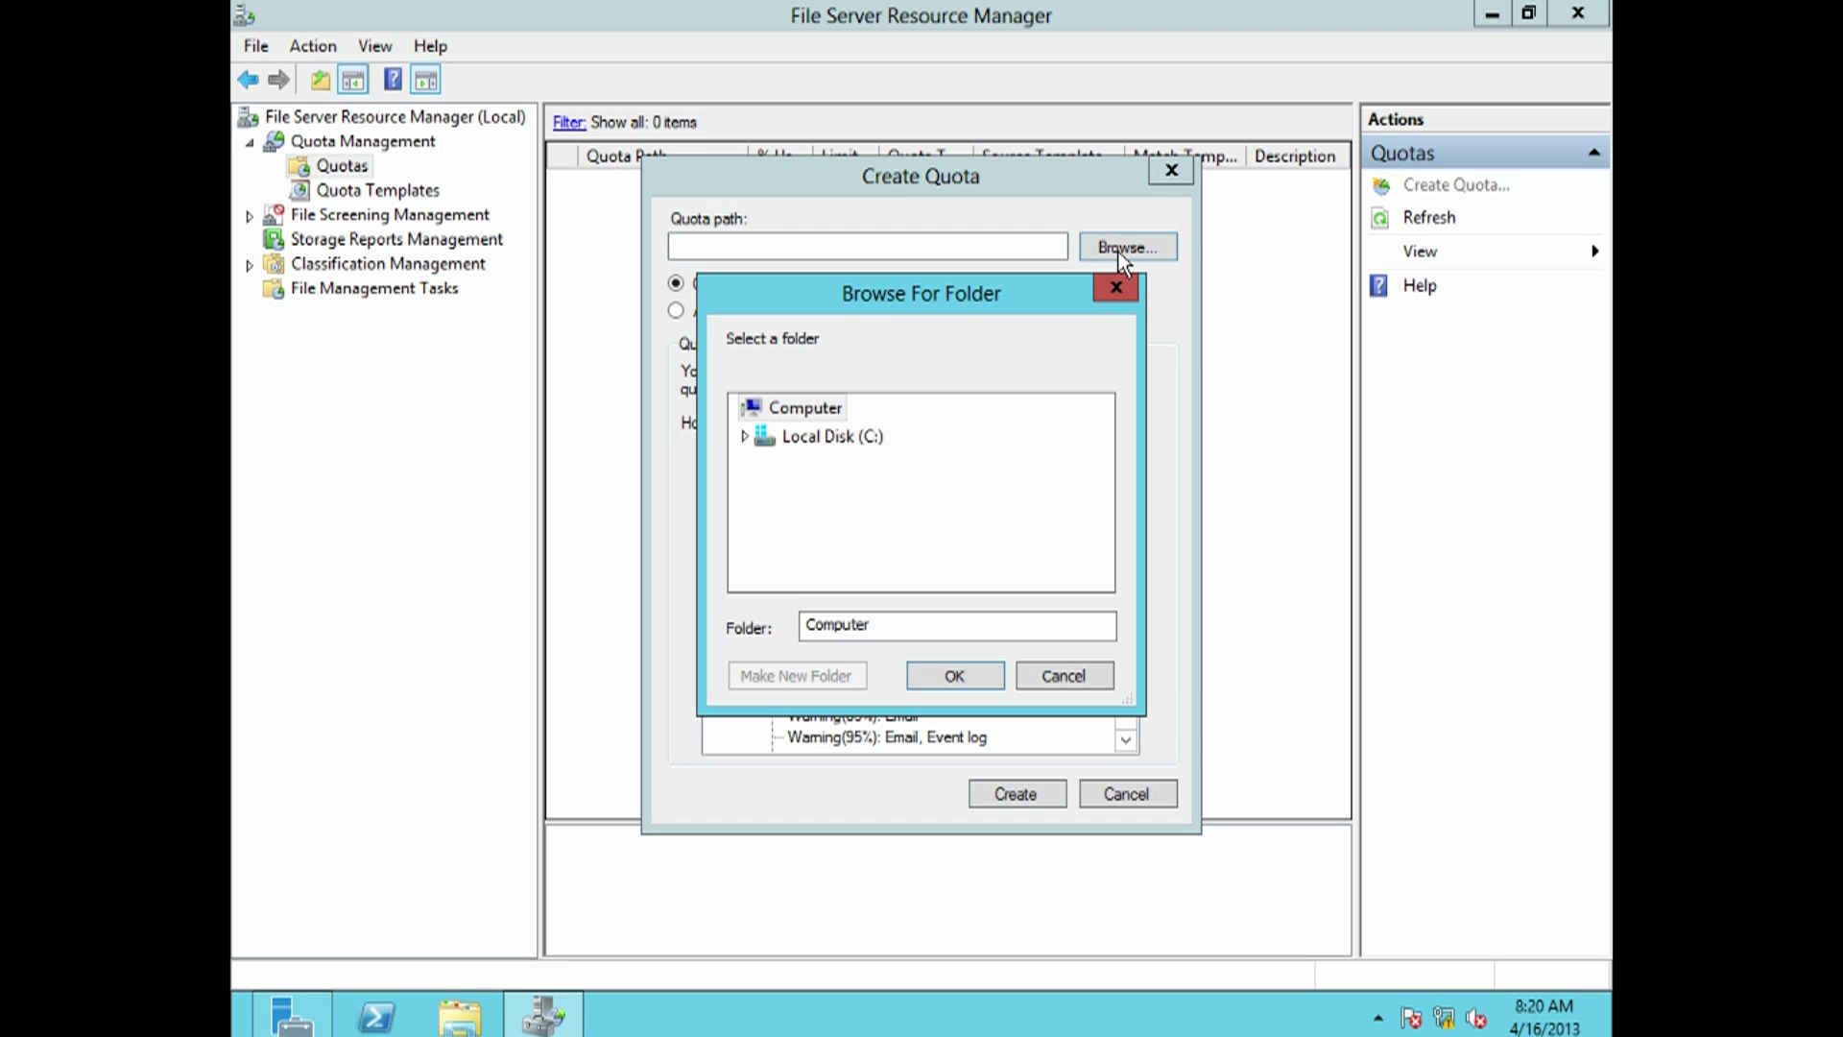
click(749, 438)
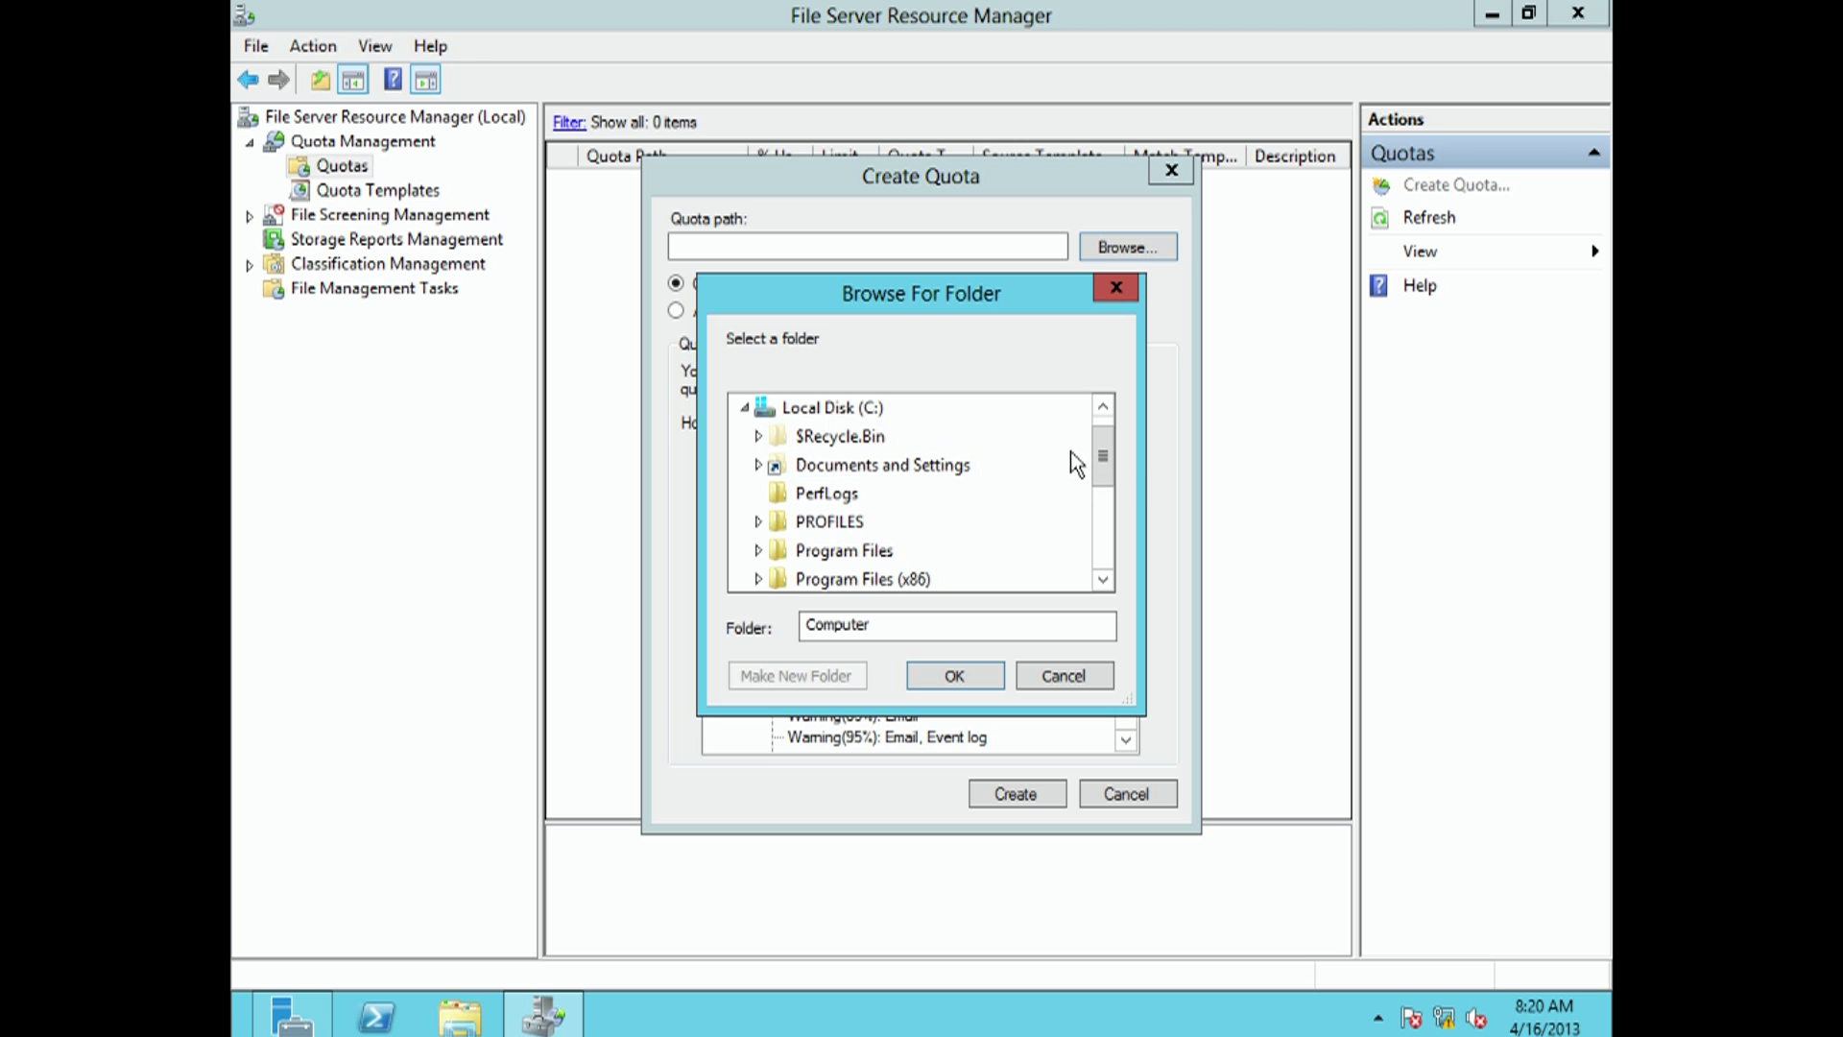
drag(1107, 465, 1107, 527)
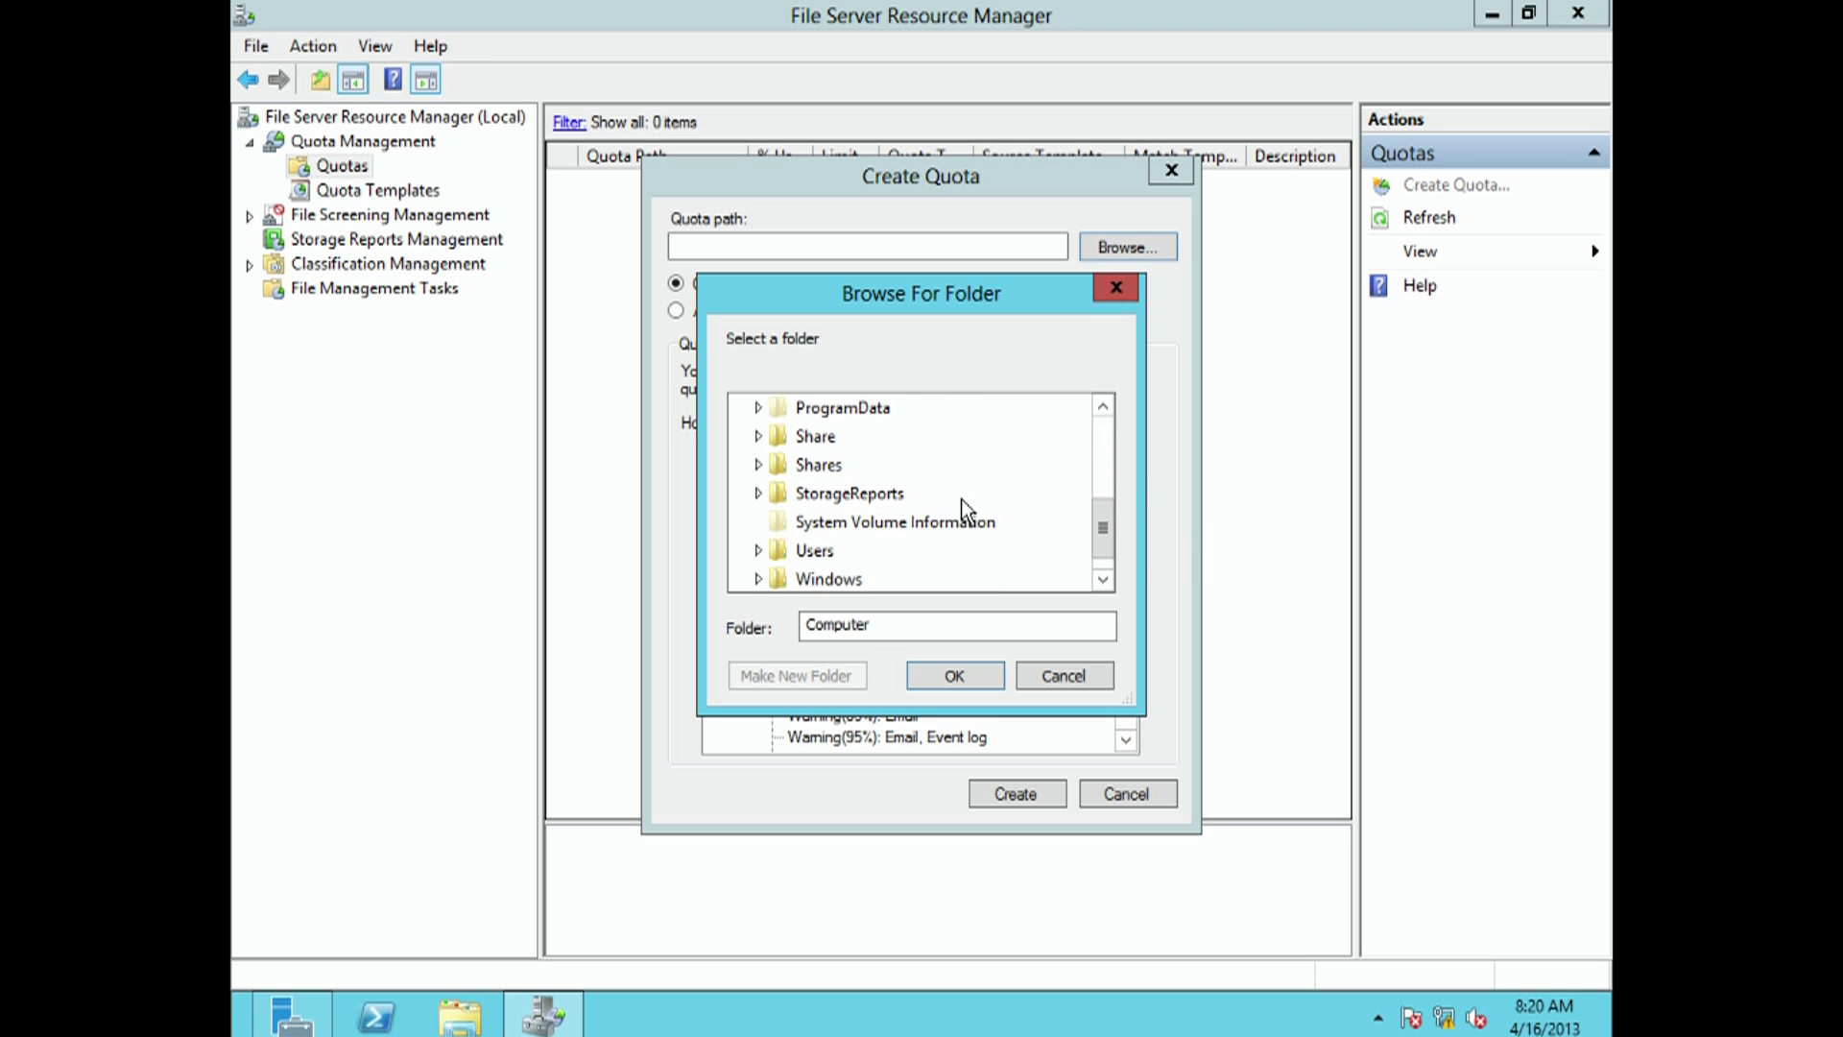
double_click(817, 439)
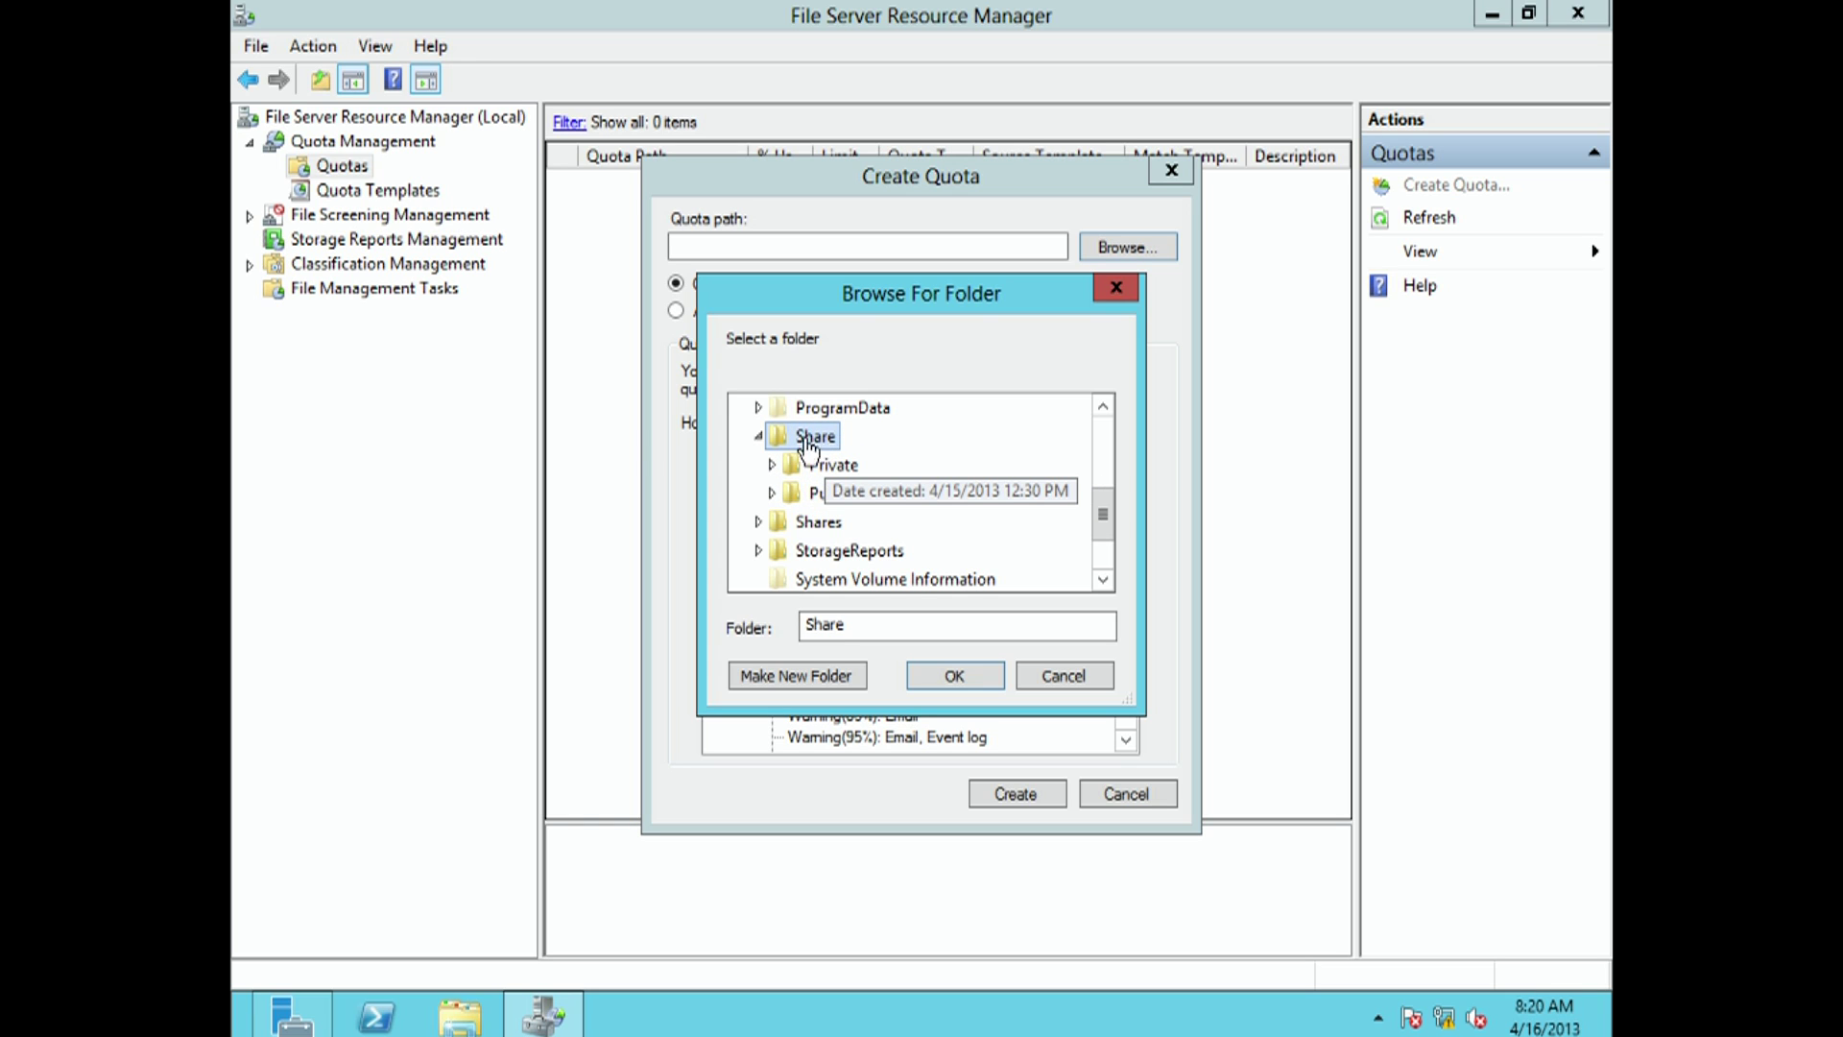
click(974, 674)
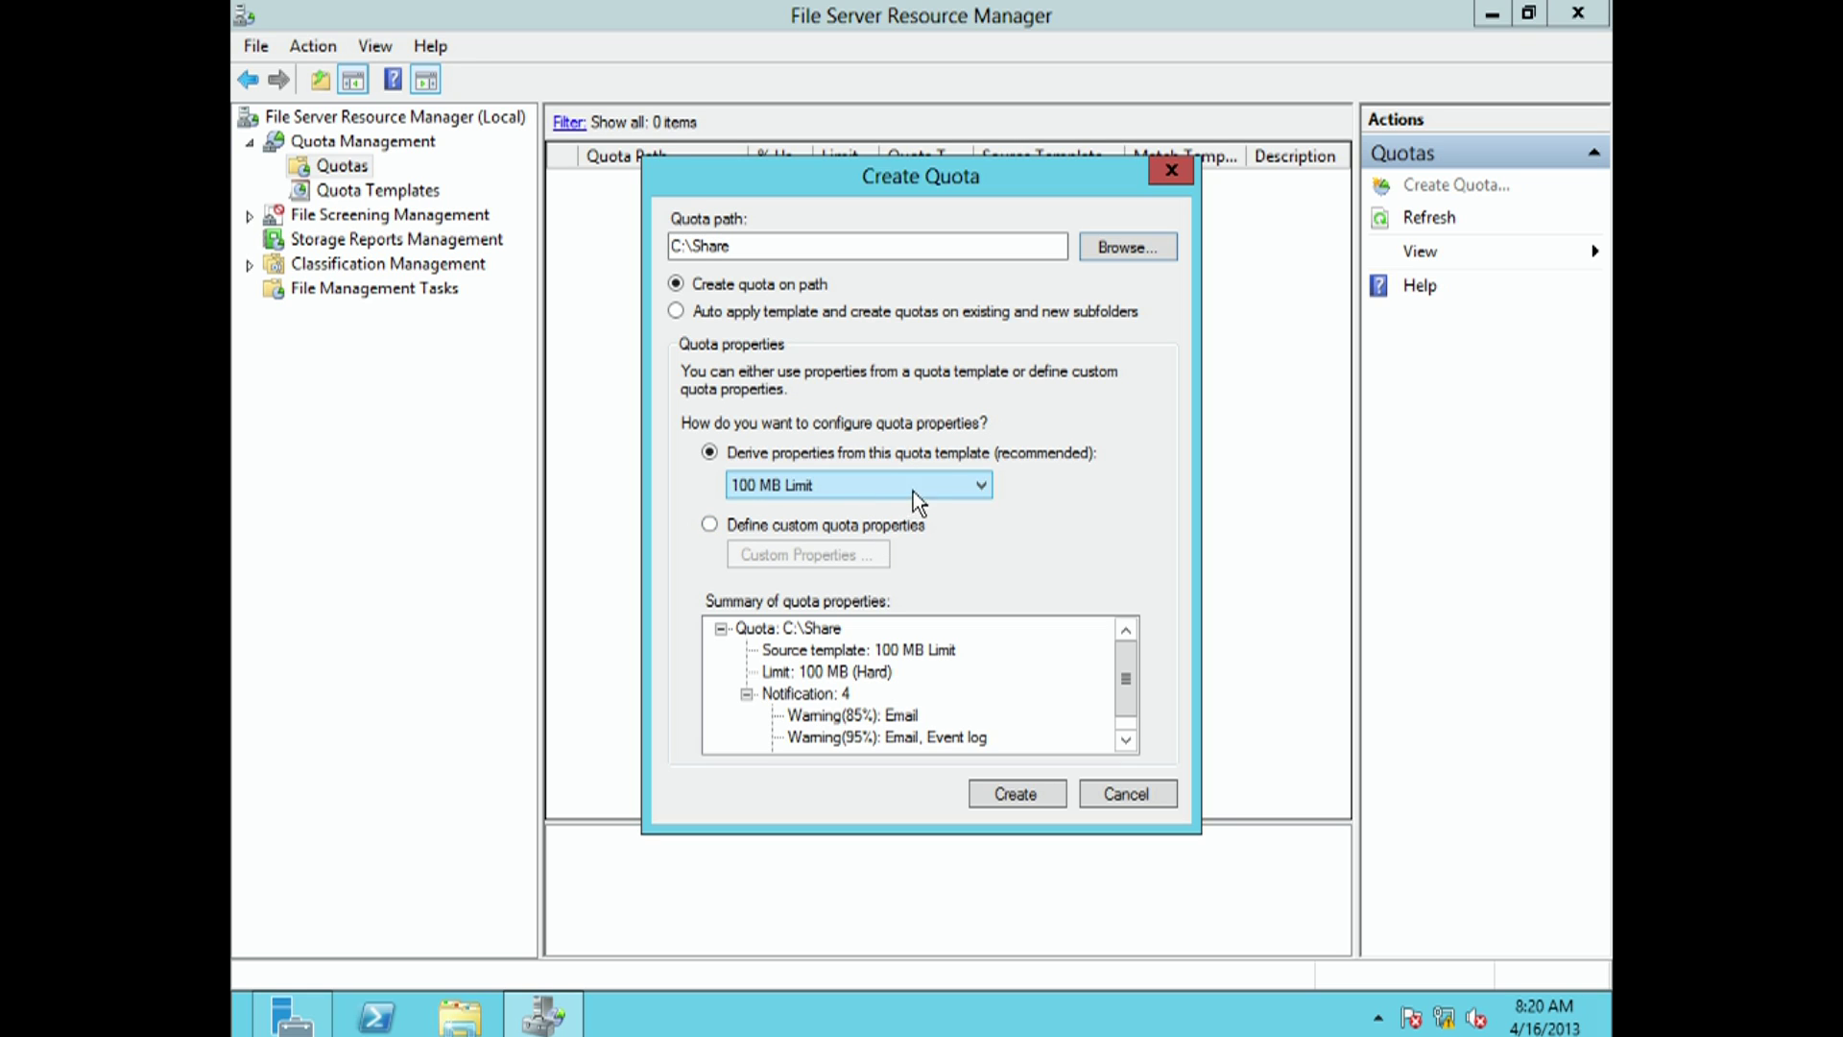
Create the quota with properties derived from the 100 GB template and show the details of the C:\Share entry
click(978, 484)
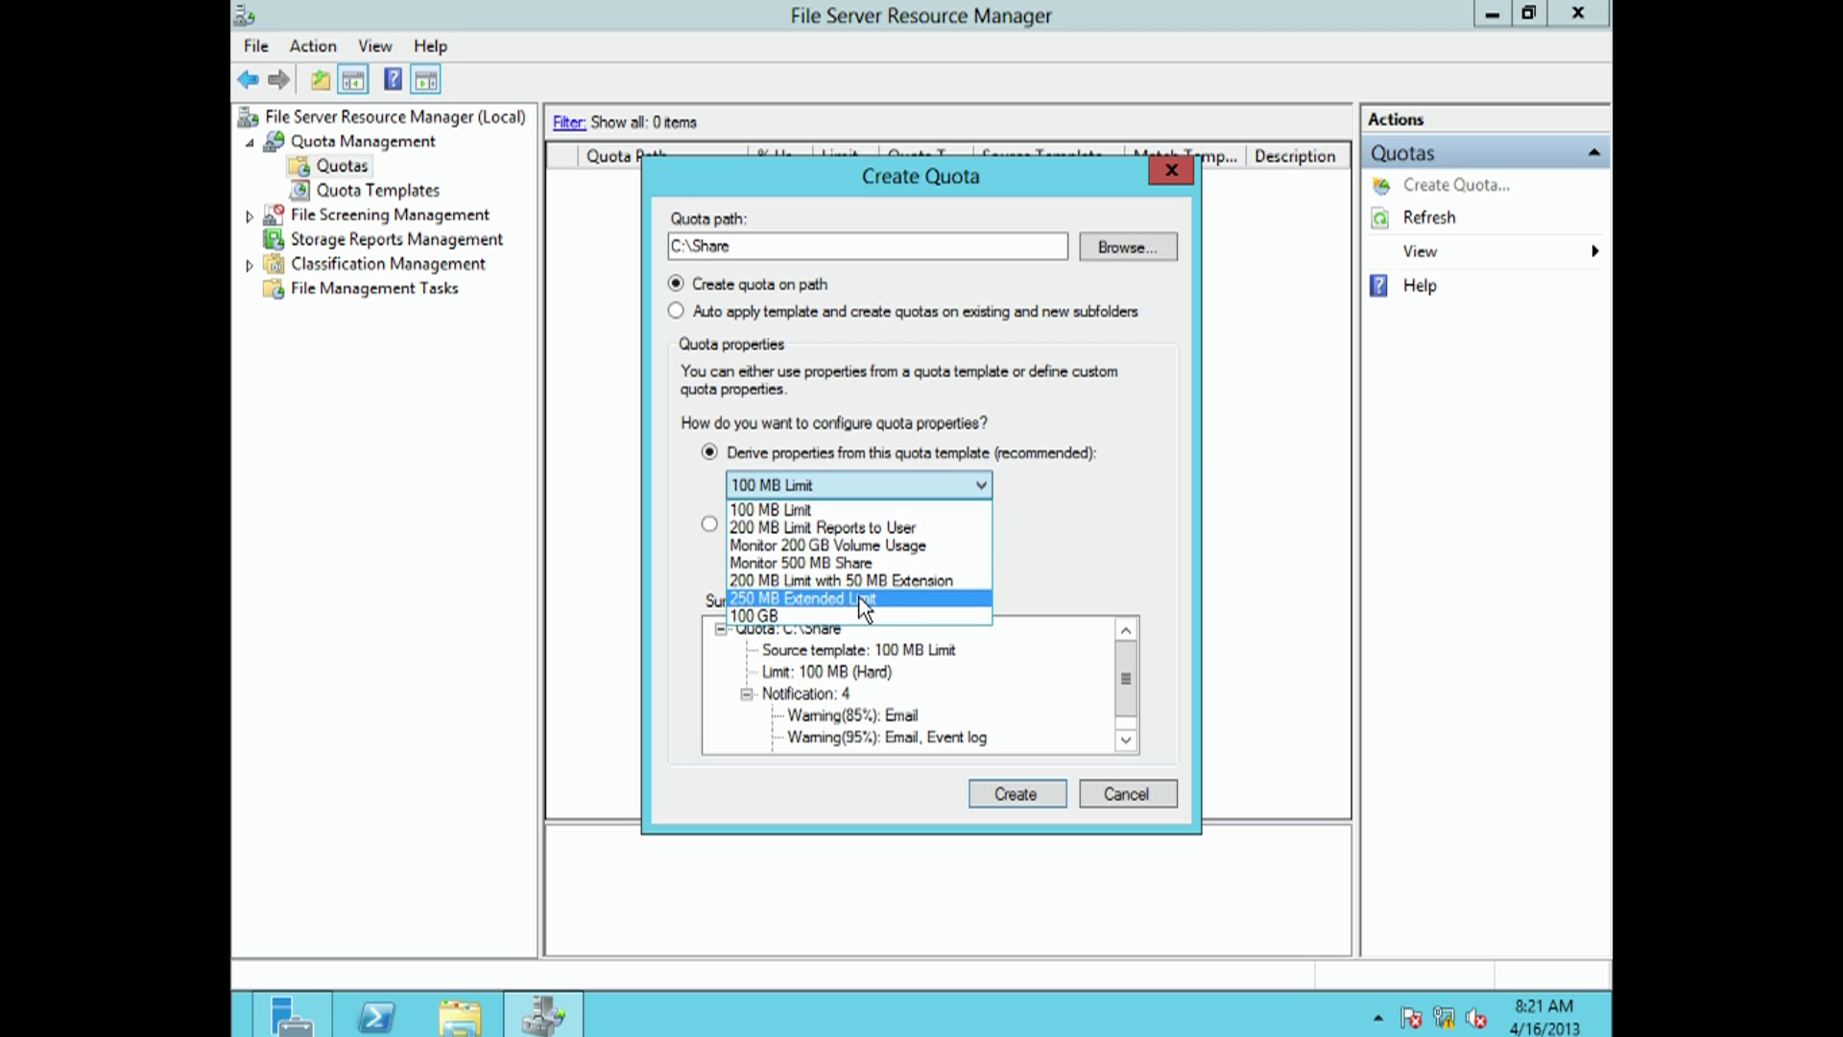
click(787, 617)
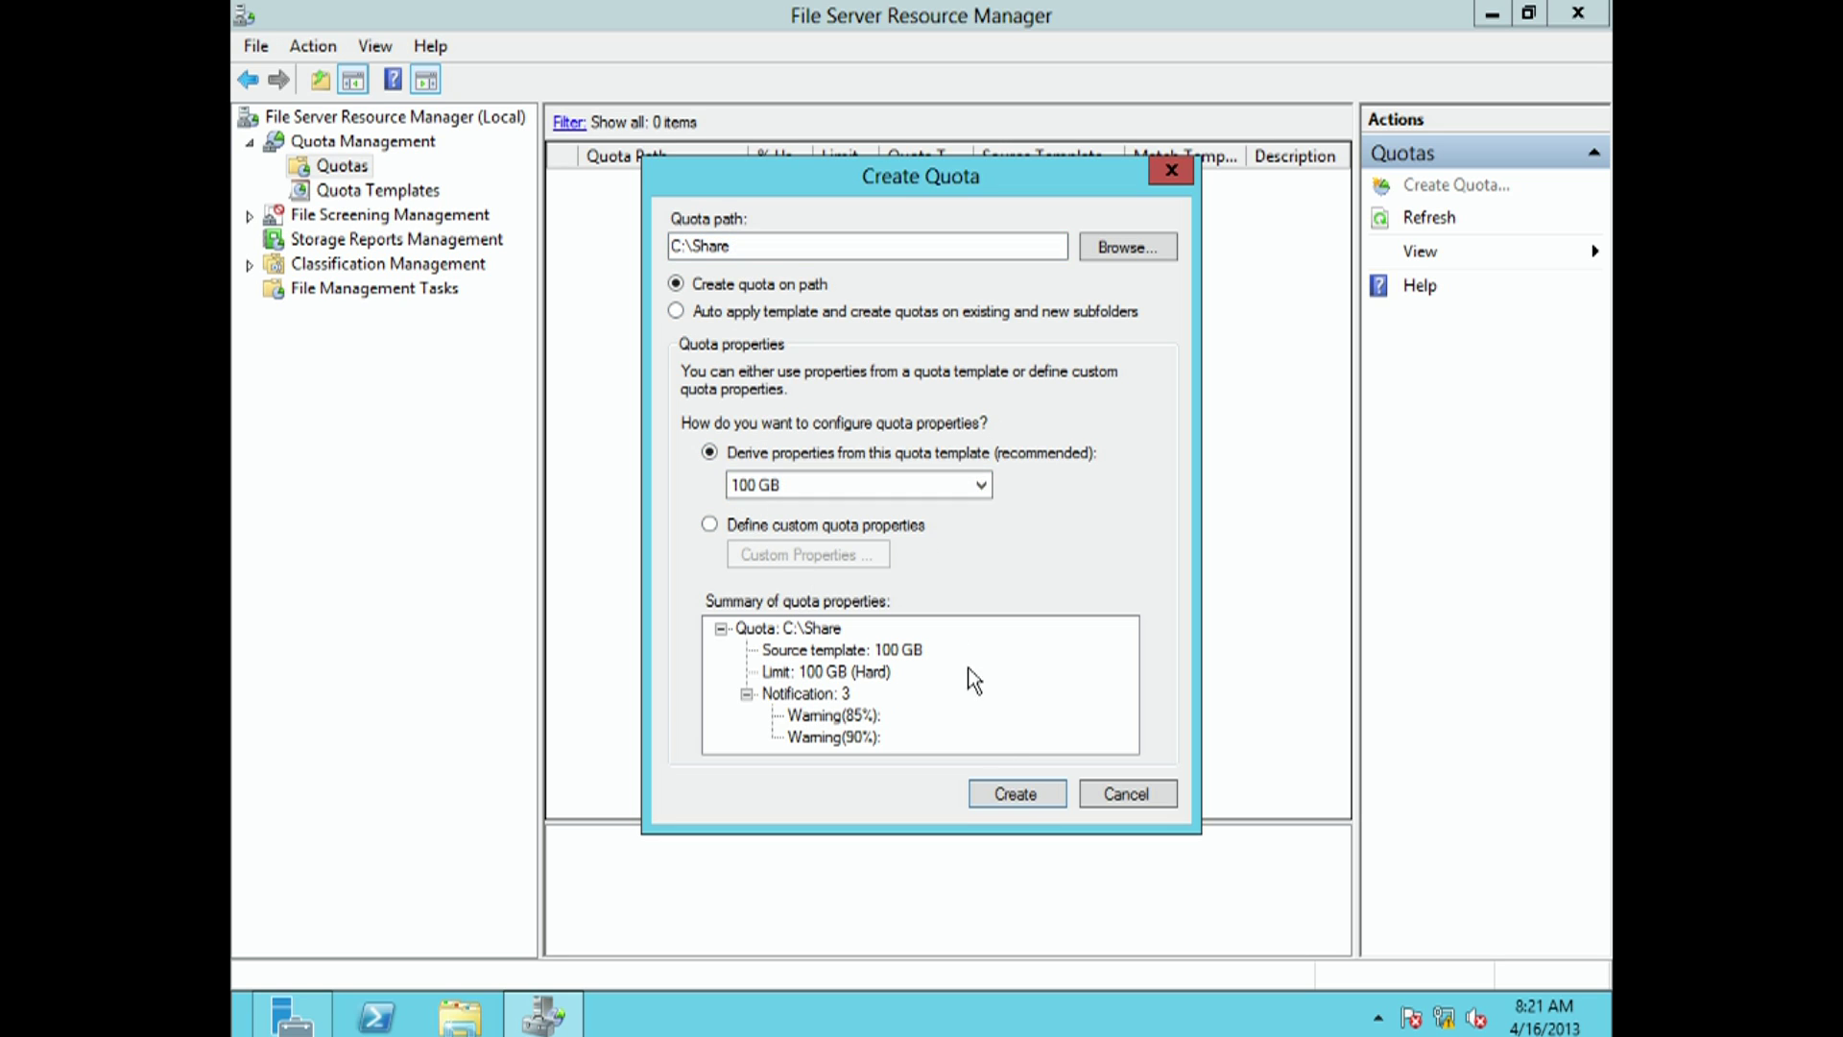
click(1024, 804)
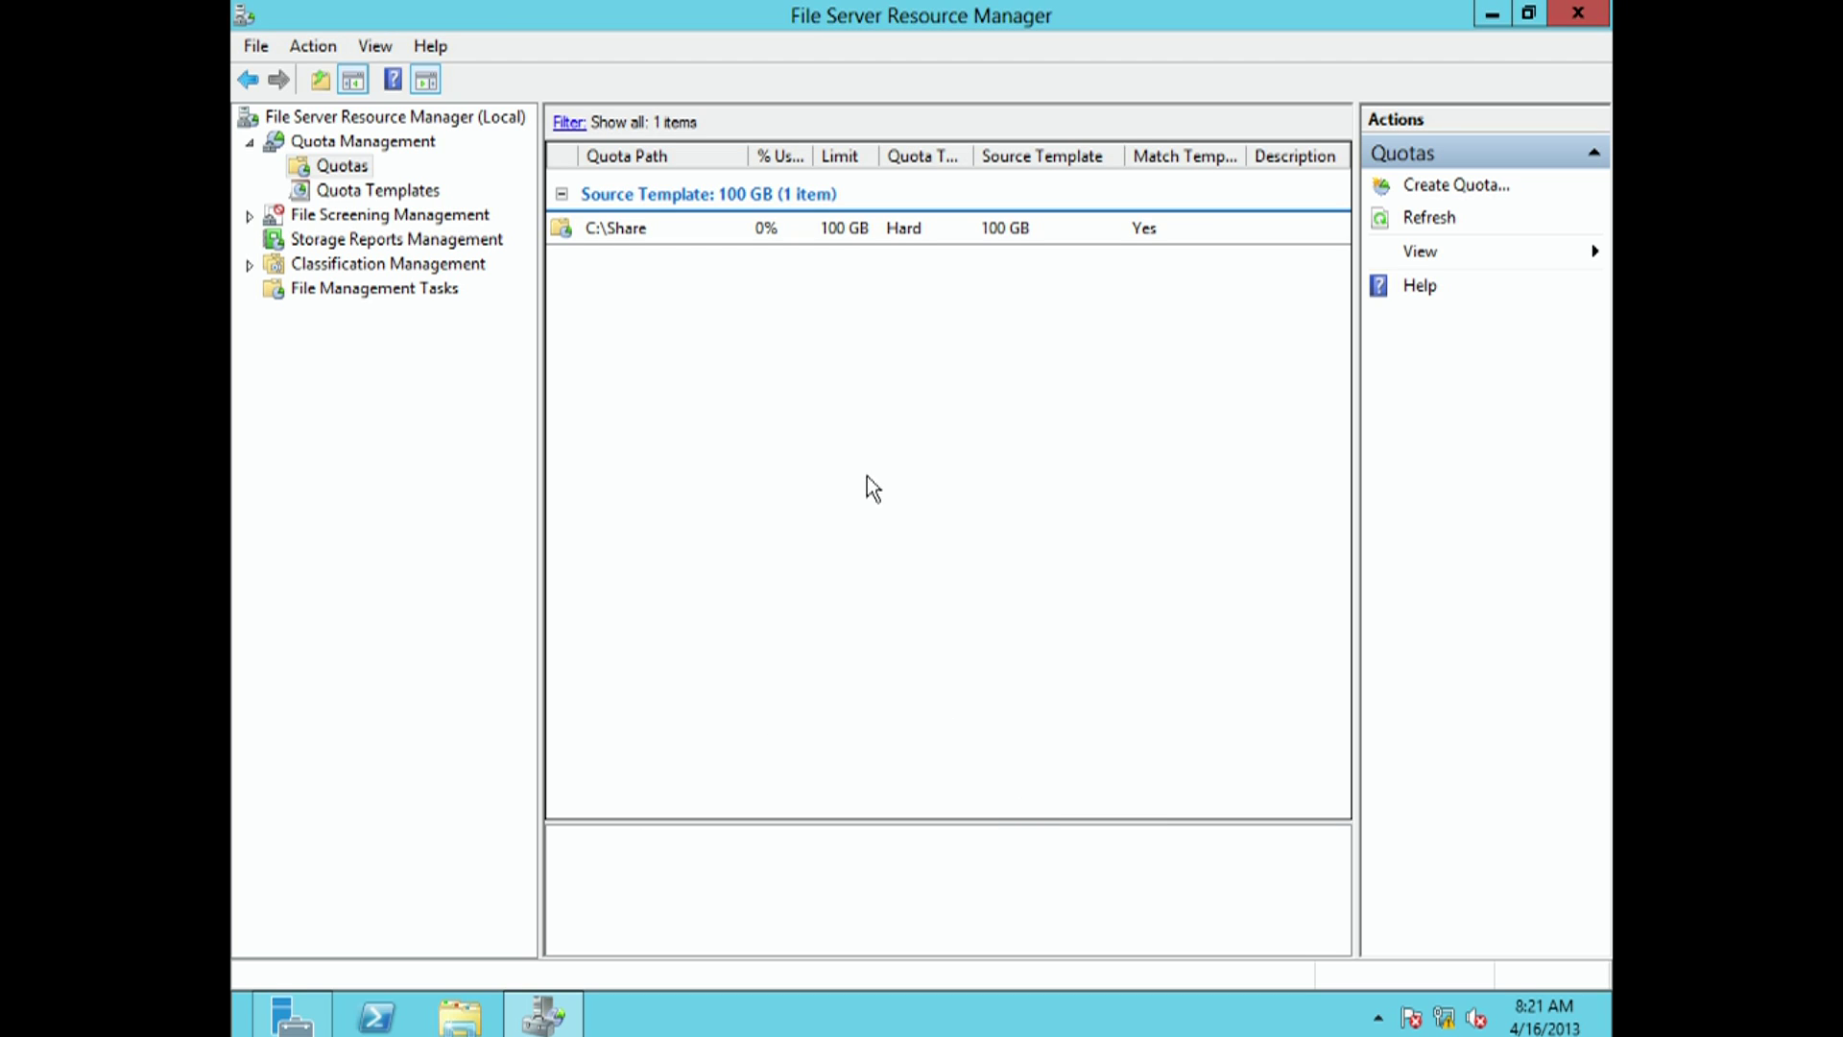
click(625, 235)
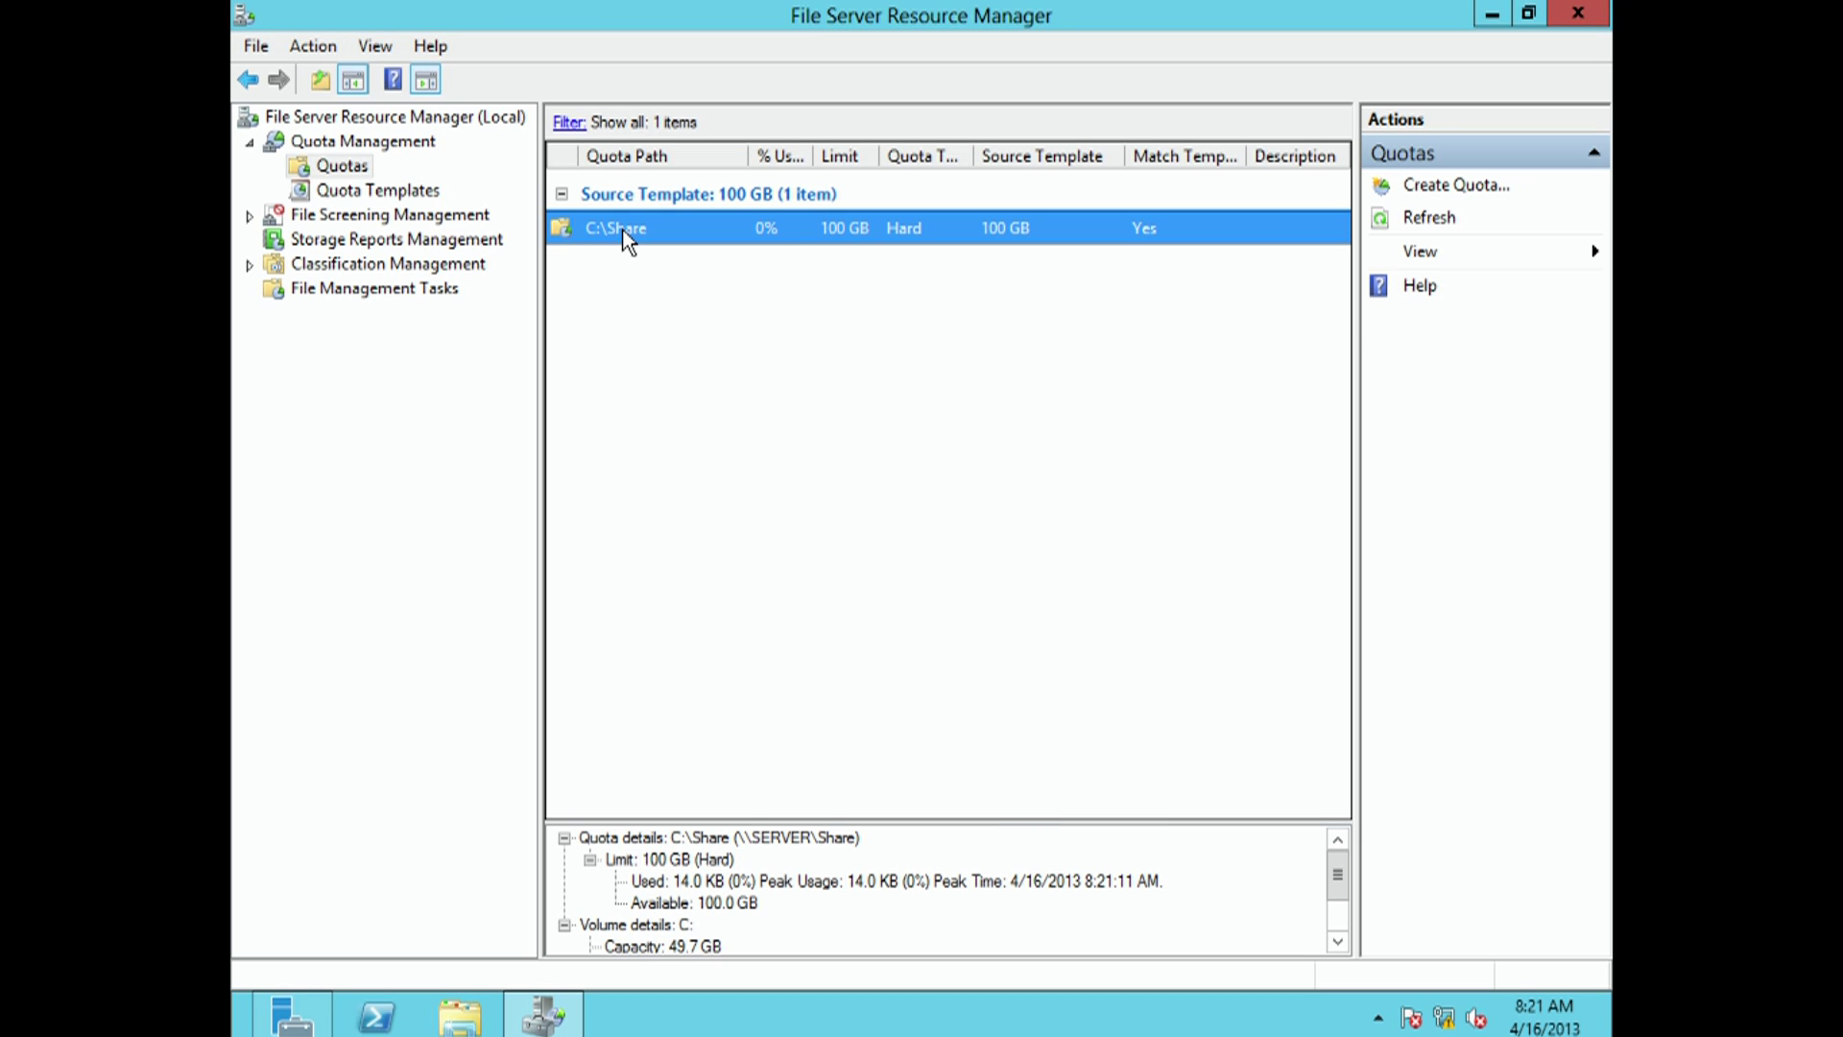